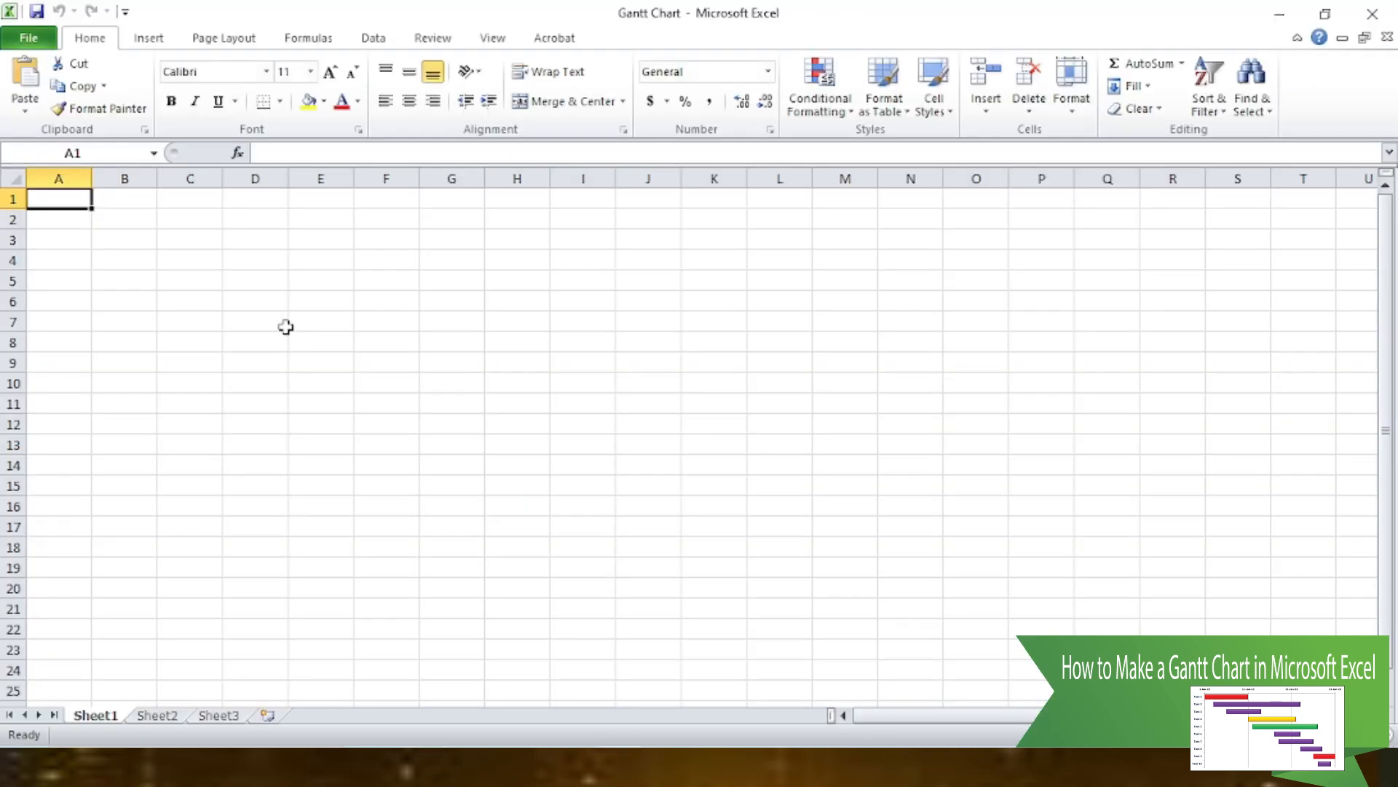
Enter the heading Serial in D4 and number the rows below it 1 to 10.
{"action": "left_click", "coordinate": [240, 260]}
{"action": "type", "text": "Serial"}
{"action": "key", "text": "Return"}
{"action": "type", "text": "1"}
{"action": "key", "text": "Return"}
{"action": "type", "text": "2"}
{"action": "key", "text": "Return"}
{"action": "left_click_drag", "start_coordinate": [269, 281], "coordinate": [288, 473]}
Enter the headings Task, Date and Duration in E4 to G4 beside Serial.
{"action": "left_click", "coordinate": [315, 260]}
{"action": "type", "text": "Task"}
{"action": "key", "text": "Tab"}
{"action": "type", "text": "date"}
{"action": "key", "text": "Tab"}
{"action": "type", "text": "Duration"}
{"action": "key", "text": "Return"}
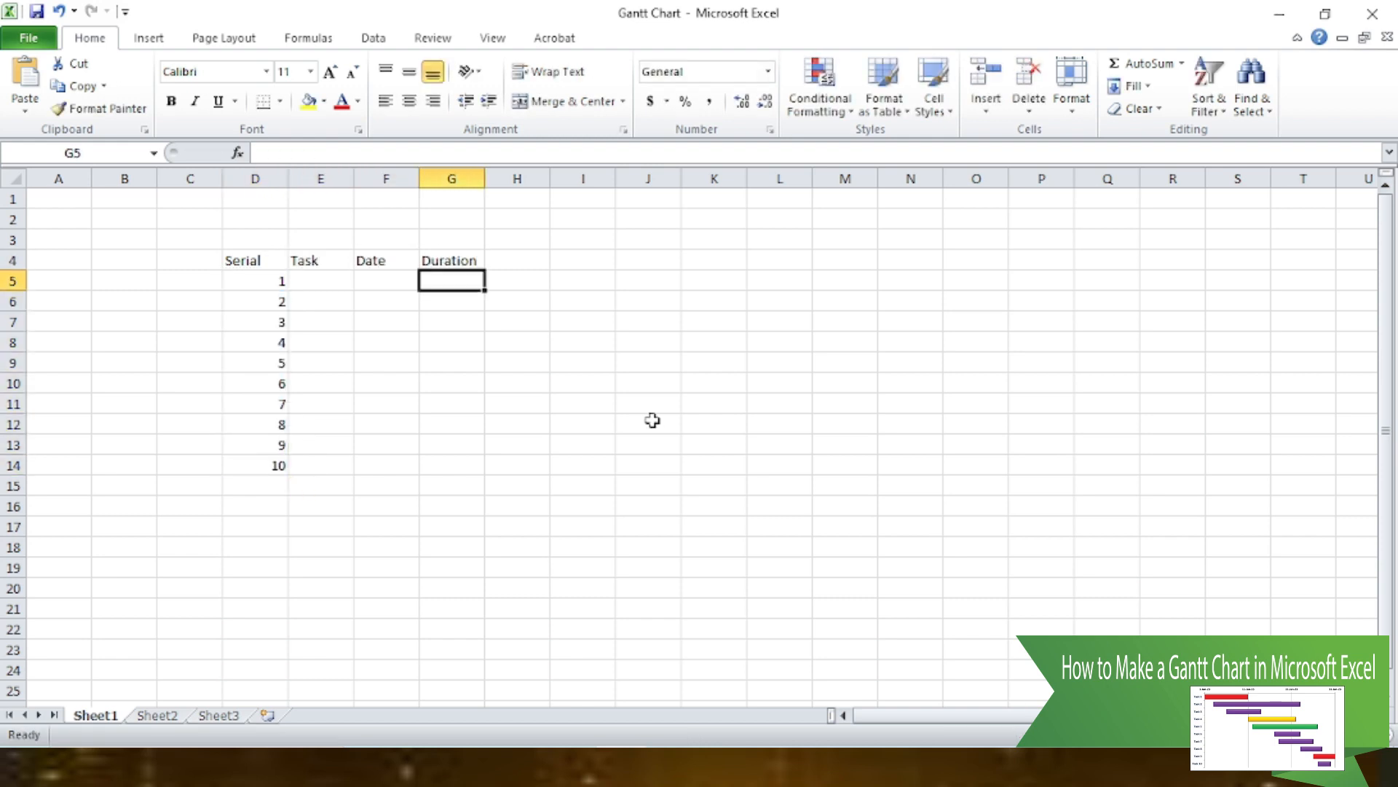
Make the header row D4:G4 bold and centered.
{"action": "left_click_drag", "start_coordinate": [247, 260], "coordinate": [455, 260]}
{"action": "key", "text": "ctrl+b"}
{"action": "left_click", "coordinate": [409, 102]}
Apply all borders to the data rows D5:G14 and center the Serial column.
{"action": "left_click_drag", "start_coordinate": [262, 280], "coordinate": [481, 456]}
{"action": "left_click", "coordinate": [280, 102]}
{"action": "left_click", "coordinate": [328, 287]}
{"action": "left_click", "coordinate": [266, 281]}
{"action": "left_click", "coordinate": [256, 179]}
{"action": "left_click", "coordinate": [410, 101]}
Fill the Task column with Task 1 through Task 10 and widen that column.
{"action": "left_click", "coordinate": [313, 280]}
{"action": "type", "text": "Task 1"}
{"action": "key", "text": "Return"}
{"action": "left_click", "coordinate": [320, 280]}
{"action": "left_click_drag", "start_coordinate": [352, 290], "coordinate": [343, 465]}
{"action": "left_click_drag", "start_coordinate": [354, 179], "coordinate": [418, 182]}
{"action": "left_click", "coordinate": [780, 341]}
Enter 1-Jan-23 as the date and 5 as the duration for Task 1.
{"action": "left_click", "coordinate": [450, 281]}
{"action": "type", "text": "1-Jan-23"}
{"action": "left_click", "coordinate": [712, 322]}
{"action": "left_click", "coordinate": [516, 281]}
{"action": "type", "text": "5"}
{"action": "key", "text": "Return"}
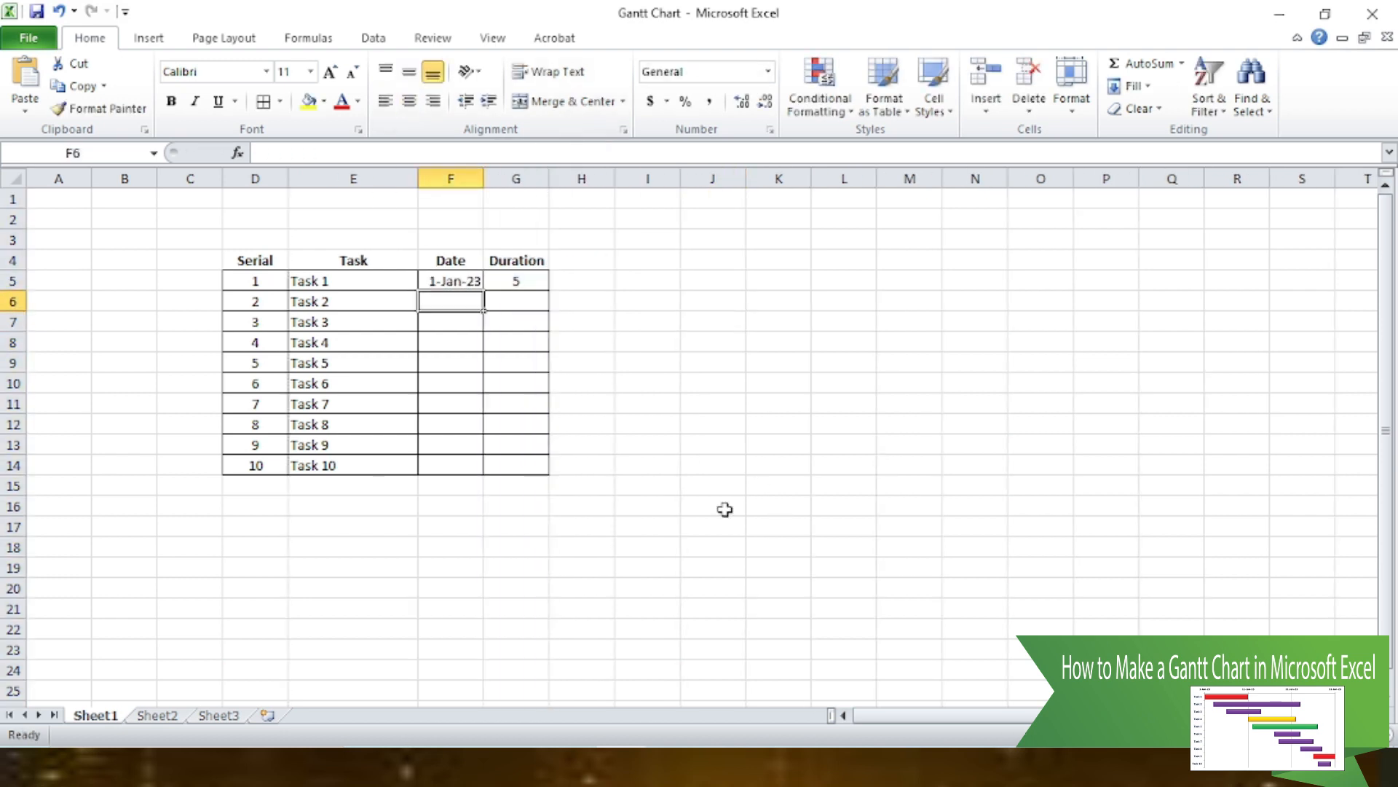
Enter January 2023 dates 8, 11, 15, 18, 20, 25 and 26 for Tasks 2 to 8 and fill down to Task 10.
{"action": "type", "text": "8-Jan-23"}
{"action": "key", "text": "Return"}
{"action": "left_click", "coordinate": [456, 290]}
{"action": "key", "text": "Down"}
{"action": "key", "text": "Down"}
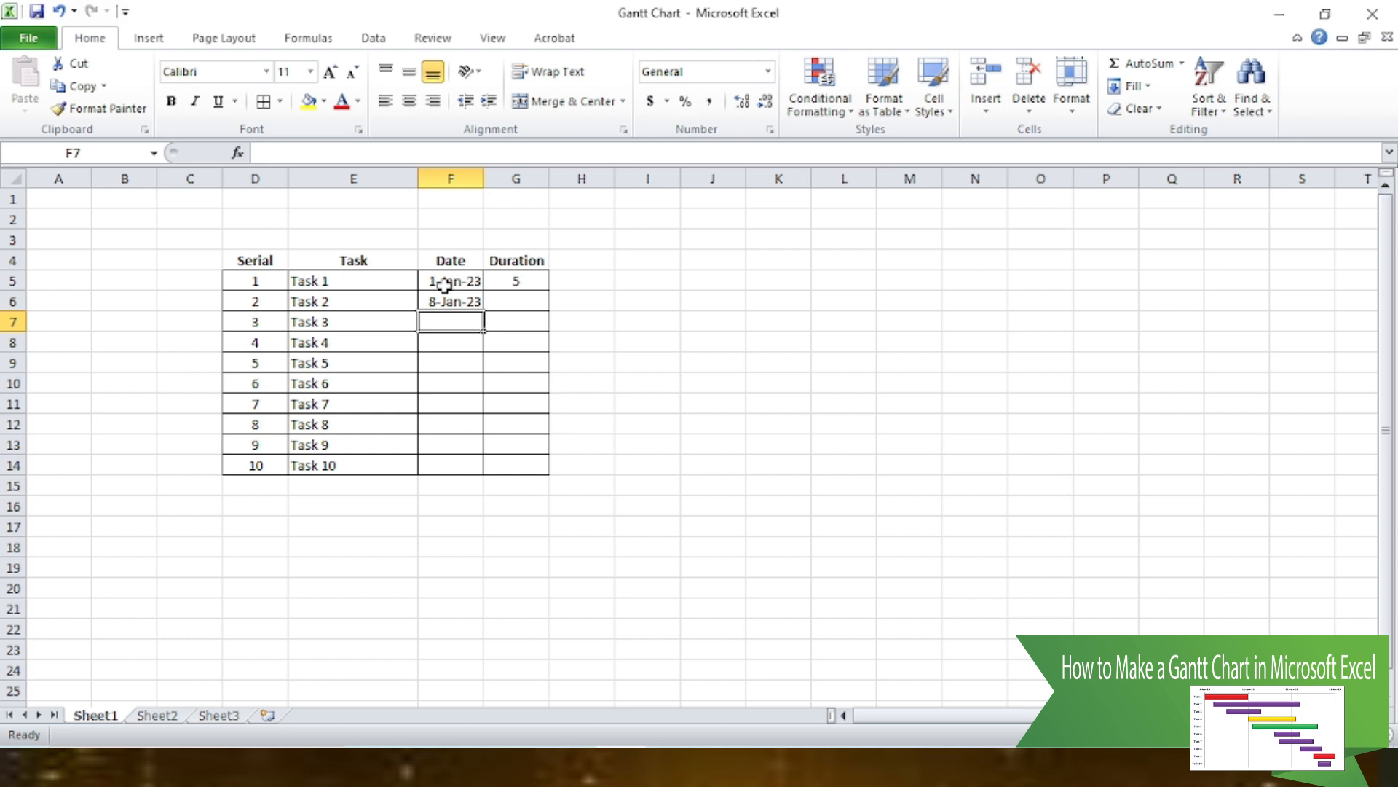
{"action": "type", "text": "11-Jan-23"}
{"action": "key", "text": "Return"}
{"action": "type", "text": "15-Jan-23"}
{"action": "key", "text": "Return"}
{"action": "type", "text": "18-Jan-23"}
{"action": "key", "text": "Return"}
{"action": "type", "text": "20-Jan-23 25-Jan-23"}
{"action": "key", "text": "Return"}
{"action": "type", "text": "26-Jan-23"}
{"action": "left_click_drag", "start_coordinate": [484, 434], "coordinate": [484, 475]}
Revise the dates of Tasks 2 to 10 to 3, 6, 11, 12, 17, 18, 23, 26 and 27 January 2023.
{"action": "key", "text": "F2"}
{"action": "type", "text": "3"}
{"action": "key", "text": "Return"}
{"action": "key", "text": "shift+Left"}
{"action": "key", "text": "shift+Left"}
{"action": "type", "text": "11"}
{"action": "key", "text": "Return"}
{"action": "type", "text": "12171823"}
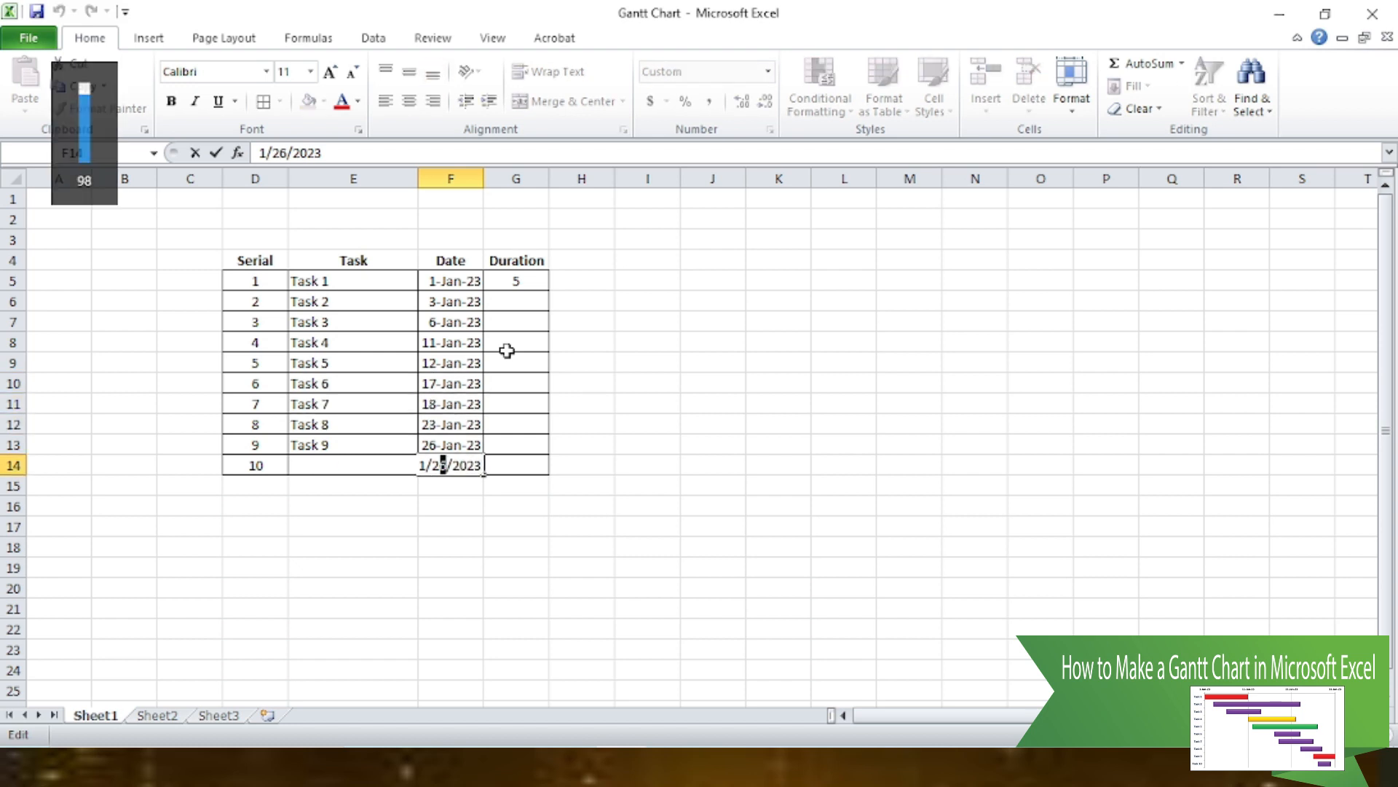
{"action": "type", "text": "27"}
Enter durations 10, 7, 11, 13, 6, 8, 5, 6 and 3 for Tasks 2 to 10.
{"action": "left_click", "coordinate": [516, 281]}
{"action": "type", "text": "10 7 11 13 6 8 5 6 "}
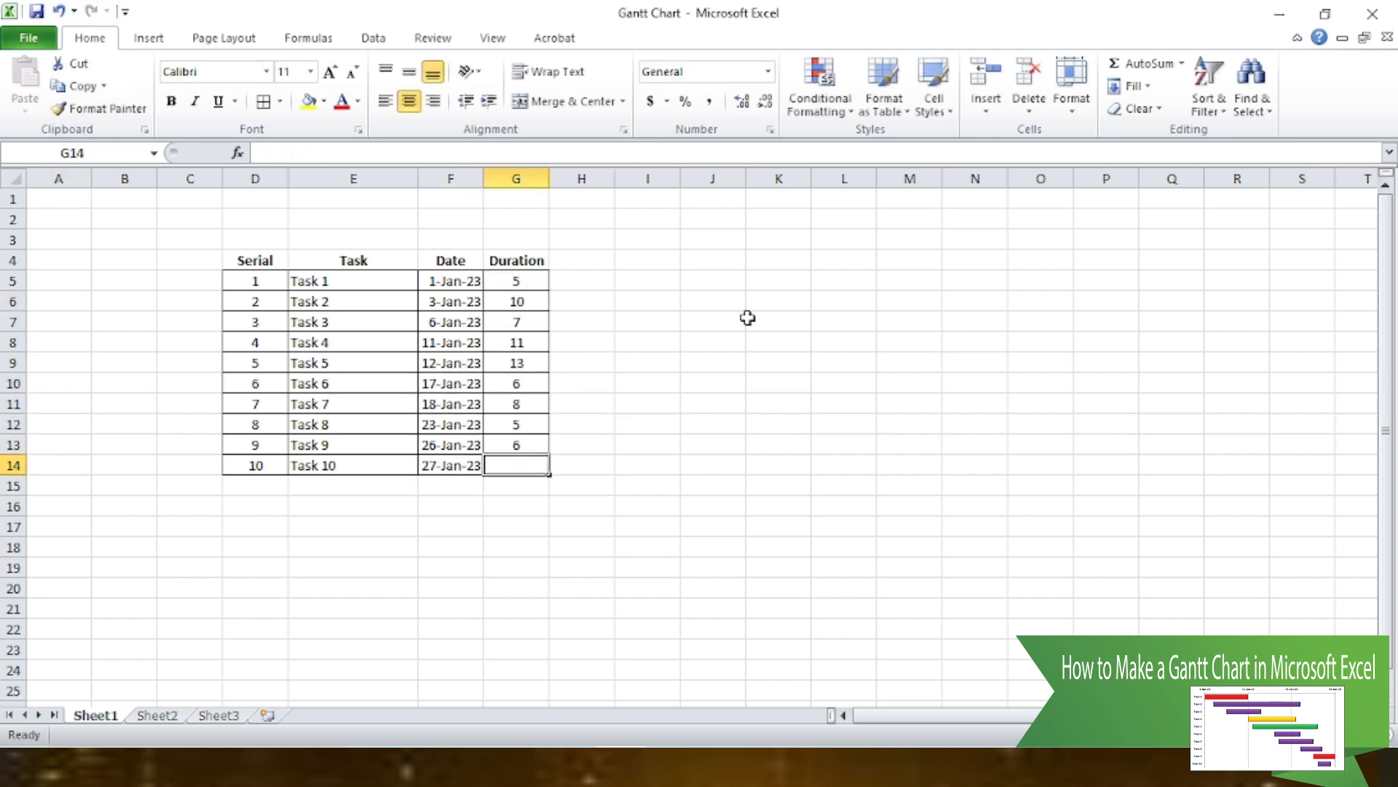
{"action": "type", "text": "3"}
Style the table's header row with bold text, a light green fill, a thick outline and a taller row.
{"action": "left_click_drag", "start_coordinate": [254, 260], "coordinate": [516, 260]}
{"action": "left_click", "coordinate": [171, 101]}
{"action": "left_click", "coordinate": [341, 101]}
{"action": "left_click", "coordinate": [323, 101]}
{"action": "left_click", "coordinate": [410, 185]}
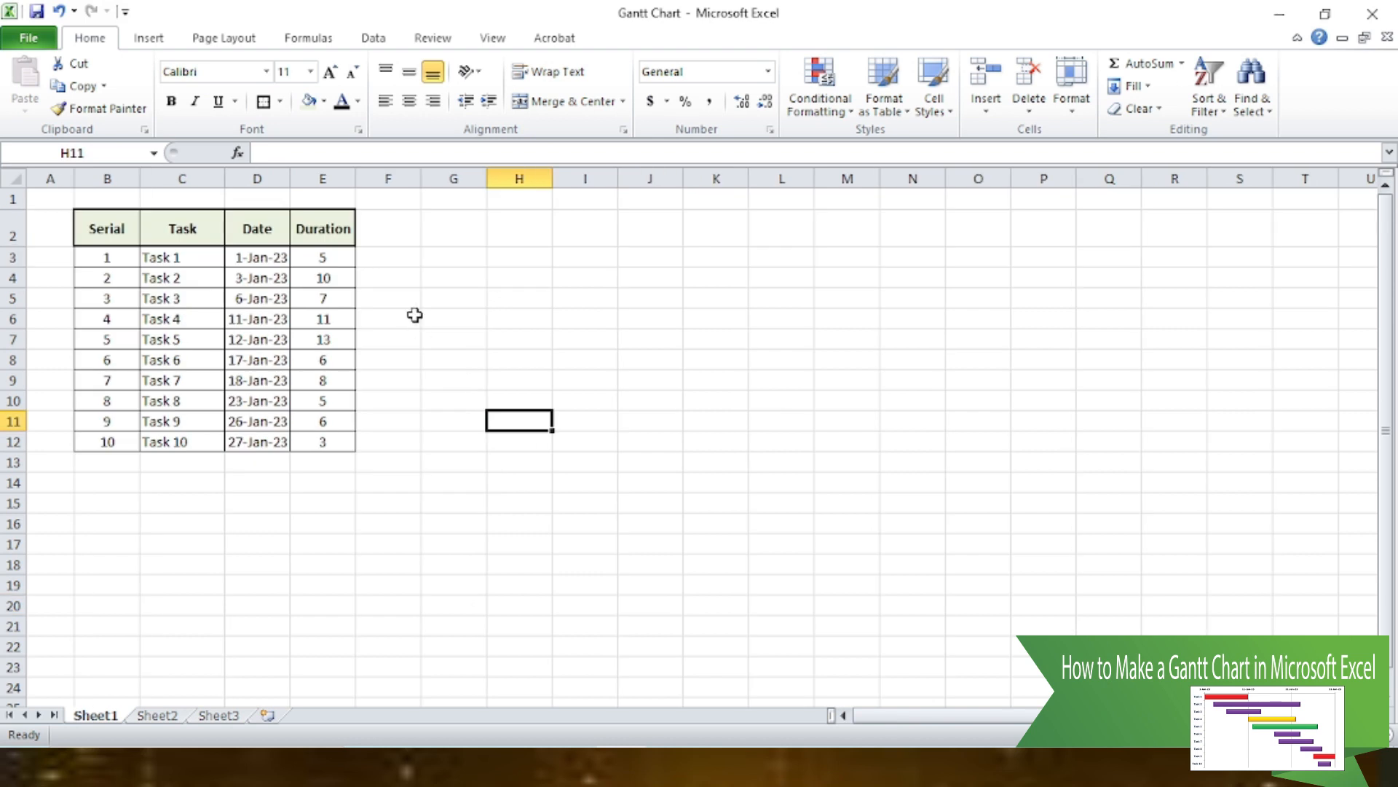
Insert an empty 2-D stacked bar chart from a blank cell outside the table.
{"action": "left_click", "coordinate": [150, 38]}
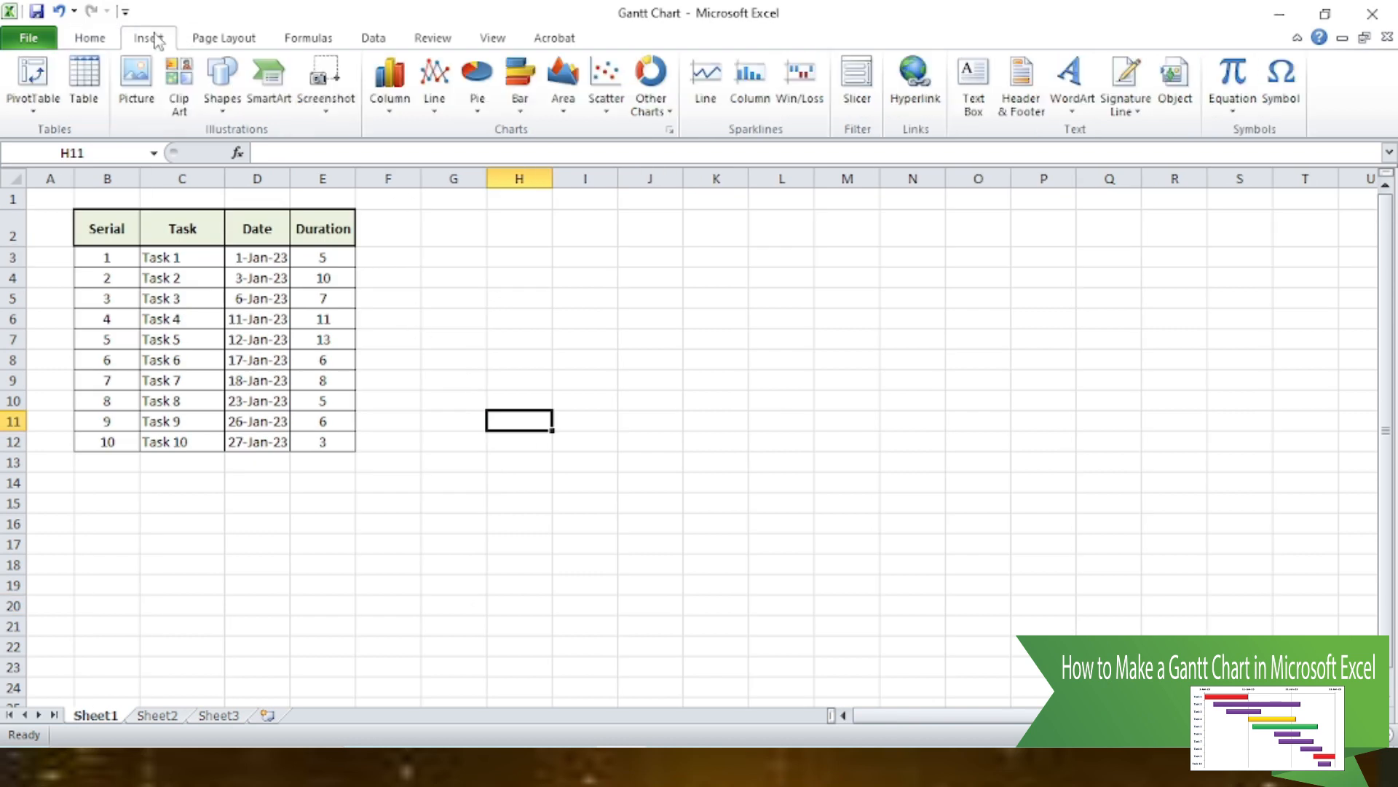
{"action": "left_click", "coordinate": [520, 84]}
{"action": "left_click", "coordinate": [566, 163]}
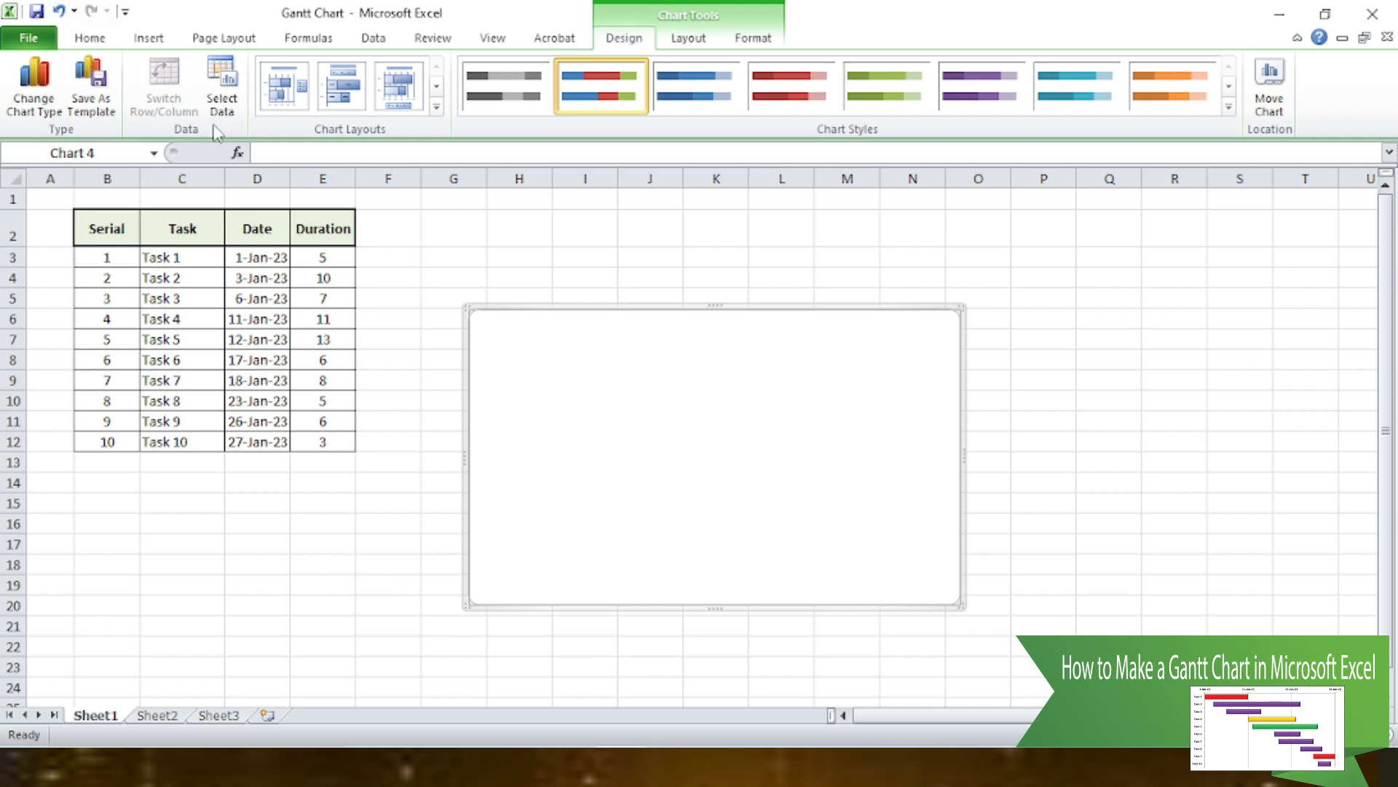
Add a chart series named Date with the values in D3:D12.
{"action": "left_click", "coordinate": [221, 89]}
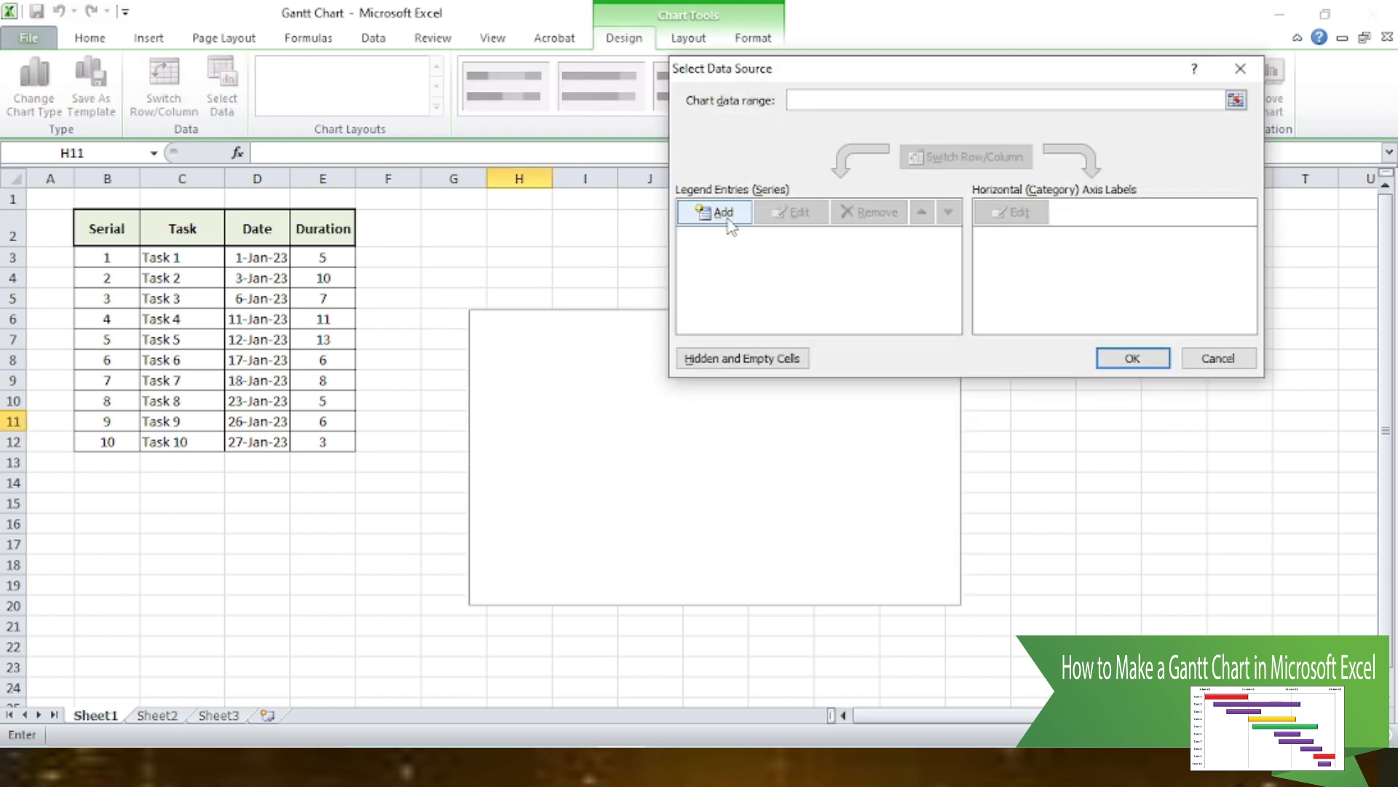
{"action": "left_click", "coordinate": [724, 212]}
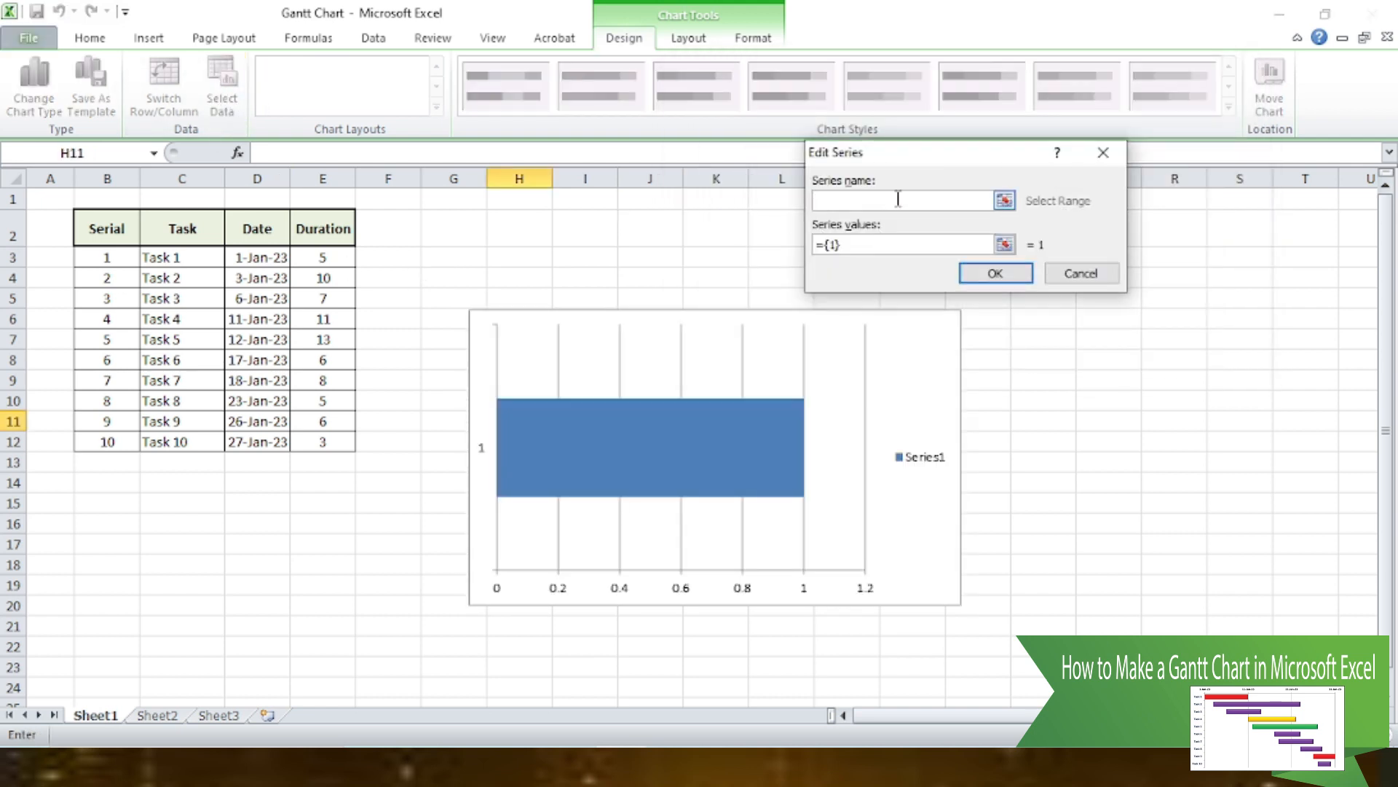
{"action": "type", "text": "Date"}
{"action": "left_click", "coordinate": [1004, 245]}
{"action": "left_click_drag", "start_coordinate": [239, 259], "coordinate": [256, 442]}
{"action": "left_click", "coordinate": [1109, 183]}
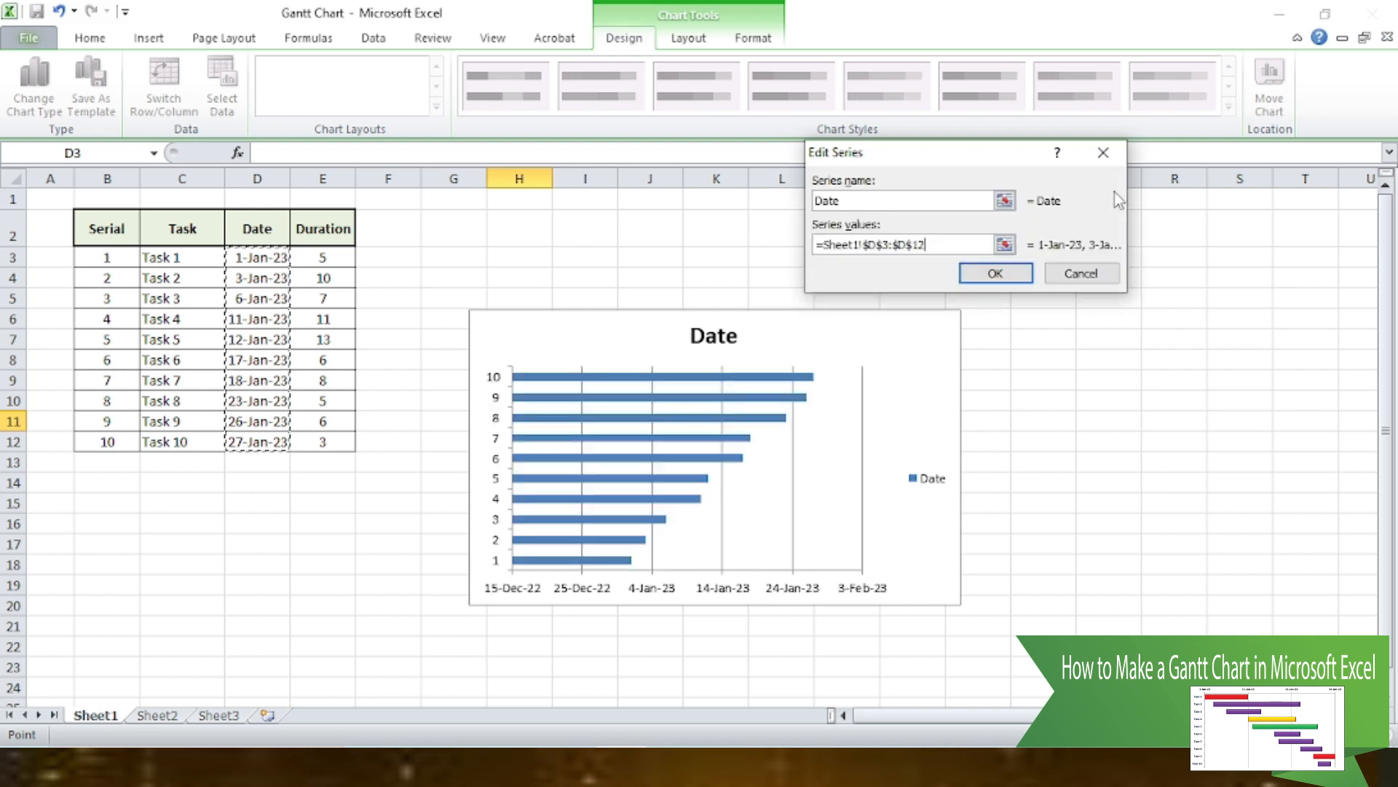
{"action": "left_click", "coordinate": [999, 276]}
Add a second chart series named Duration with the values in E3:E12.
{"action": "left_click", "coordinate": [713, 212]}
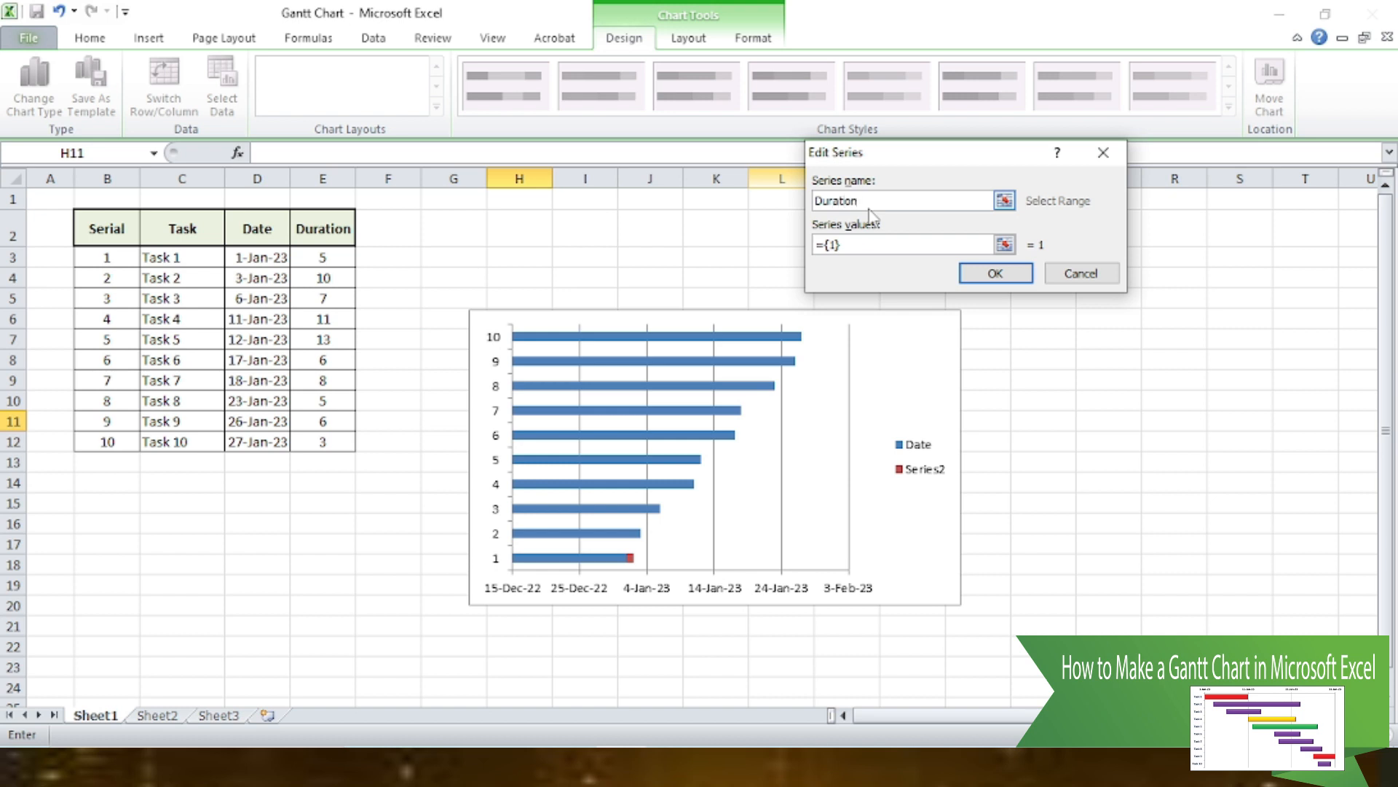
{"action": "left_click", "coordinate": [1005, 244]}
{"action": "left_click_drag", "start_coordinate": [313, 260], "coordinate": [321, 443]}
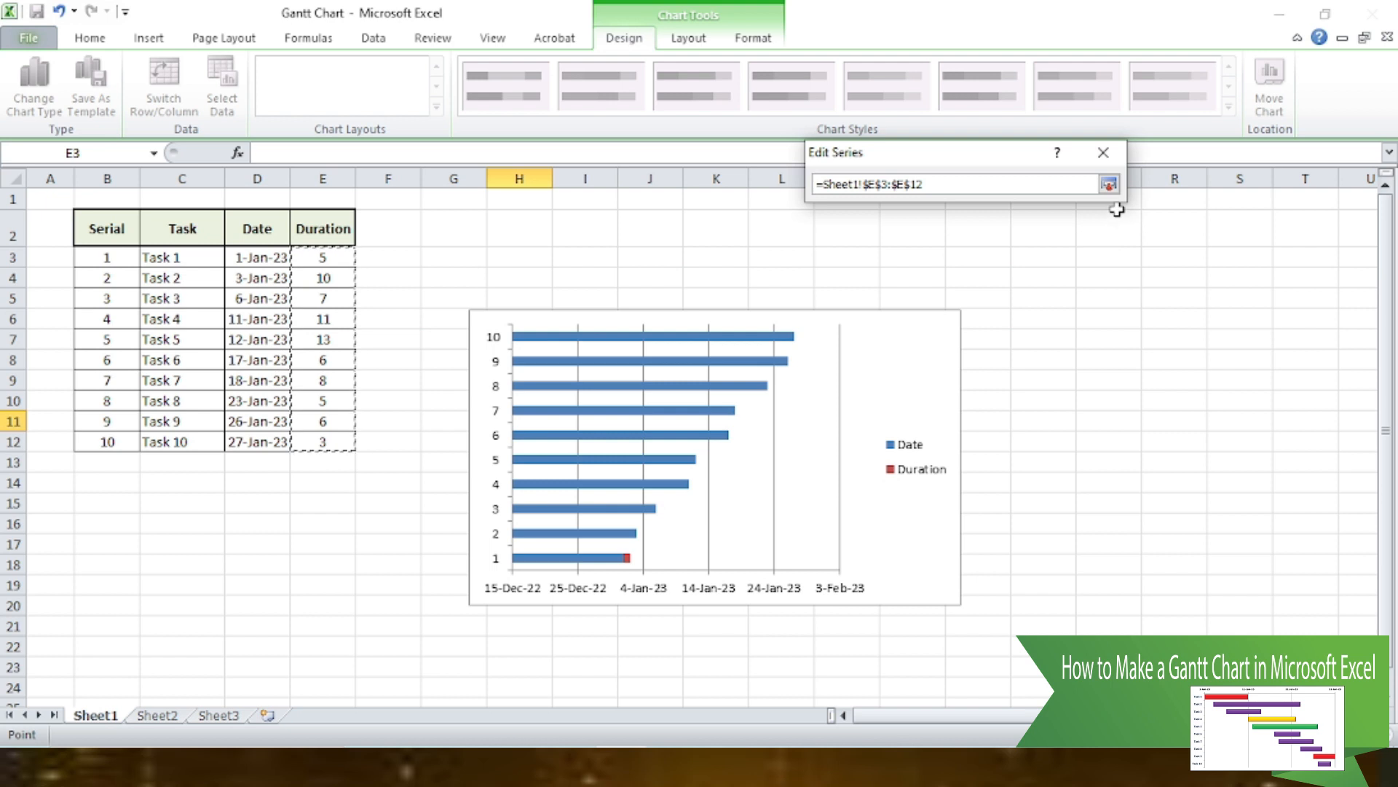
{"action": "left_click", "coordinate": [1108, 184]}
{"action": "left_click", "coordinate": [990, 272]}
Set the chart's category axis labels to the task names in C3:C12 and accept the data source.
{"action": "left_click", "coordinate": [1043, 219]}
{"action": "left_click_drag", "start_coordinate": [172, 257], "coordinate": [175, 442]}
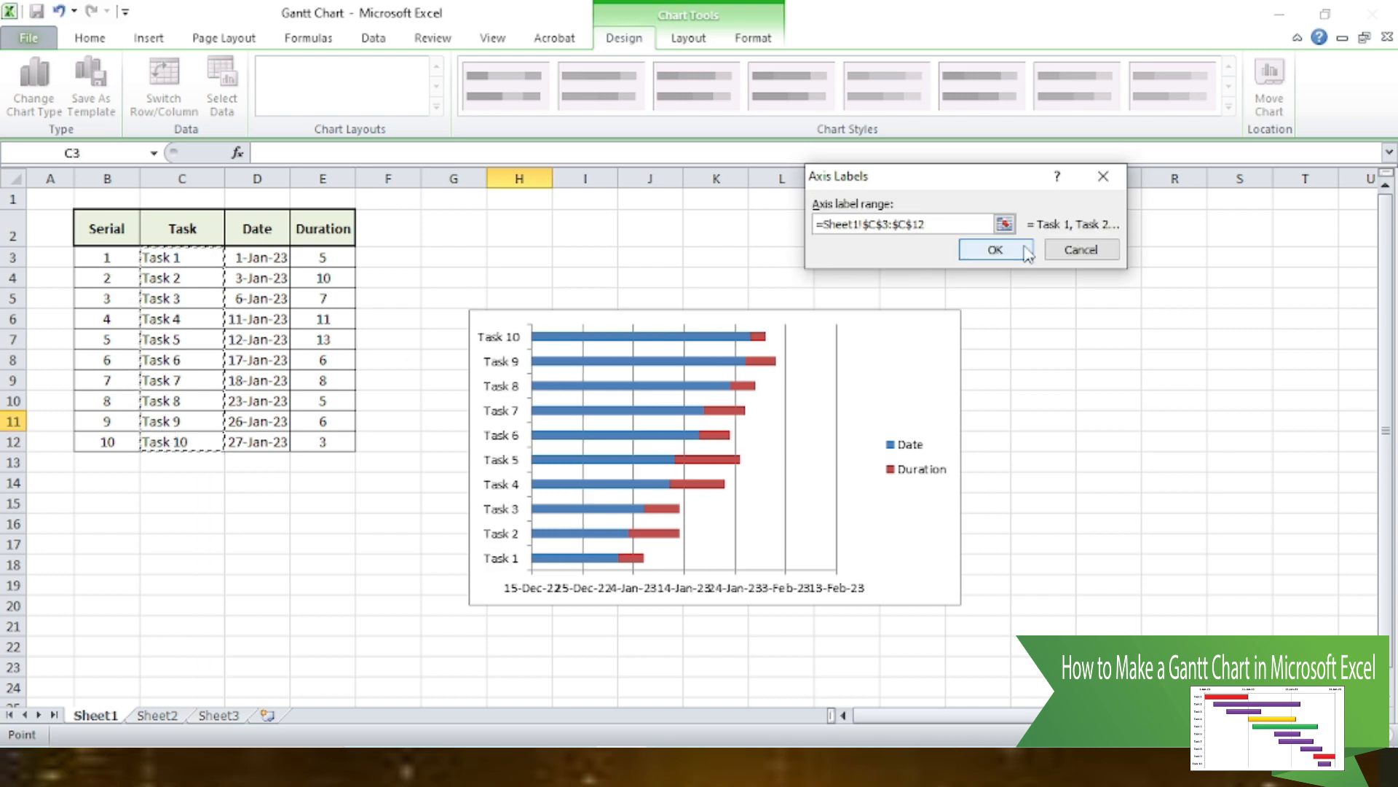
{"action": "left_click", "coordinate": [995, 250]}
{"action": "left_click", "coordinate": [1129, 357]}
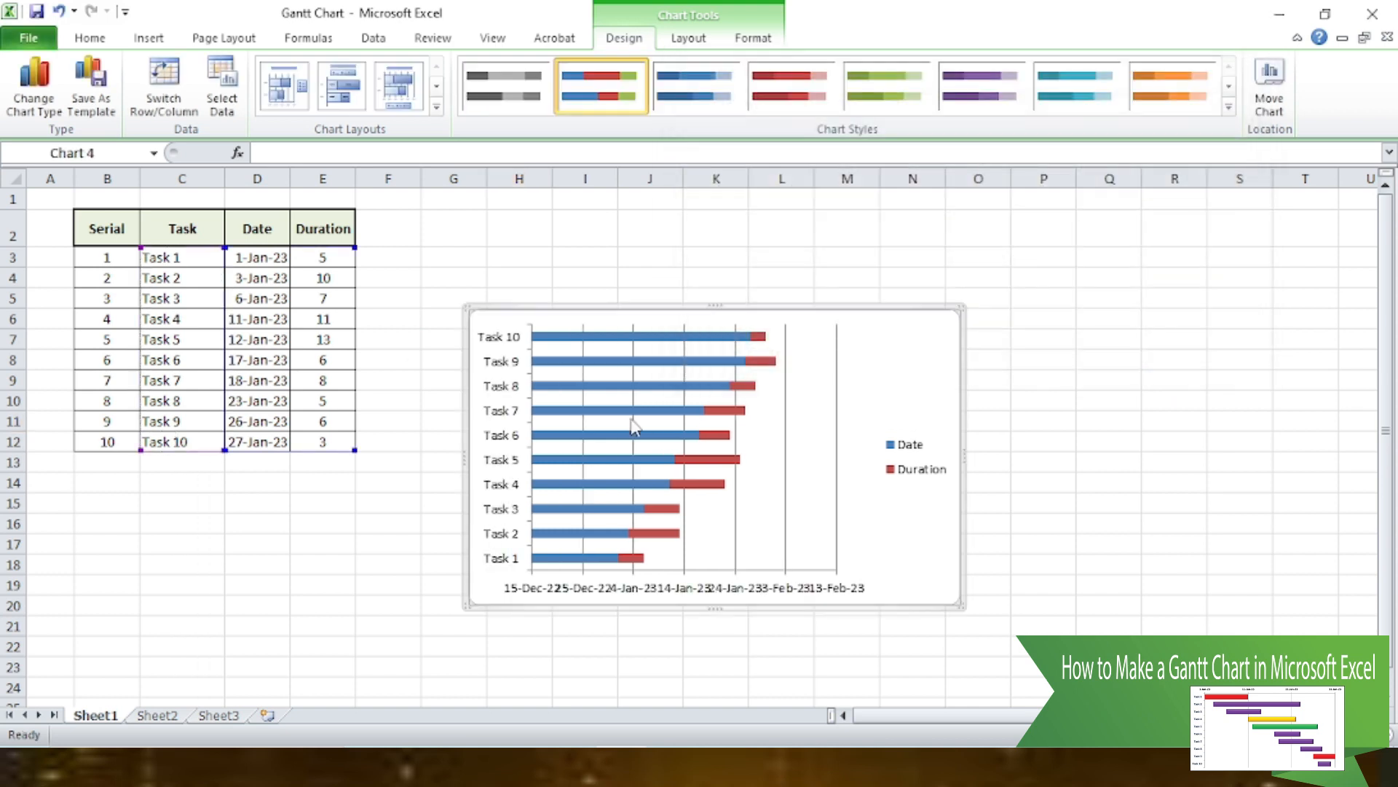
Reduce the gap width of the Date series to 53% and deselect the chart.
{"action": "left_click", "coordinate": [623, 415]}
{"action": "right_click", "coordinate": [624, 415]}
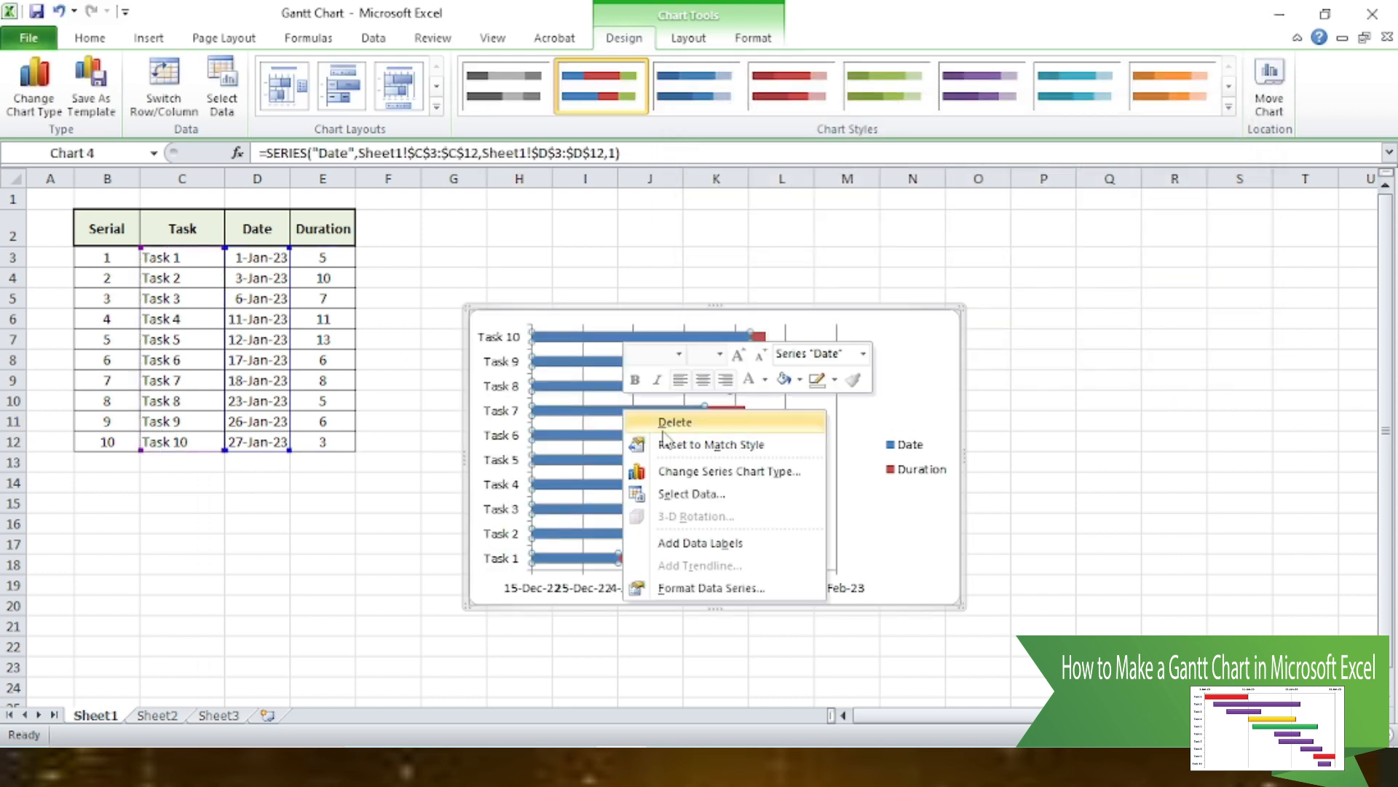
{"action": "left_click", "coordinate": [682, 588]}
{"action": "left_click_drag", "start_coordinate": [592, 155], "coordinate": [282, 158]}
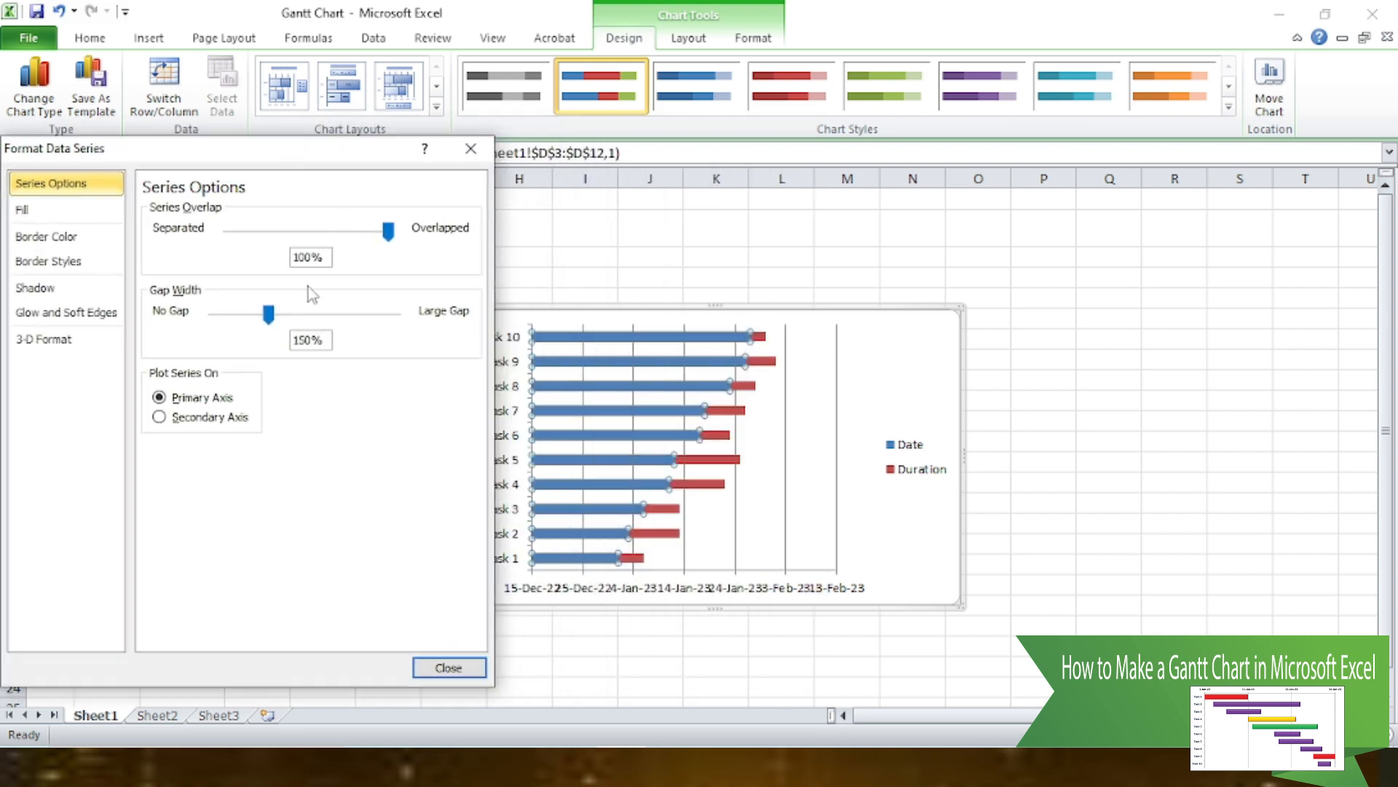
{"action": "left_click_drag", "start_coordinate": [268, 313], "coordinate": [232, 325]}
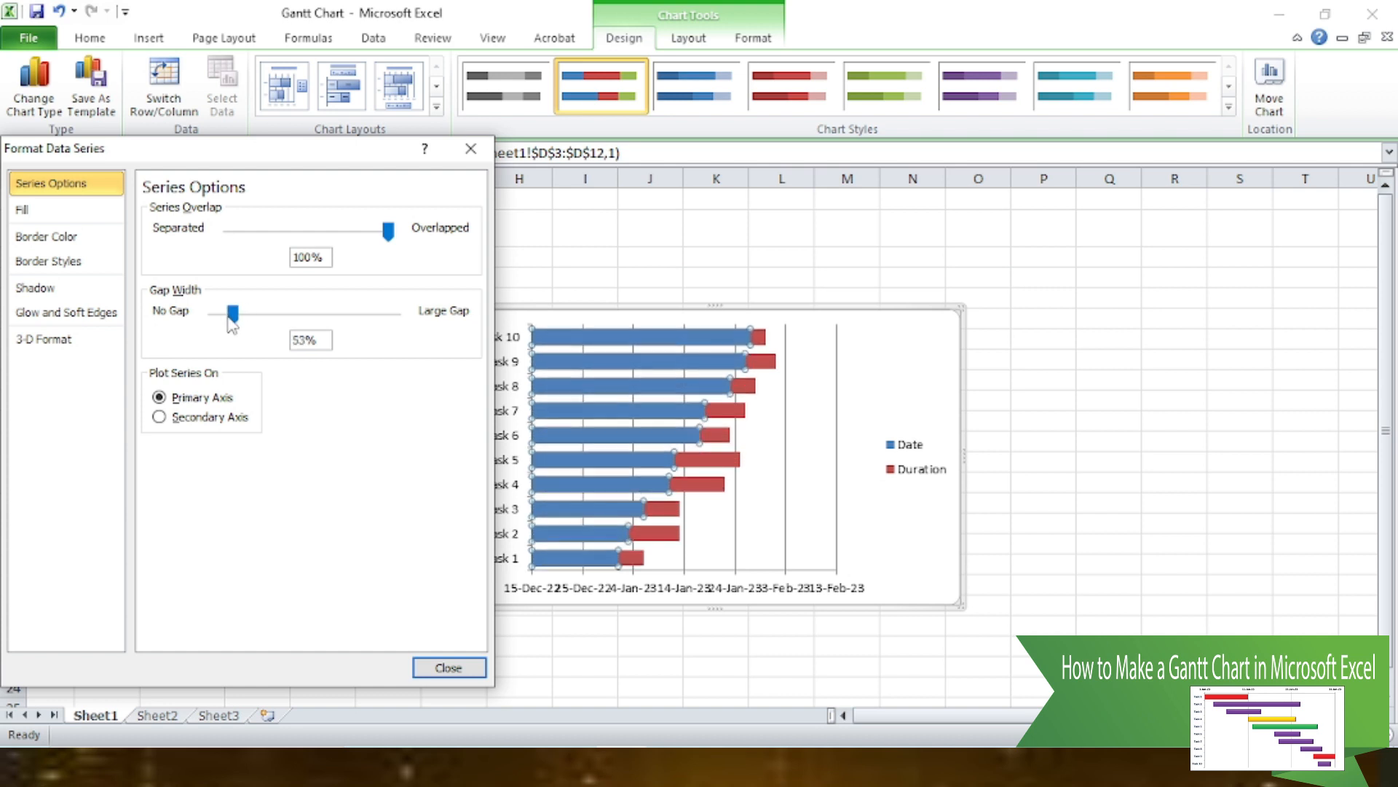
{"action": "left_click", "coordinate": [449, 667]}
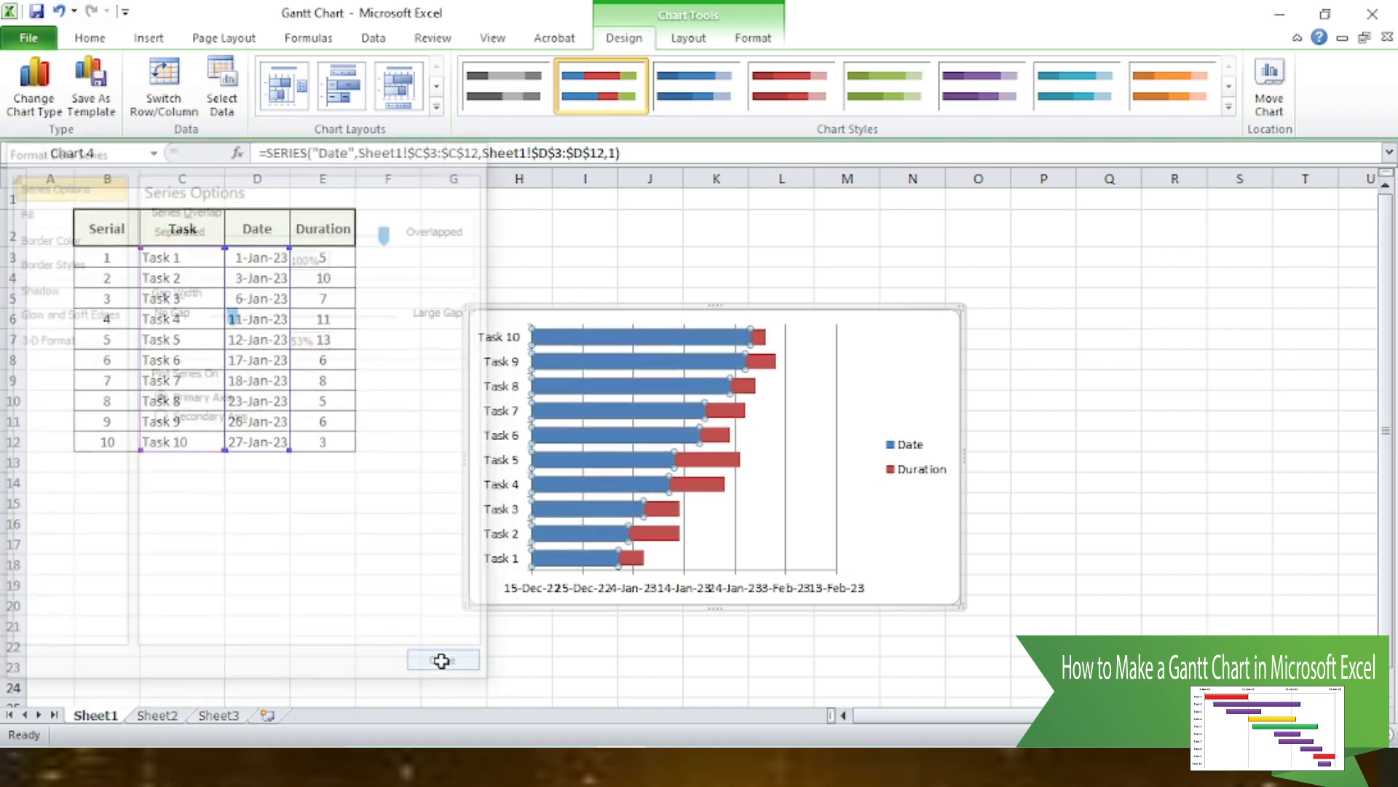
{"action": "left_click", "coordinate": [598, 275]}
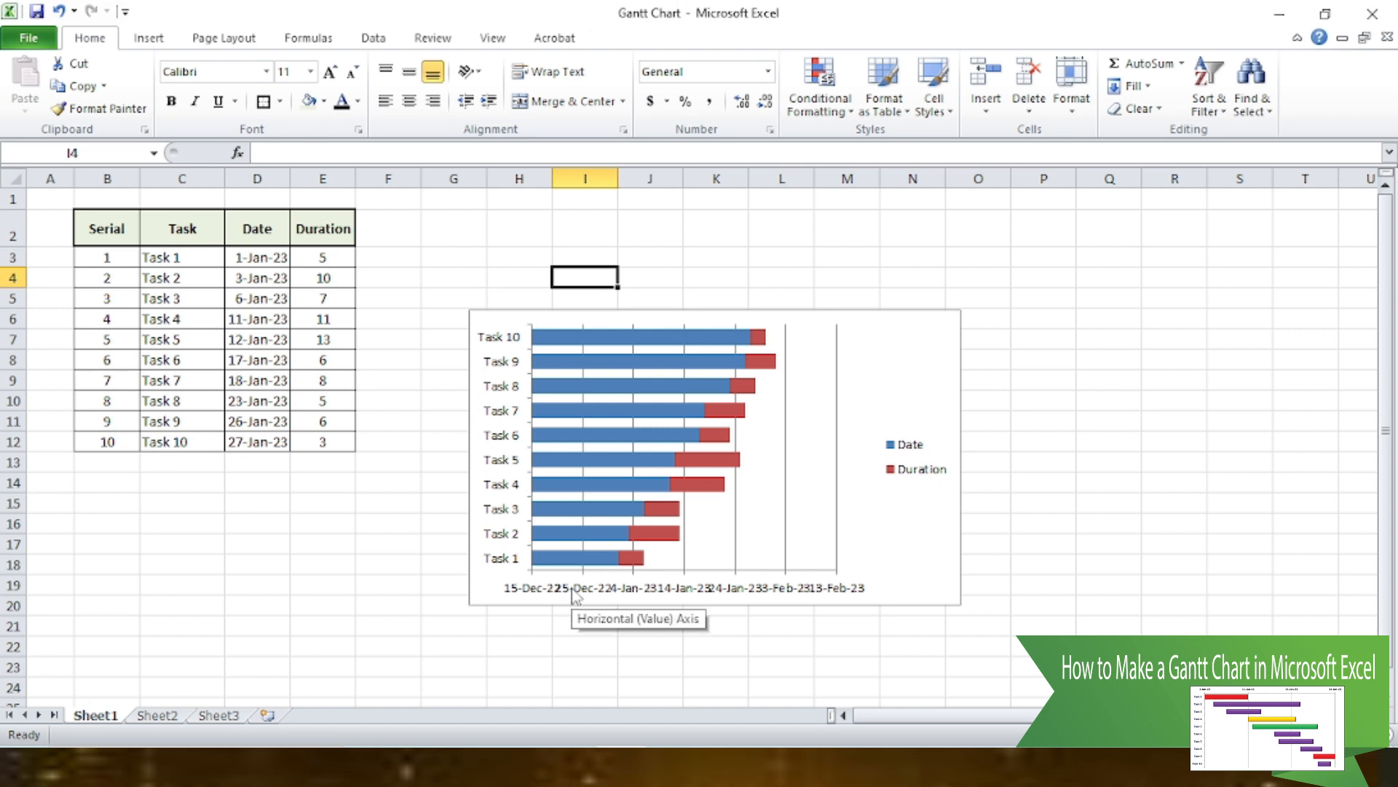
Copy Task 1's start date into D14 and D15, and change D15 to 31-Jan-23.
{"action": "left_click", "coordinate": [241, 255]}
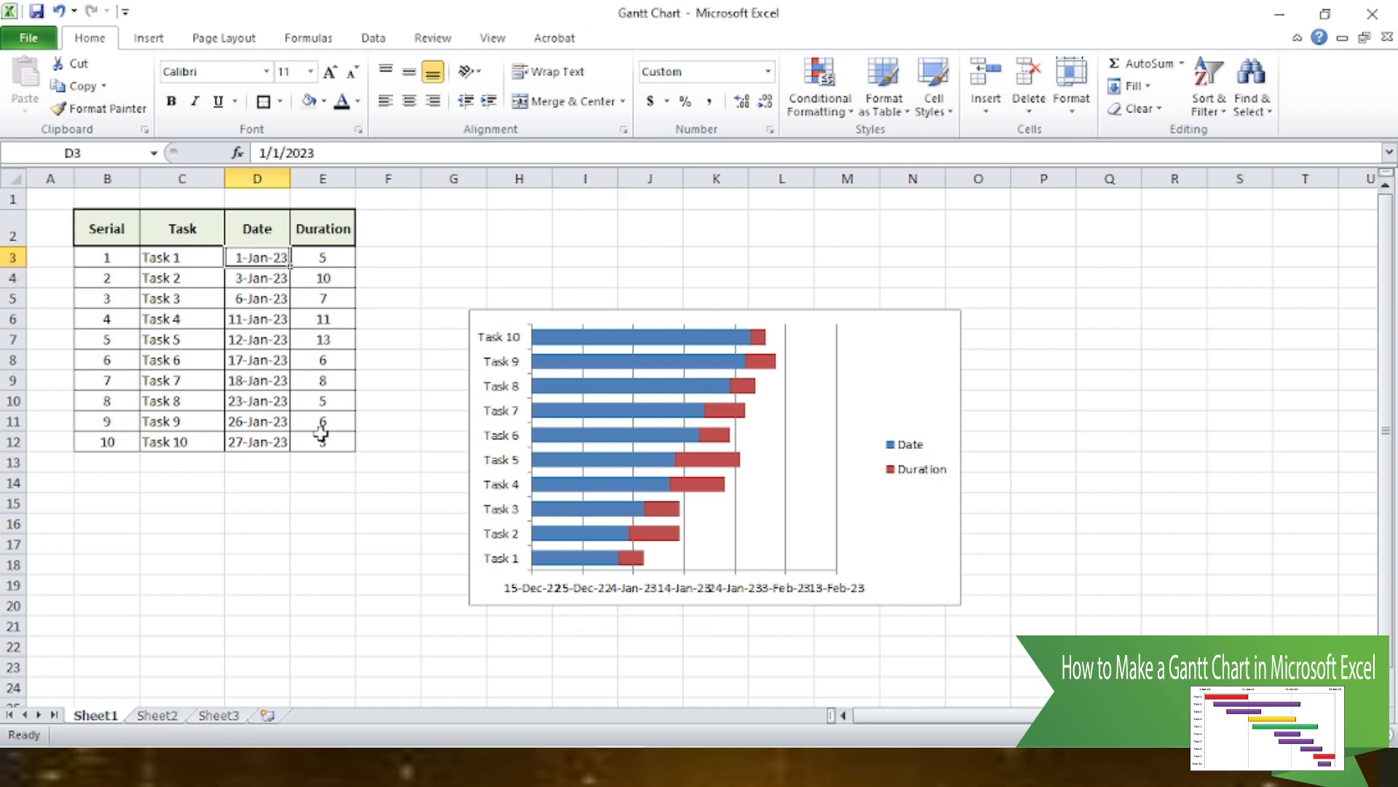
{"action": "key", "text": "ctrl+c"}
{"action": "left_click", "coordinate": [277, 482]}
{"action": "key", "text": "ctrl+v"}
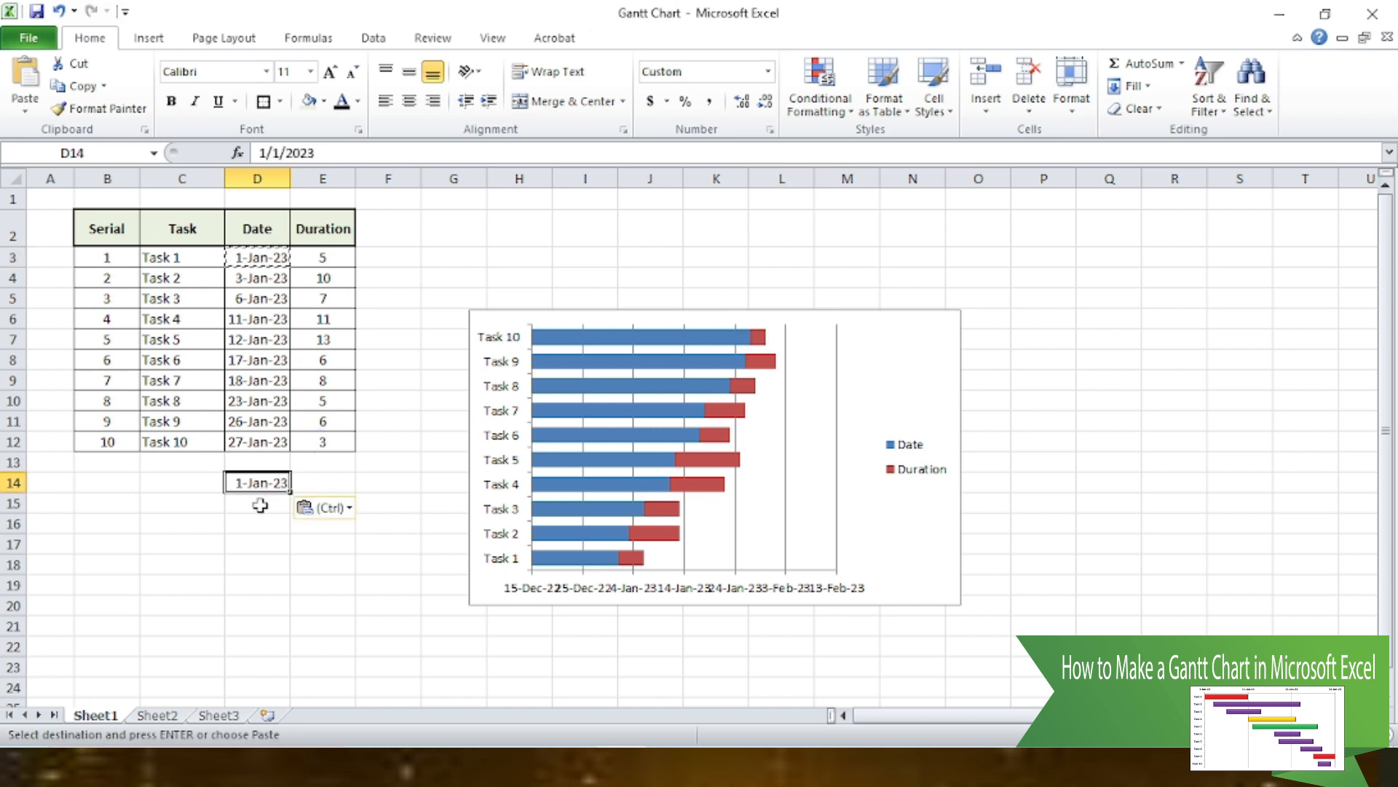
{"action": "key", "text": "ctrl+c"}
{"action": "left_click", "coordinate": [262, 502]}
{"action": "key", "text": "ctrl+v"}
{"action": "double_click", "coordinate": [267, 503]}
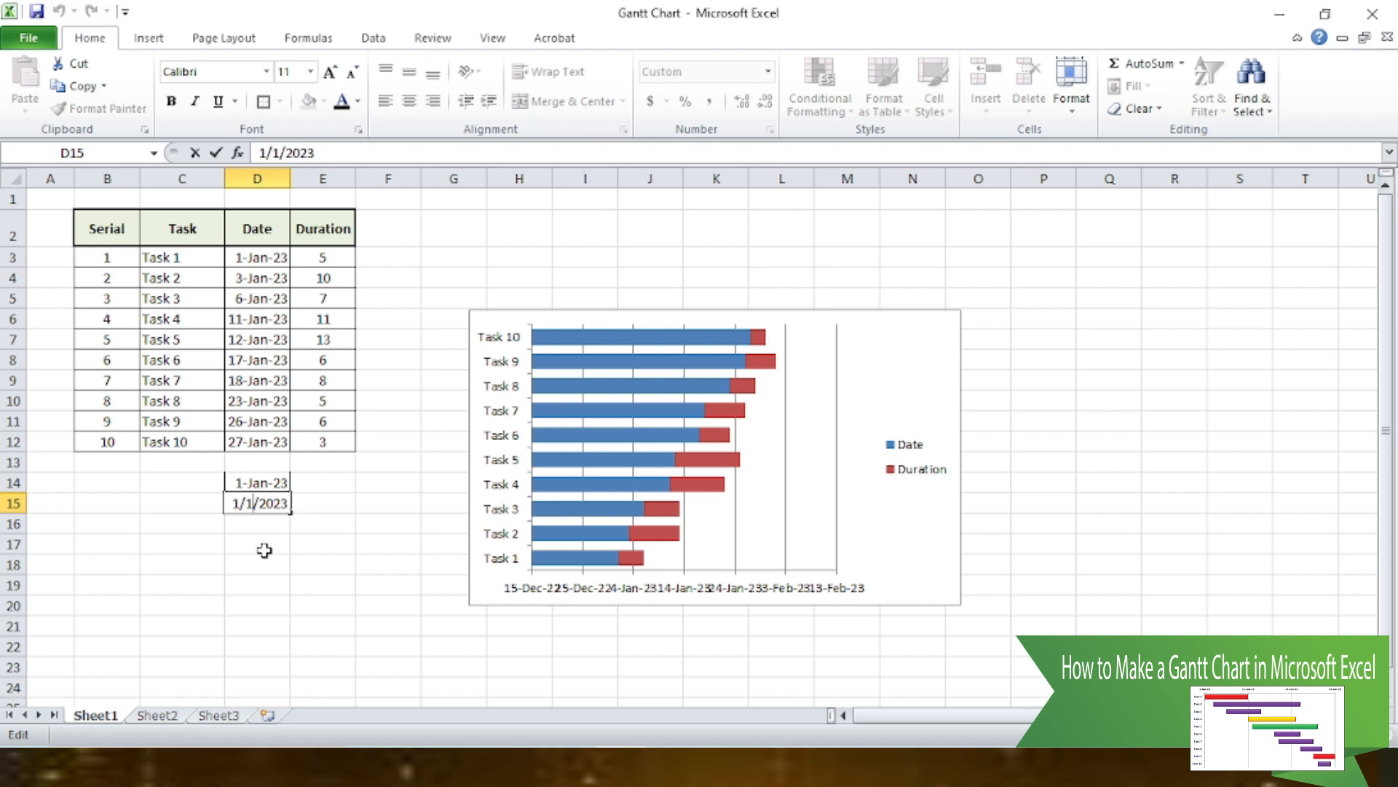
{"action": "type", "text": "1"}
{"action": "key", "text": "Return"}
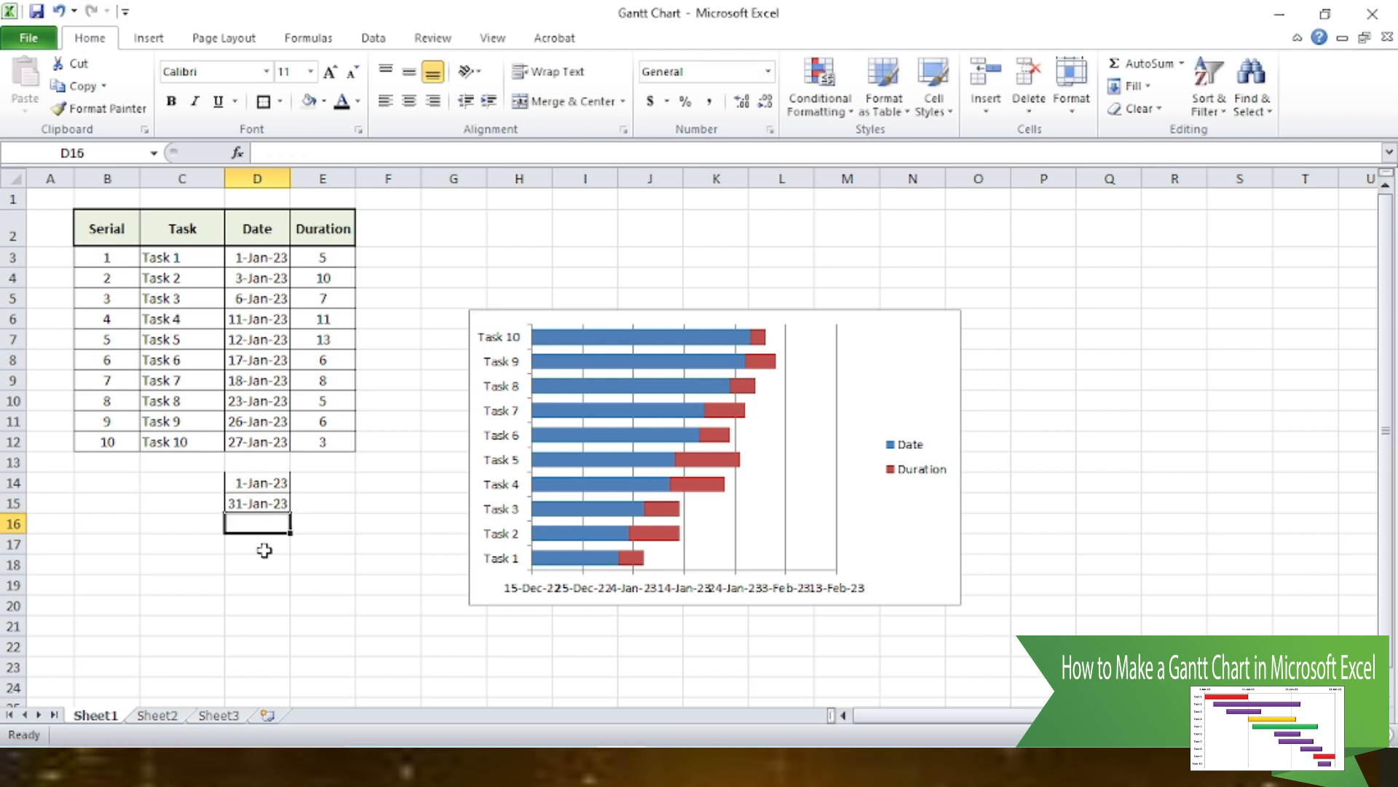
Apply the General number format to the two dates in D14:D15.
{"action": "left_click_drag", "start_coordinate": [260, 477], "coordinate": [264, 503]}
{"action": "right_click", "coordinate": [264, 504]}
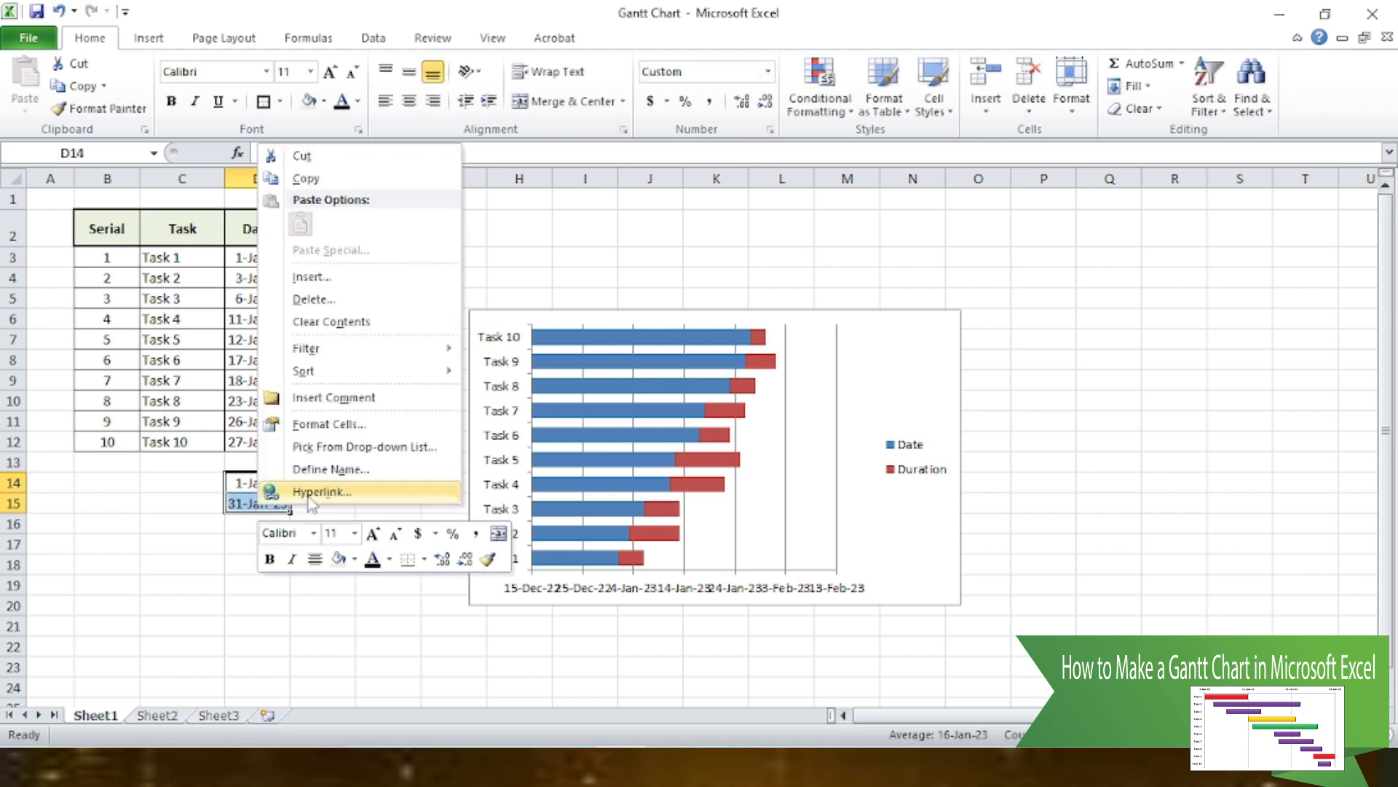
{"action": "left_click", "coordinate": [342, 424]}
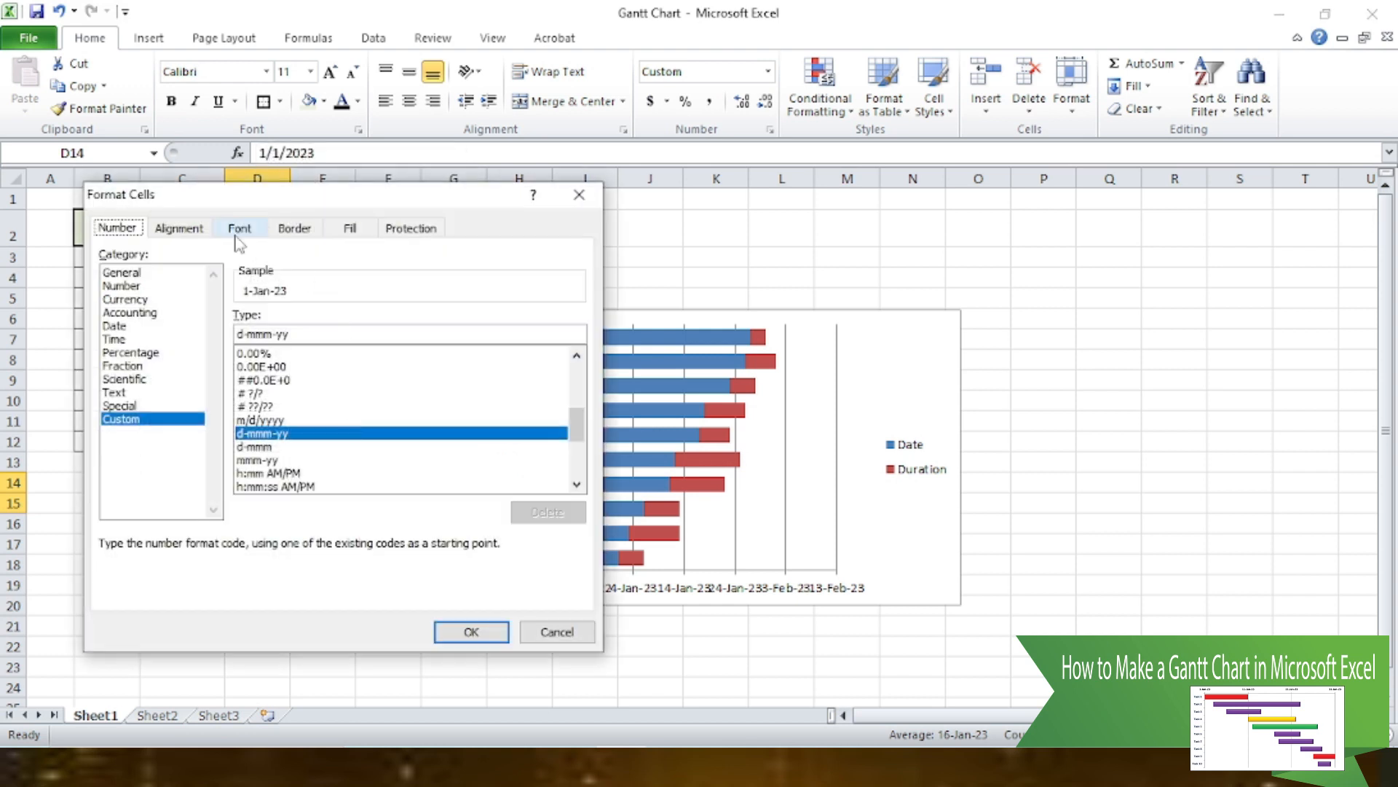
{"action": "left_click", "coordinate": [174, 273]}
{"action": "left_click", "coordinate": [470, 630]}
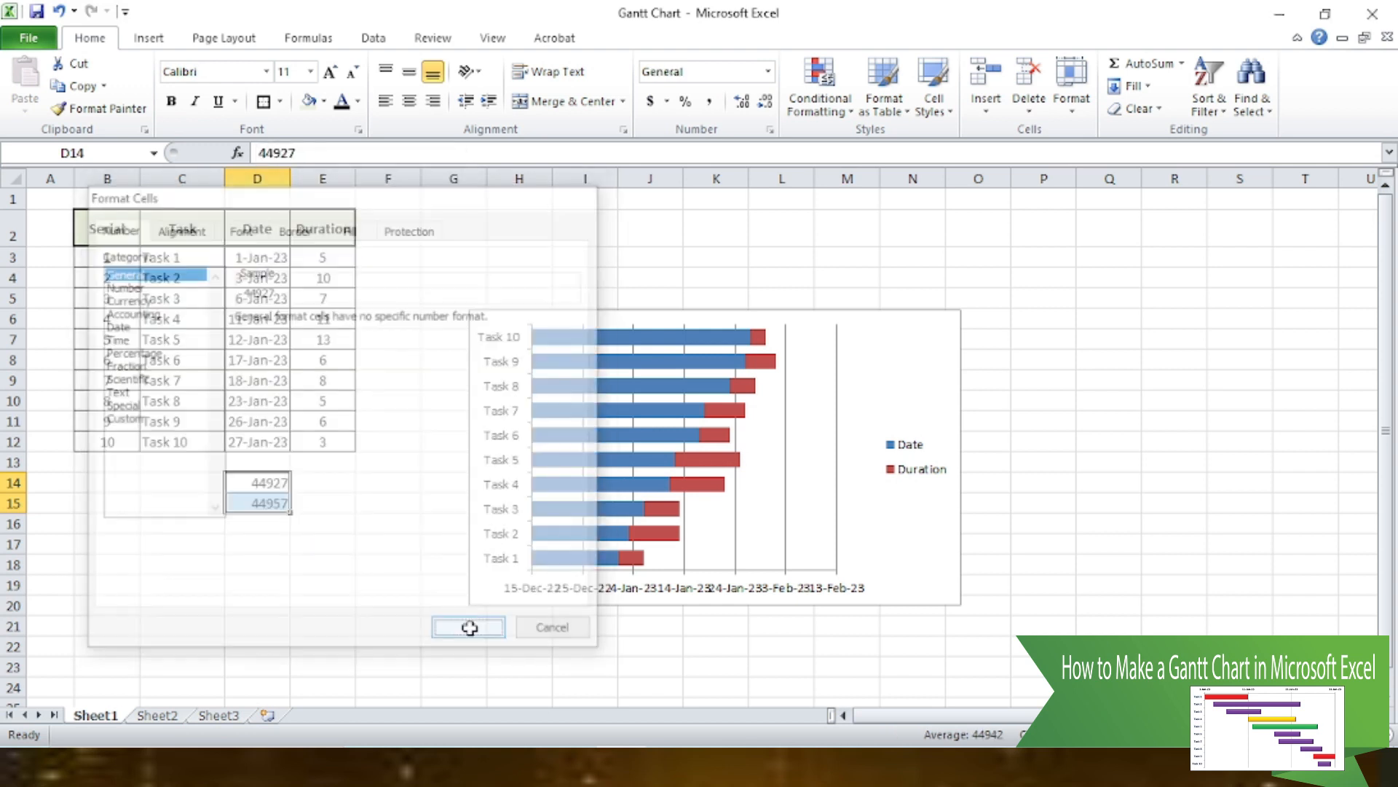
Fix the chart's date axis at minimum 44927, maximum 44957 and major unit 5.
{"action": "left_click", "coordinate": [336, 601]}
{"action": "right_click", "coordinate": [603, 598]}
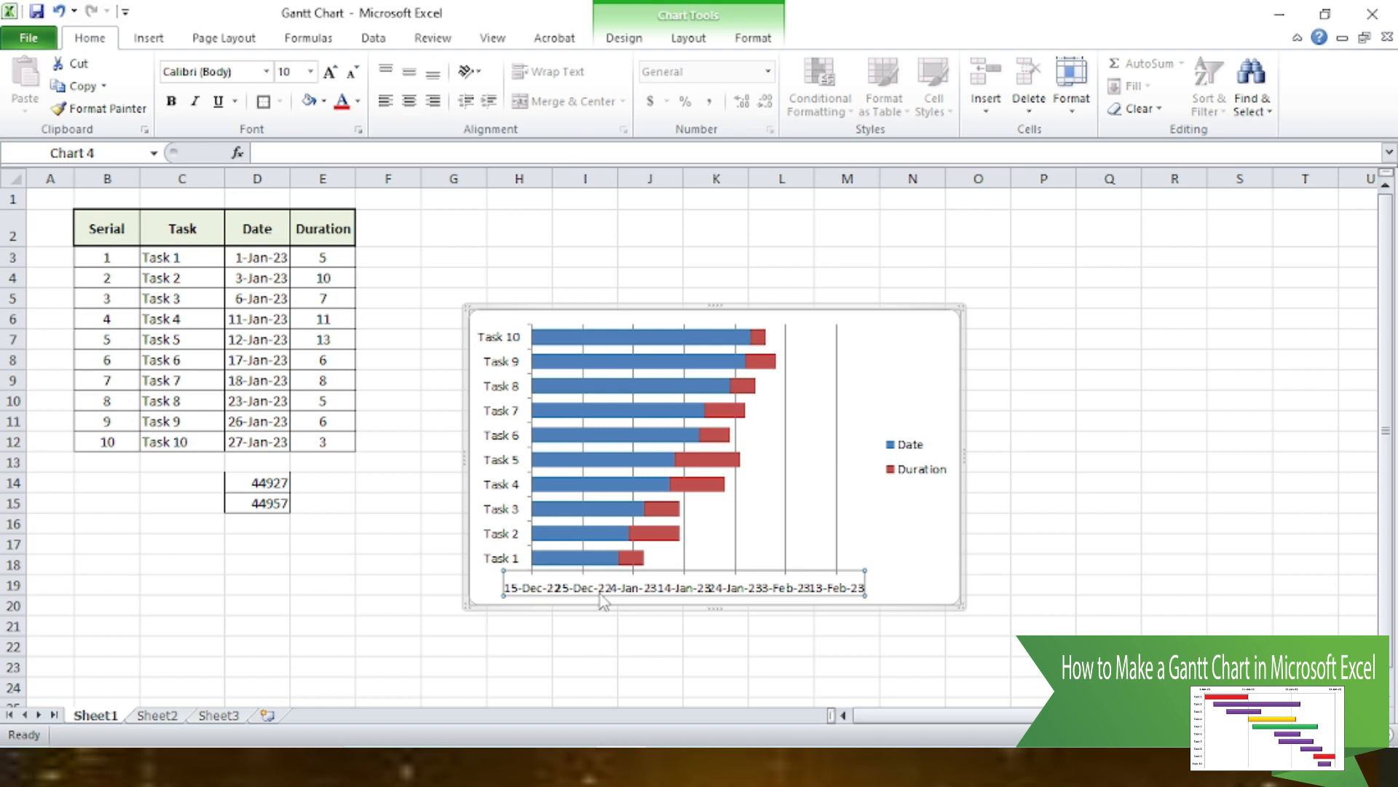
{"action": "left_click", "coordinate": [651, 581]}
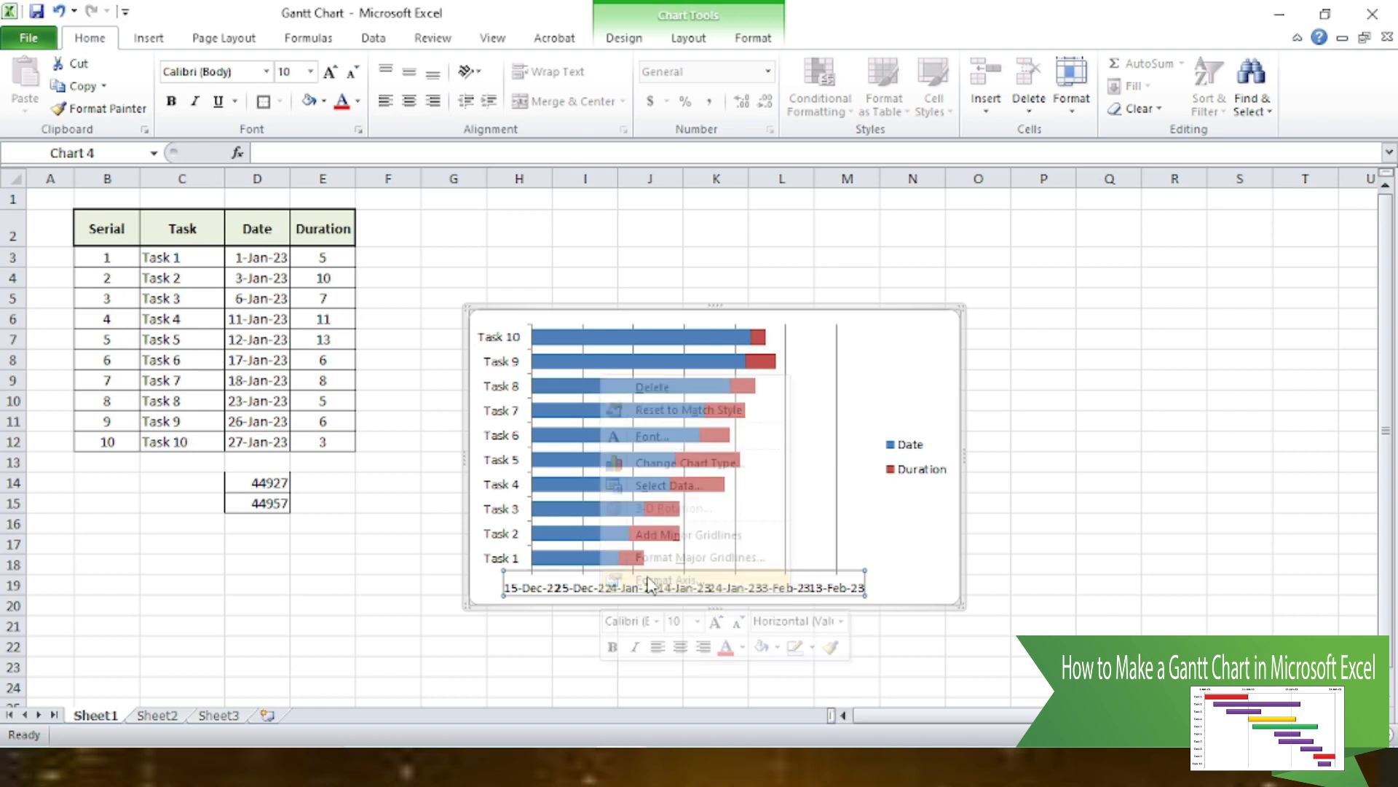
{"action": "left_click_drag", "start_coordinate": [324, 161], "coordinate": [665, 40]}
{"action": "left_click", "coordinate": [621, 85]}
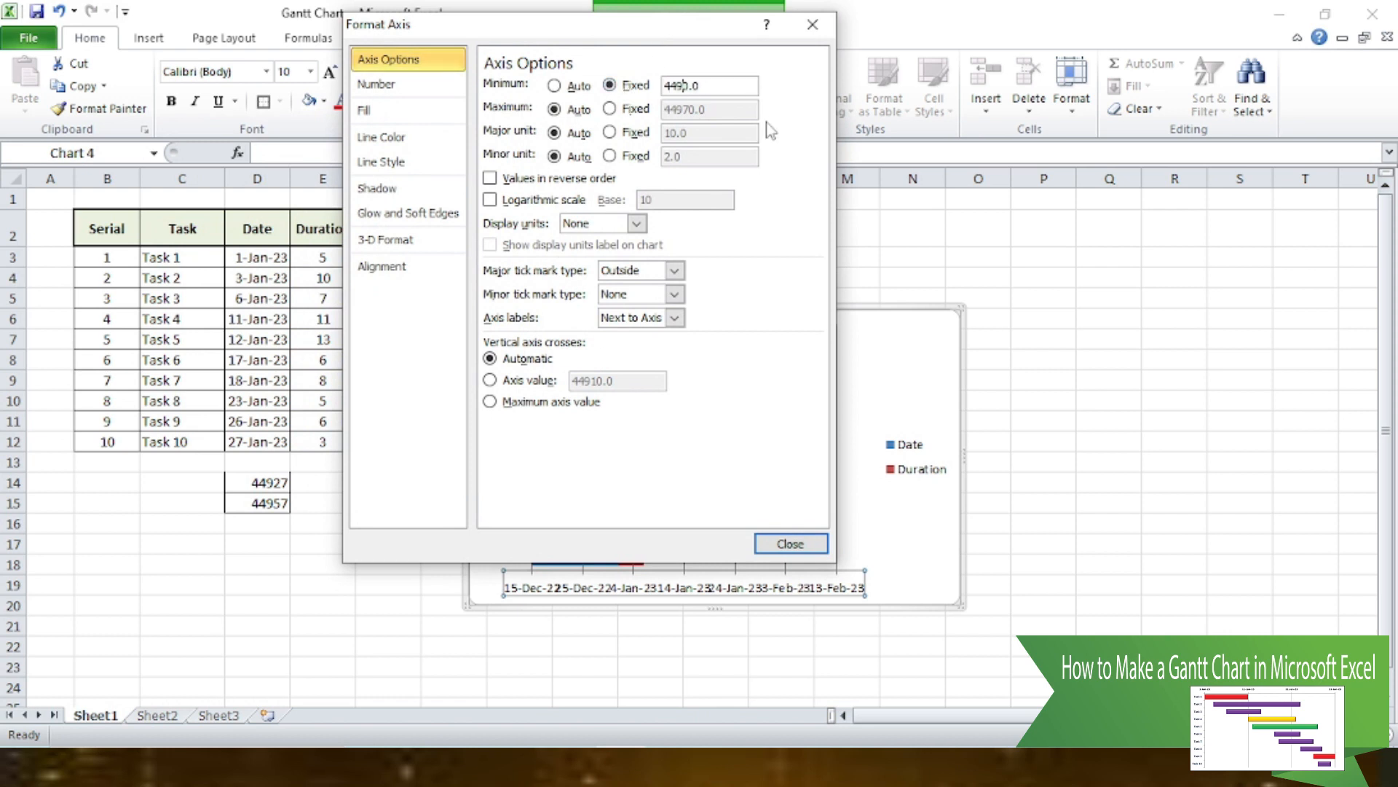
{"action": "left_click", "coordinate": [641, 111]}
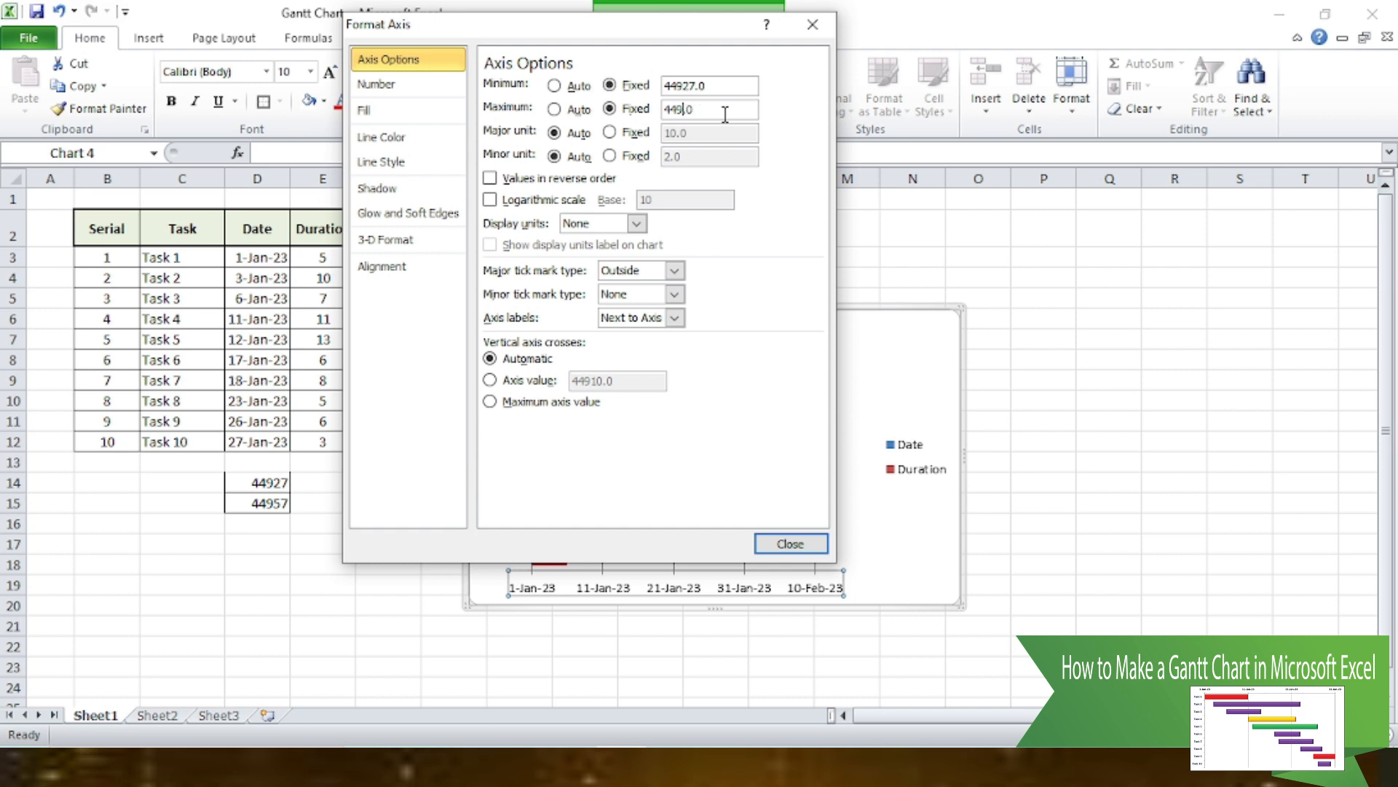
{"action": "left_click", "coordinate": [611, 132]}
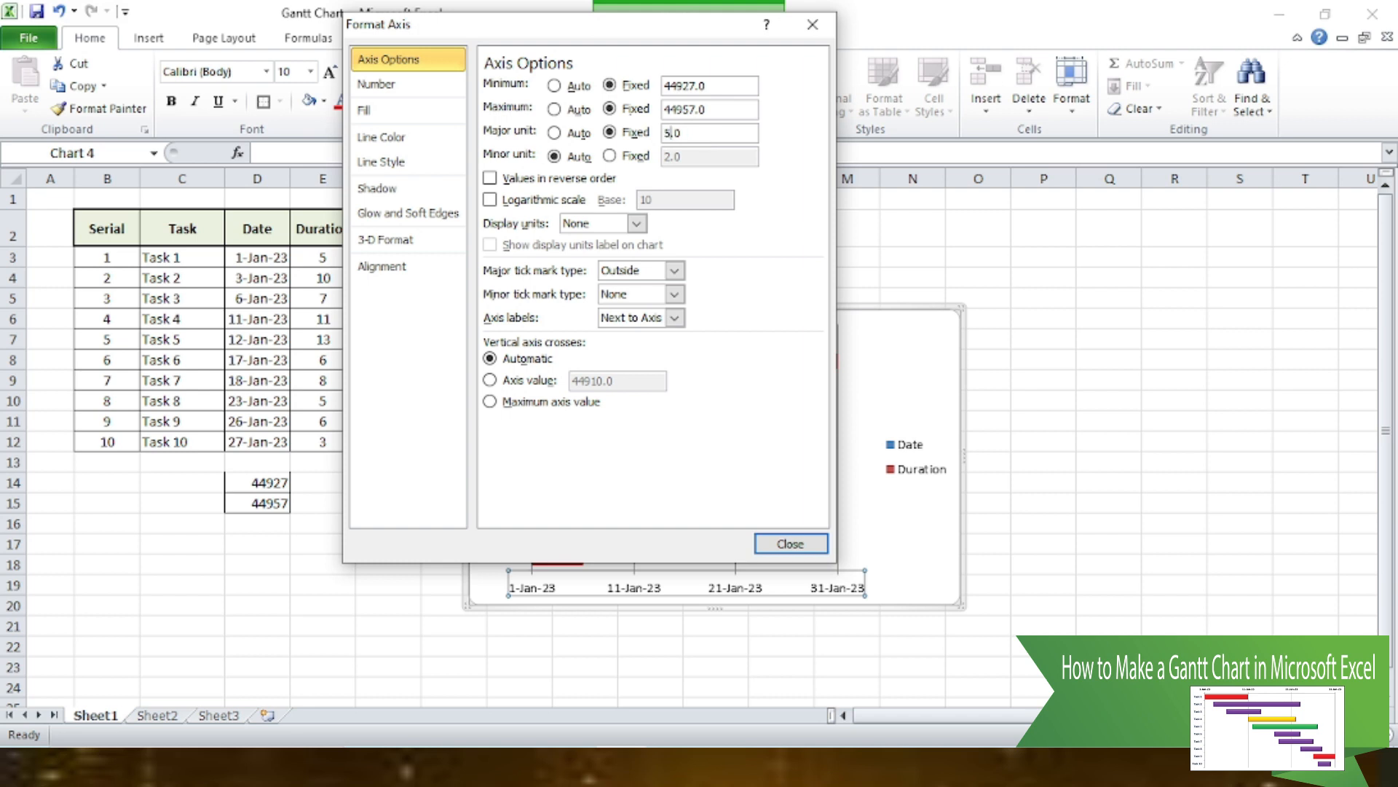
{"action": "left_click", "coordinate": [790, 546]}
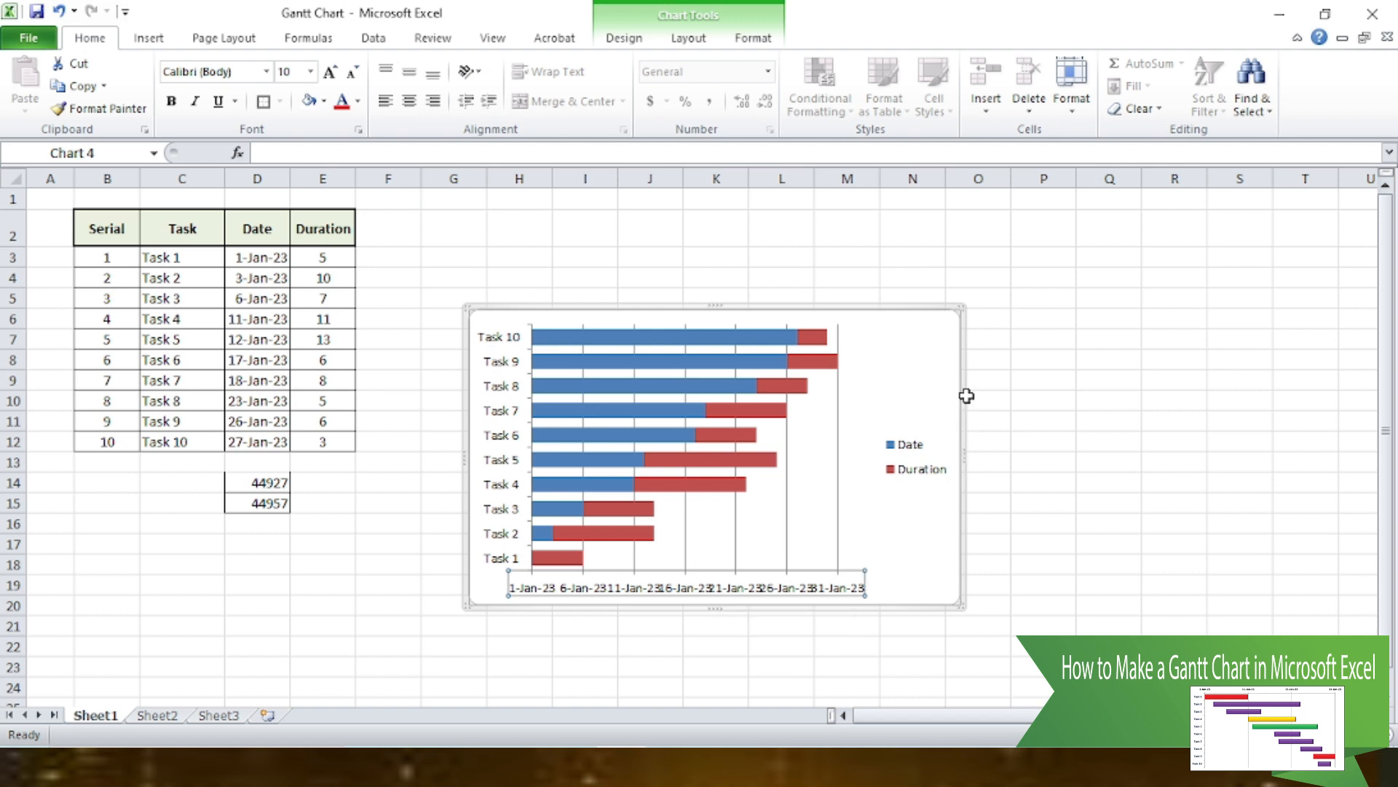
Enlarge the chart and place it beside the task table, spanning roughly columns F to Q.
{"action": "left_click_drag", "start_coordinate": [959, 311], "coordinate": [1156, 196]}
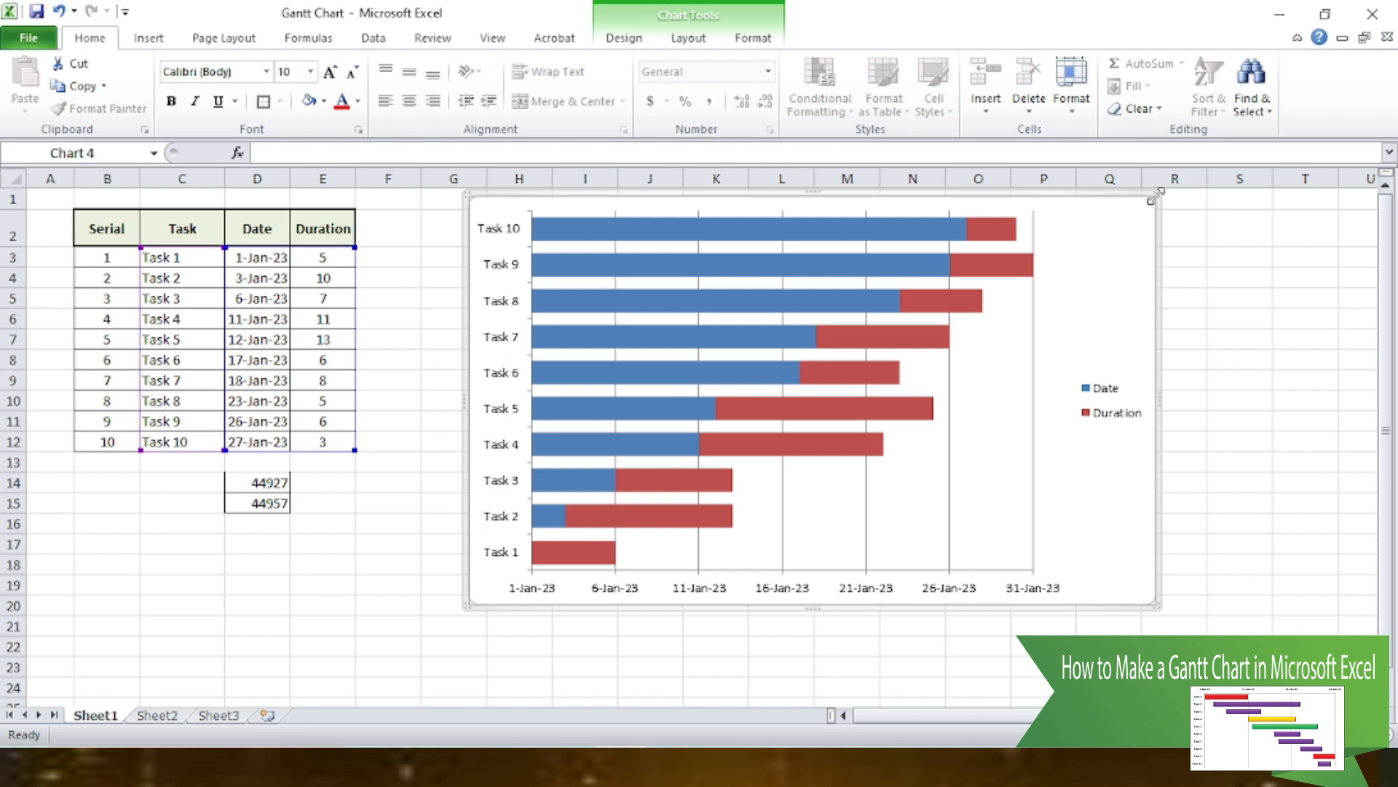
{"action": "left_click_drag", "start_coordinate": [1111, 204], "coordinate": [1059, 219]}
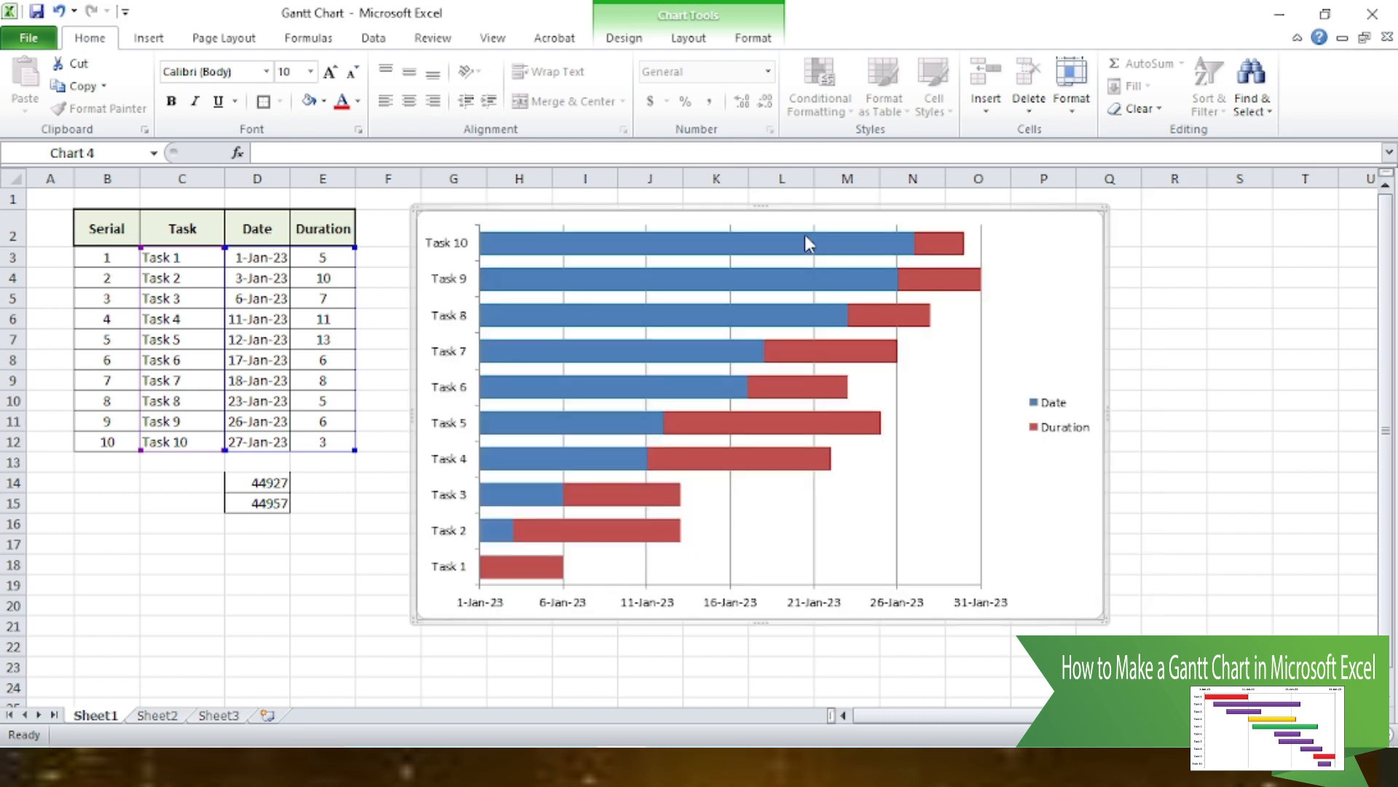
Set the date axis's major unit to a fixed value of 10.
{"action": "double_click", "coordinate": [681, 604]}
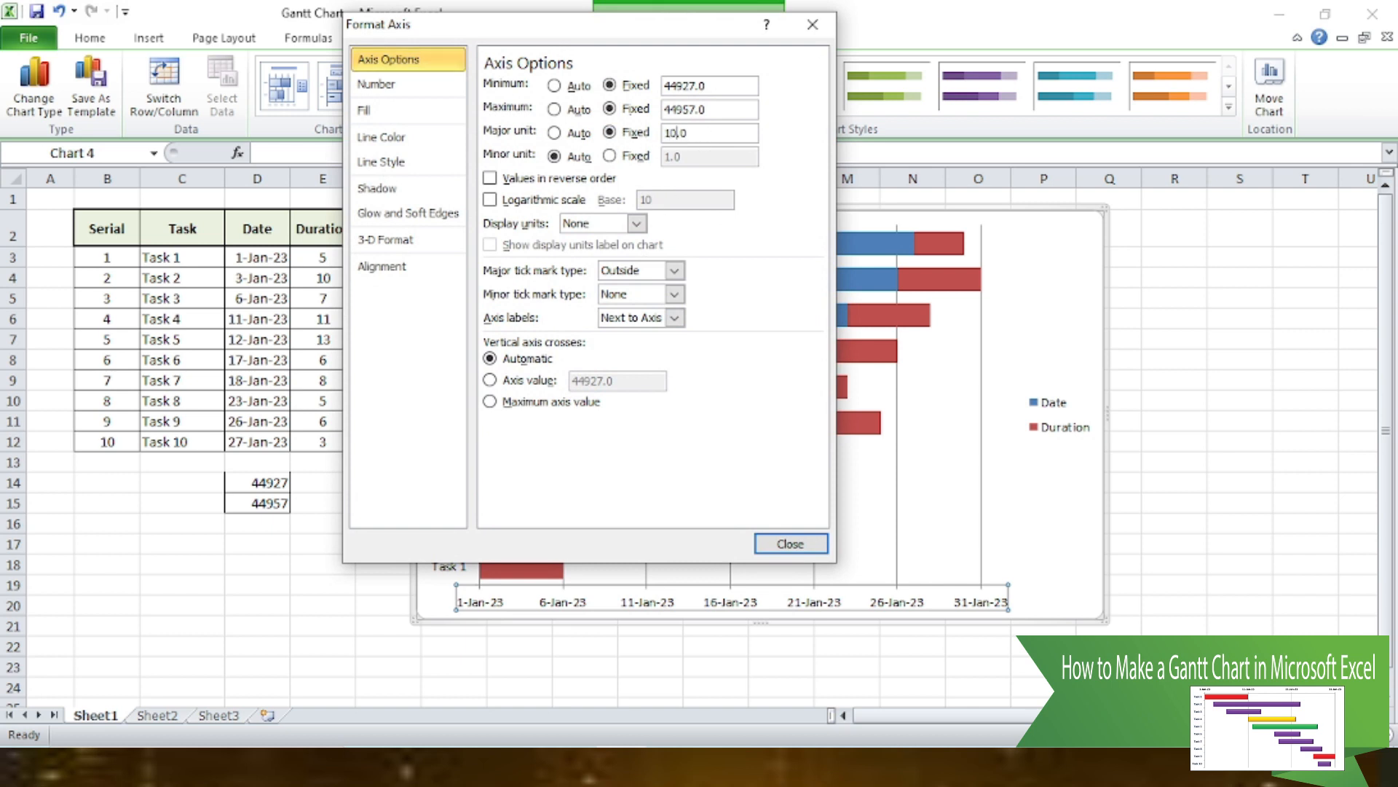
{"action": "left_click", "coordinate": [790, 543]}
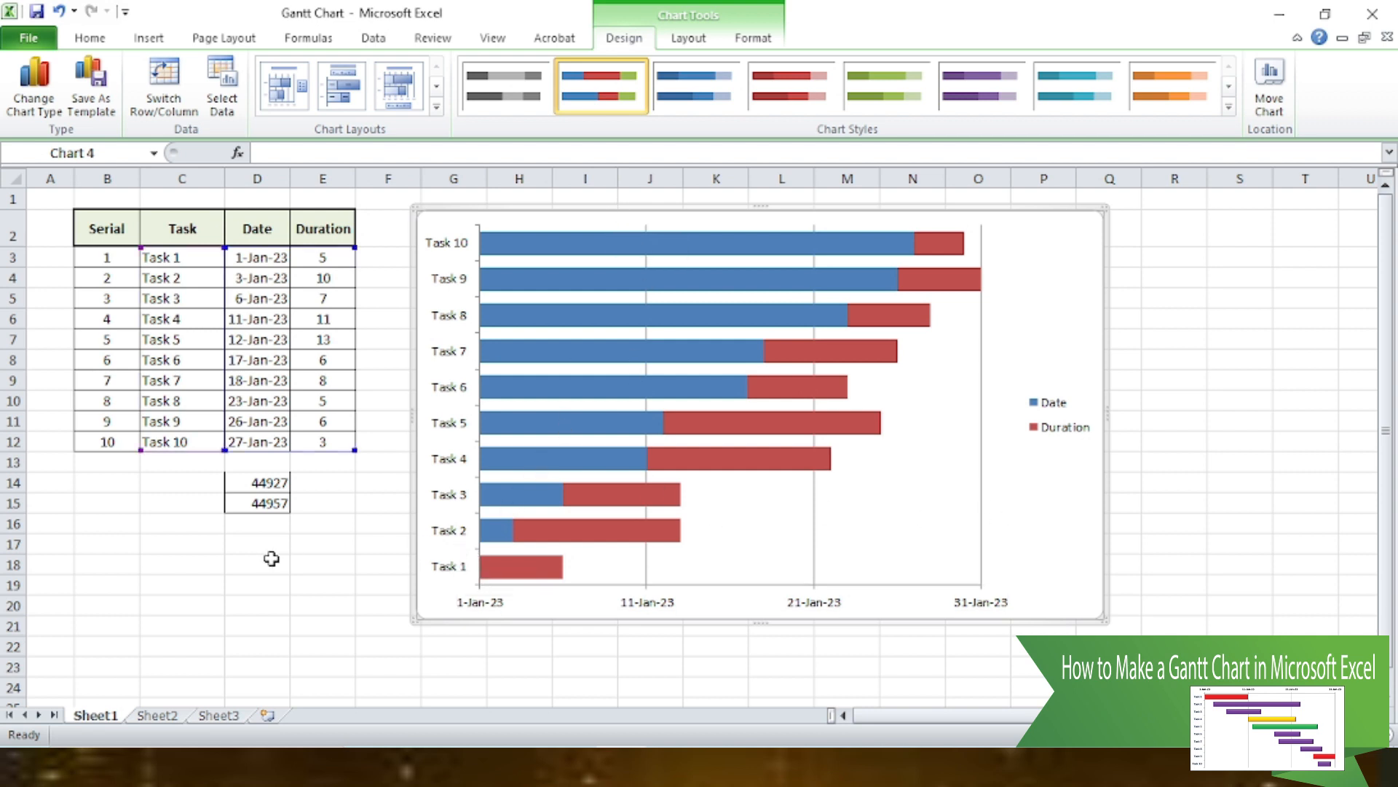
Clear the helper date numbers and their borders in D14:D15 by pasting blank cells D18:D20 over them.
{"action": "left_click_drag", "start_coordinate": [274, 559], "coordinate": [277, 606]}
{"action": "key", "text": "ctrl+c"}
{"action": "left_click", "coordinate": [281, 487]}
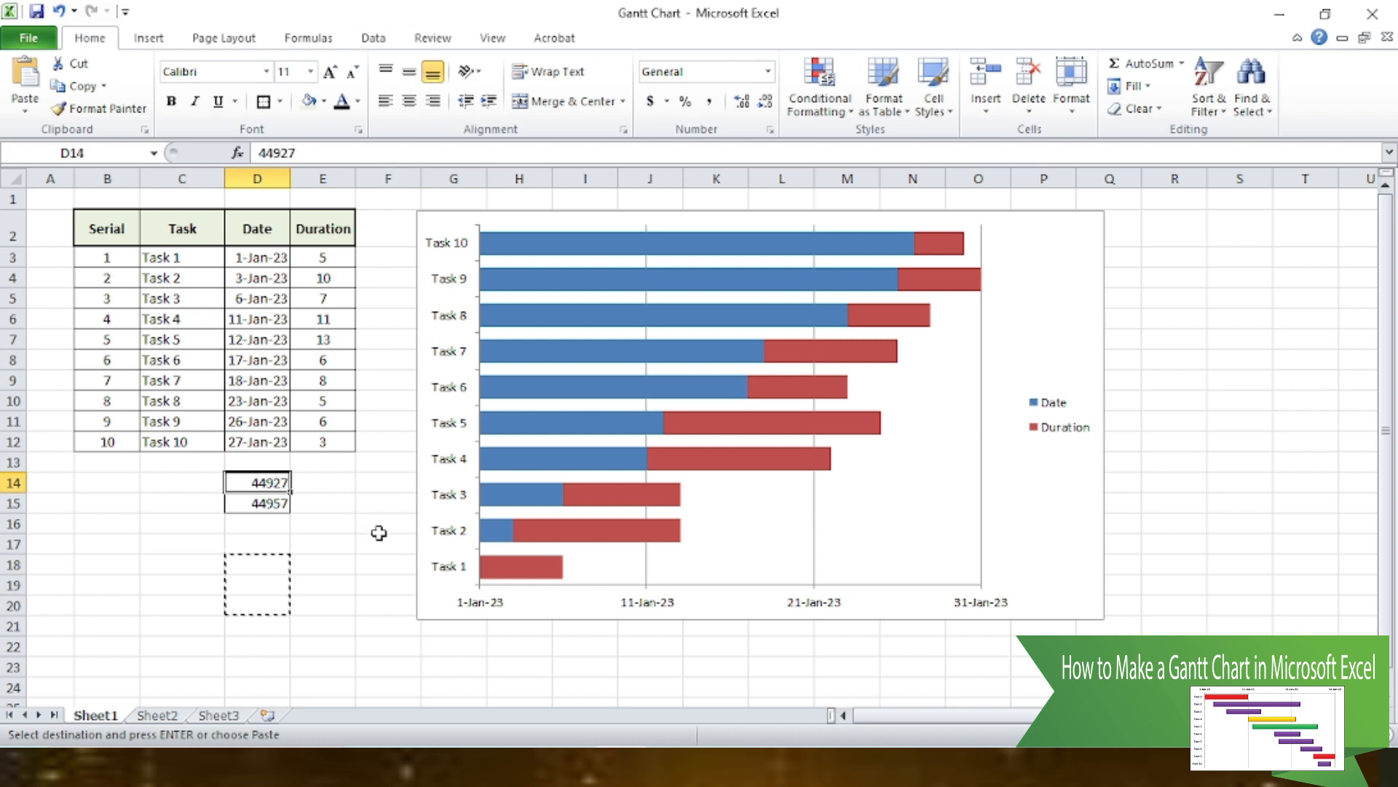
{"action": "key", "text": "ctrl+v"}
{"action": "left_click", "coordinate": [366, 552]}
{"action": "key", "text": "Escape"}
{"action": "left_click", "coordinate": [364, 502]}
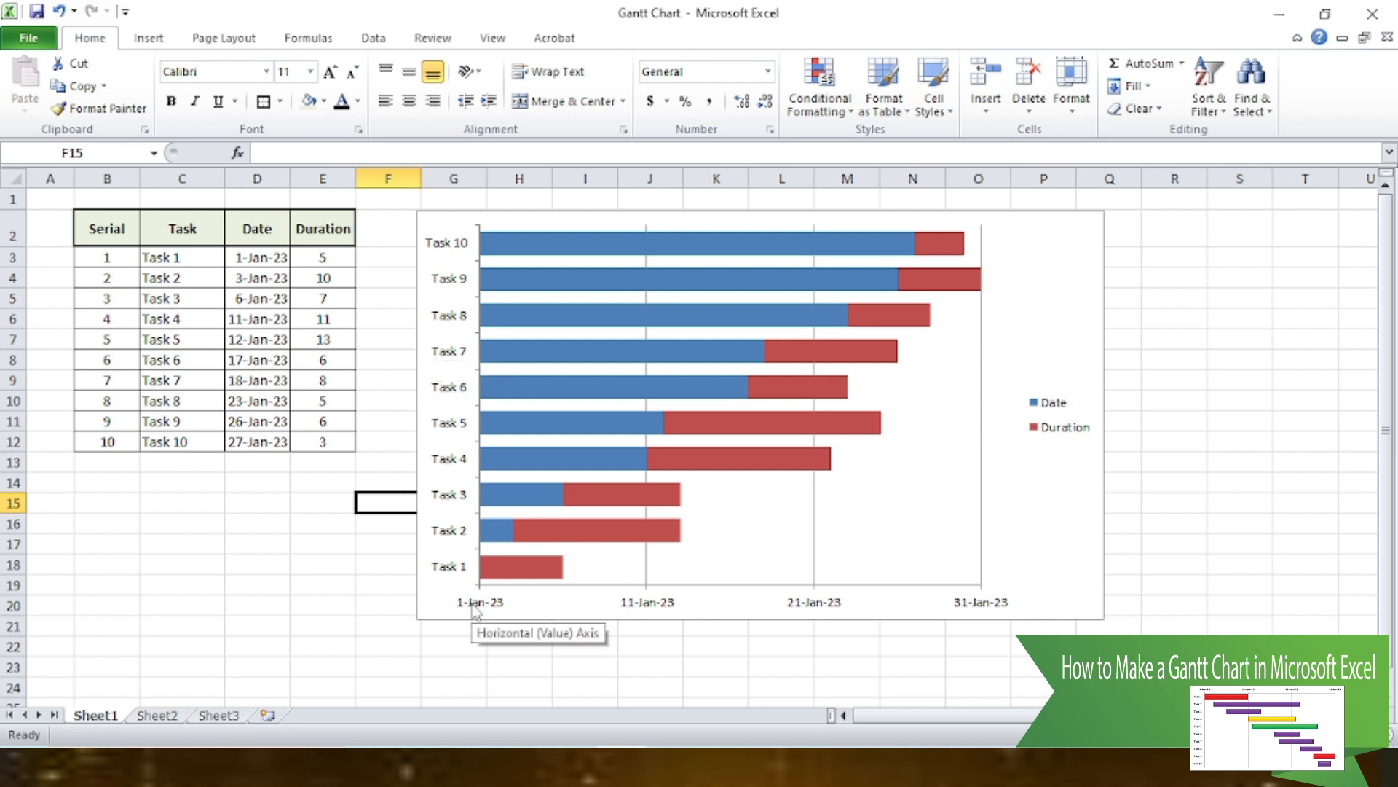
Put the chart's task axis categories in reverse order so that Task 1 comes first.
{"action": "double_click", "coordinate": [462, 541]}
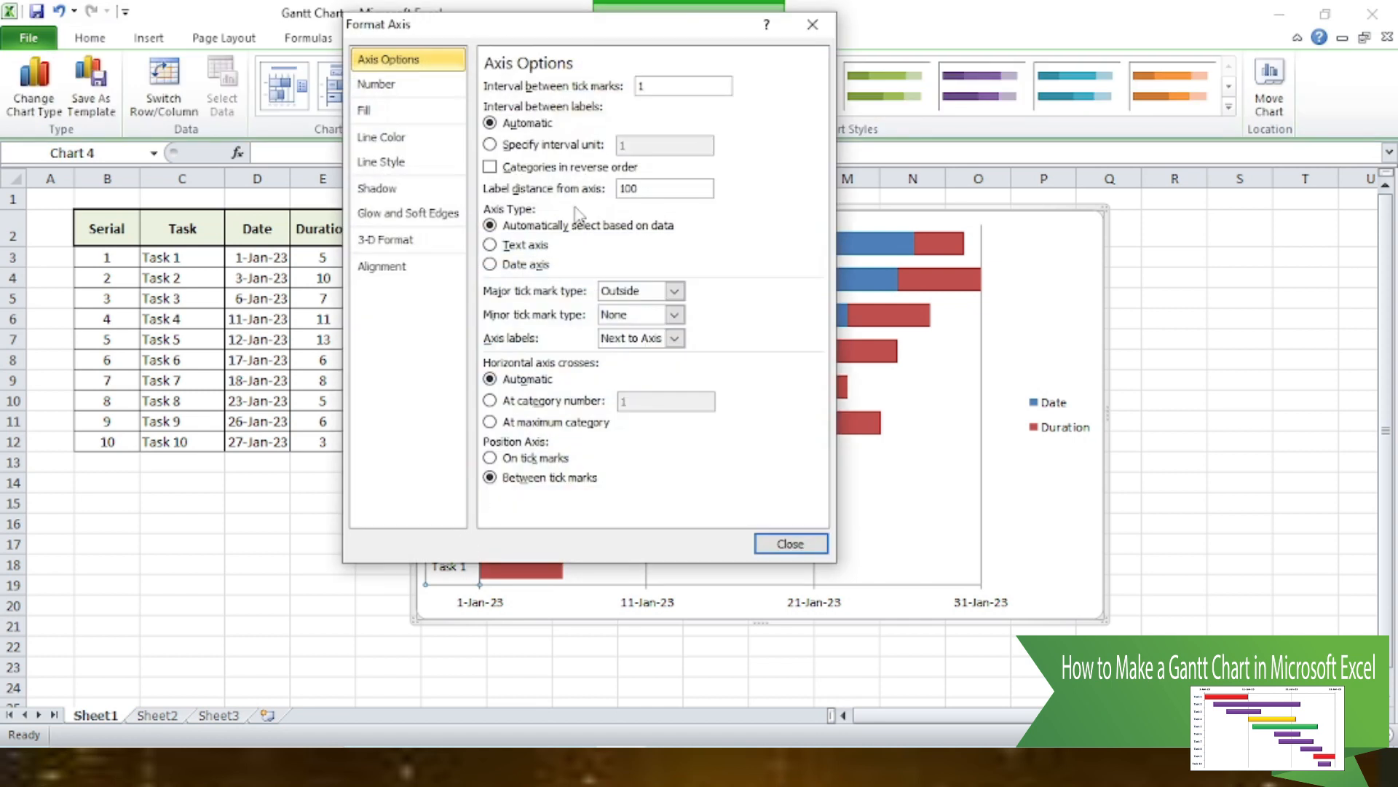
{"action": "left_click_drag", "start_coordinate": [604, 31], "coordinate": [203, 115]}
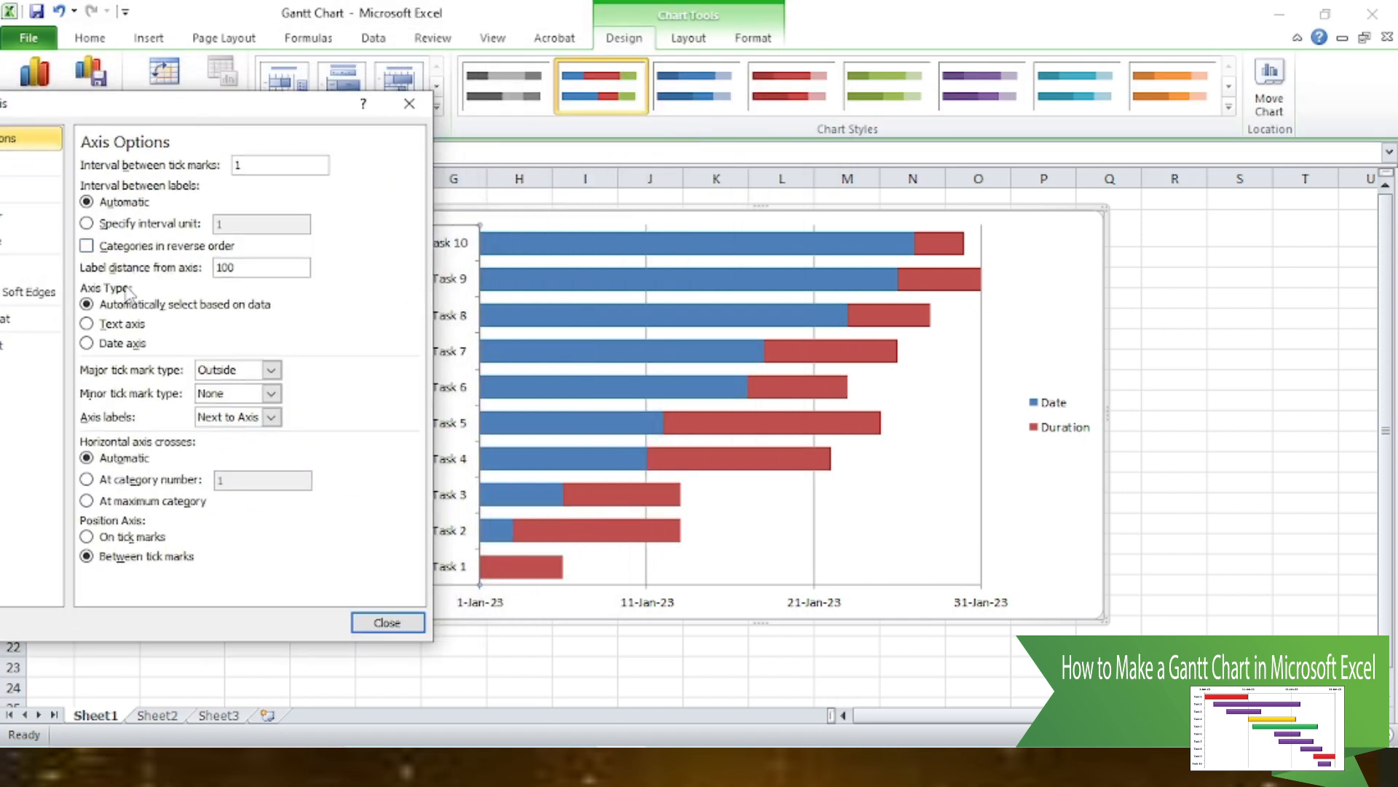
{"action": "left_click", "coordinate": [135, 252]}
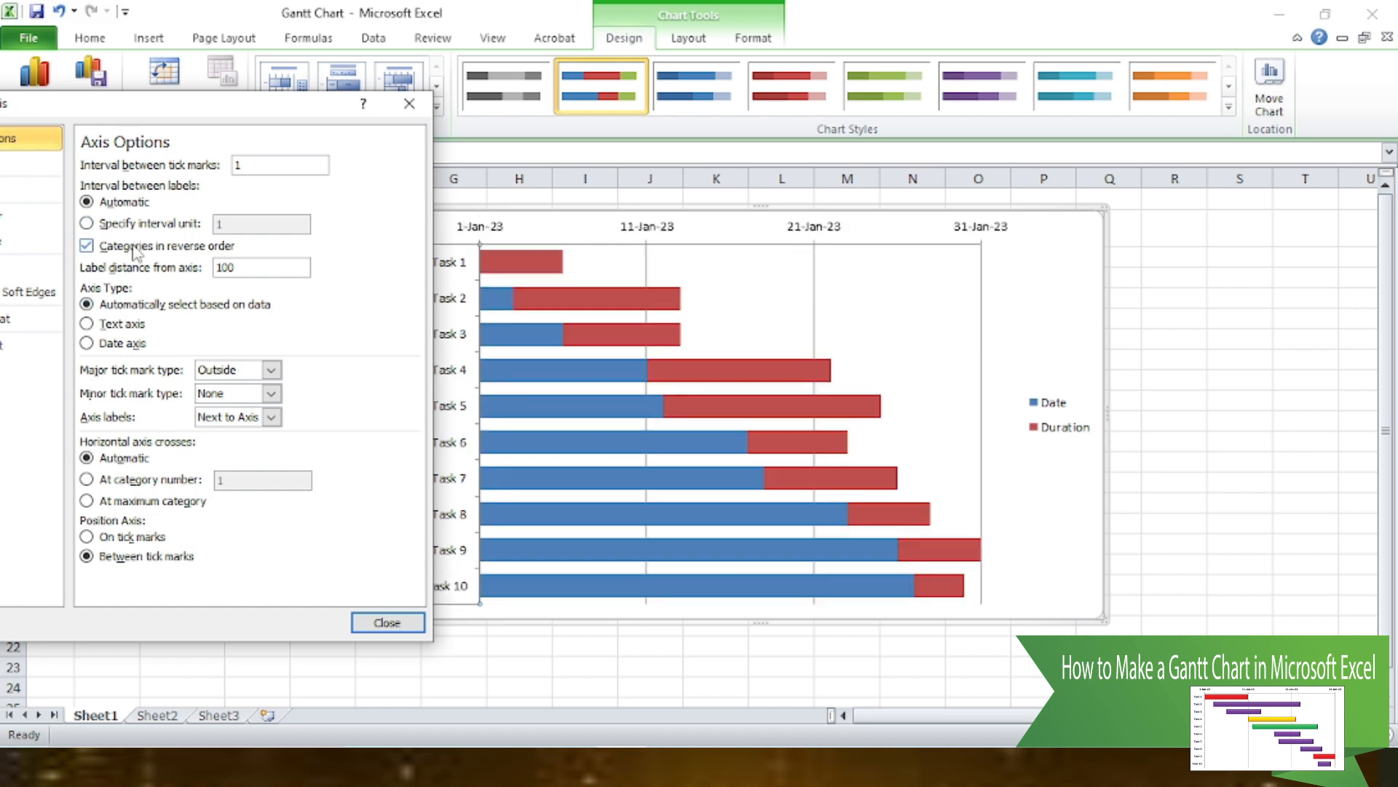
{"action": "left_click", "coordinate": [380, 623]}
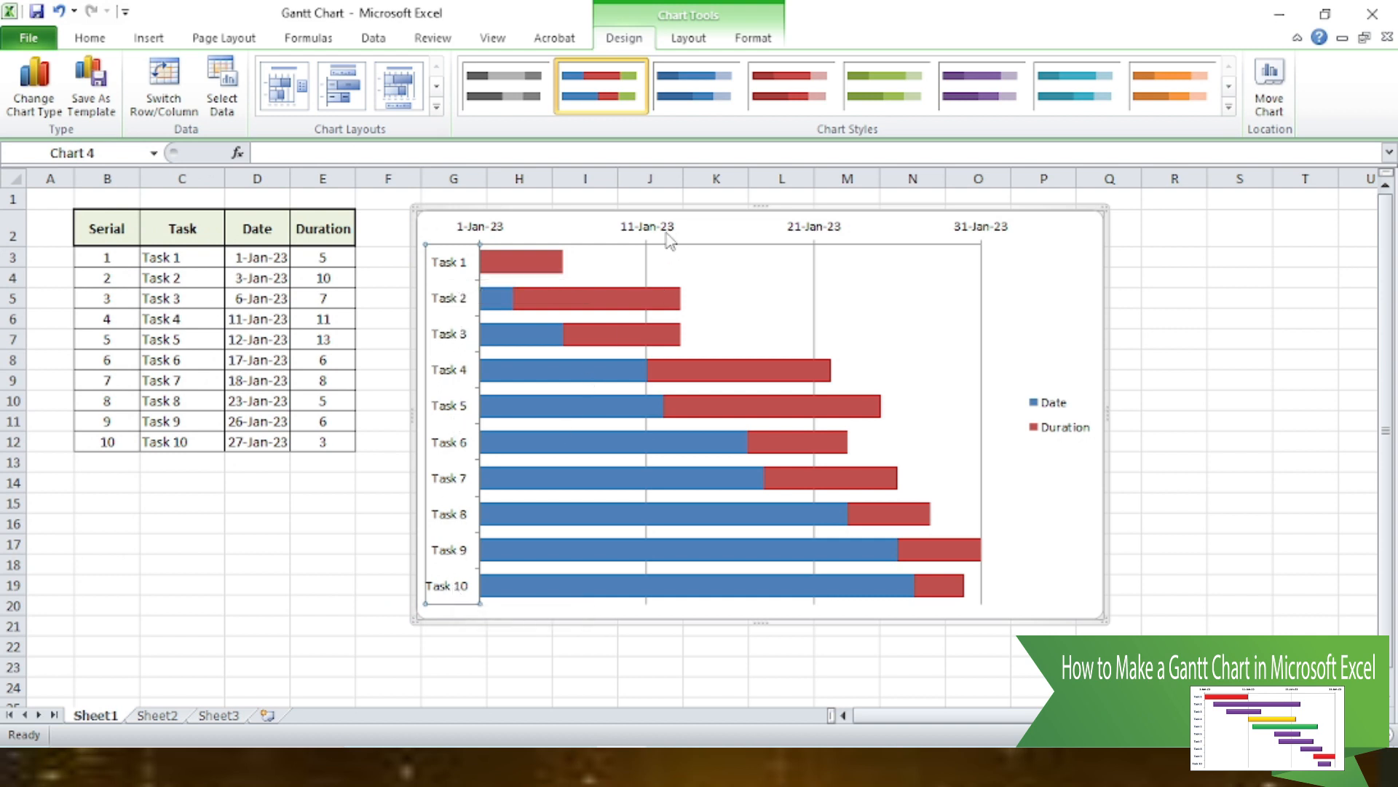
Set the axis labels of the chart's date axis to Low.
{"action": "left_click", "coordinate": [665, 231]}
{"action": "double_click", "coordinate": [665, 230]}
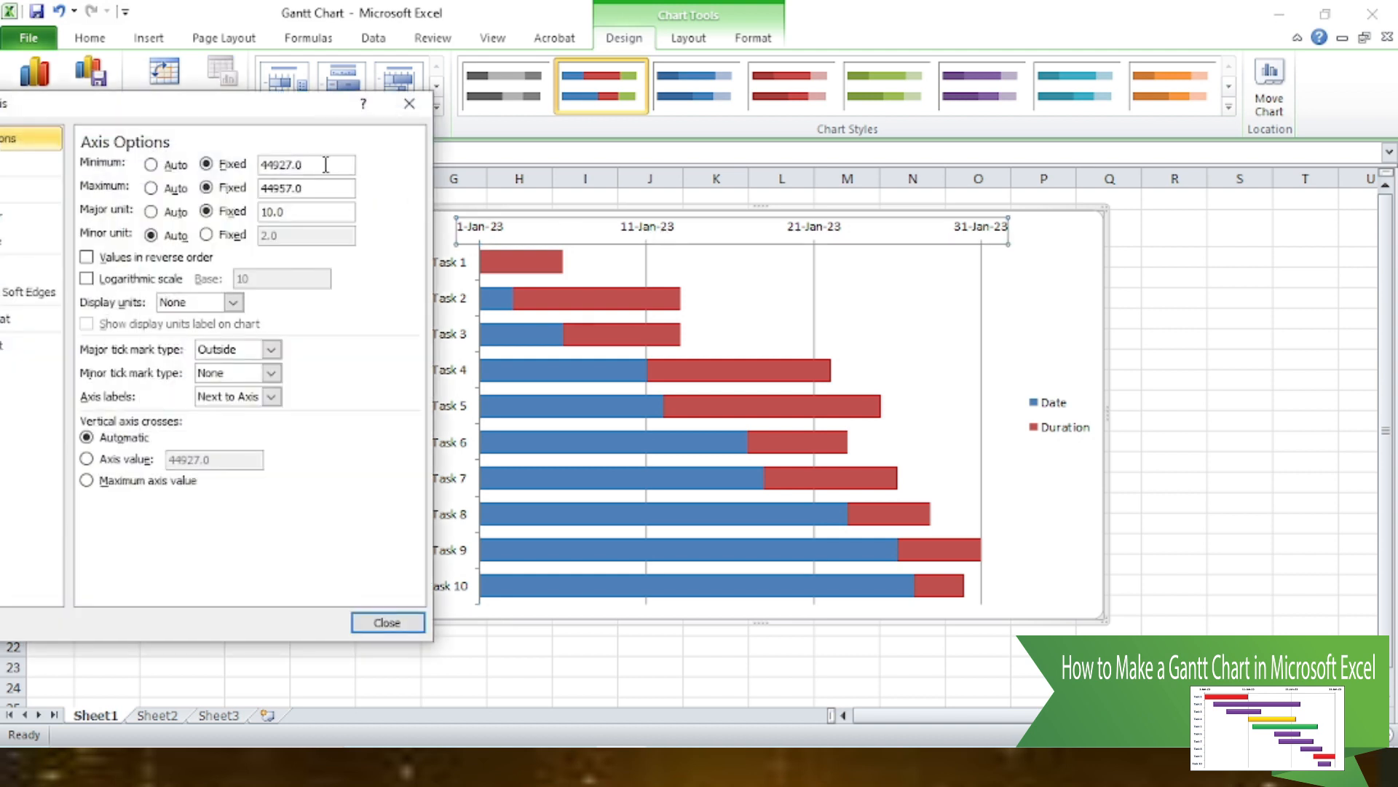
{"action": "left_click_drag", "start_coordinate": [316, 115], "coordinate": [268, 115]}
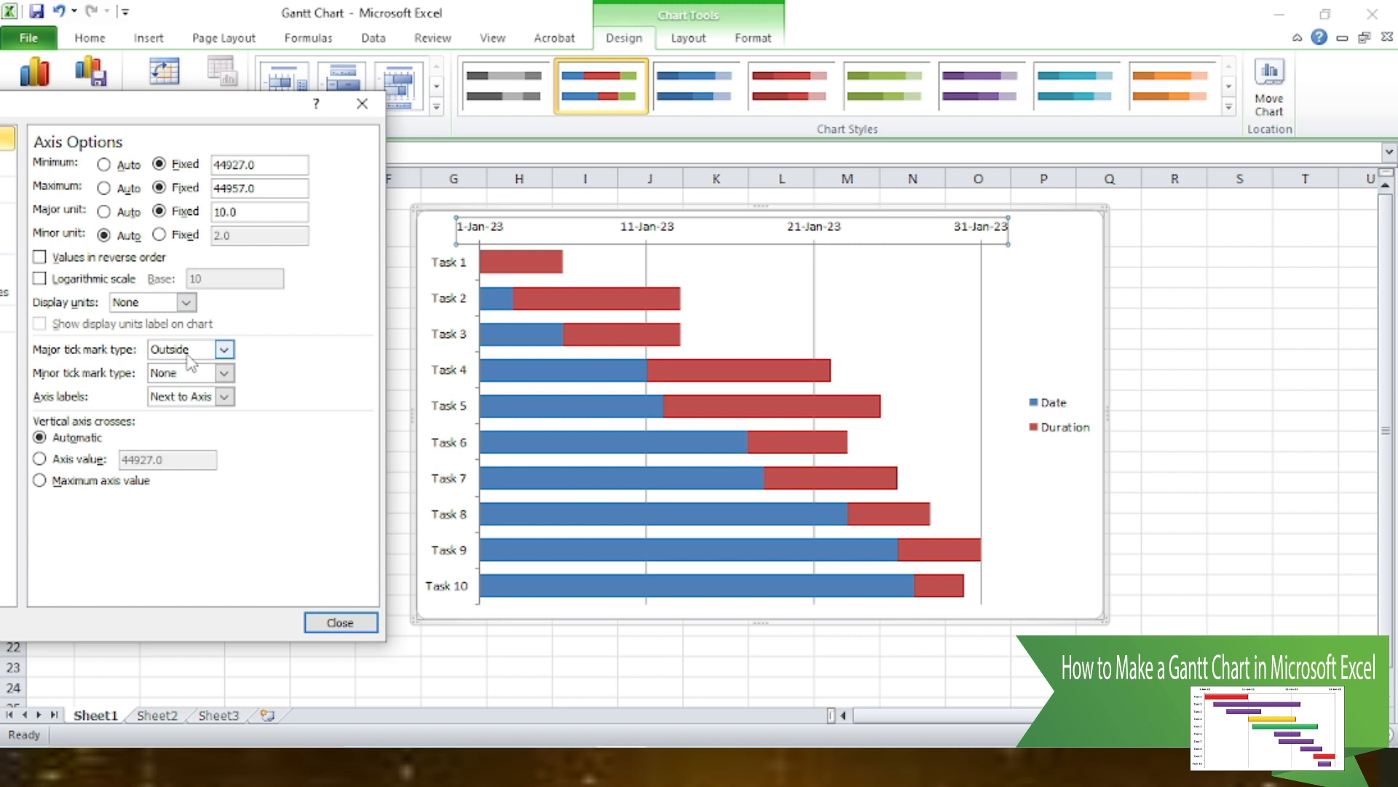
{"action": "left_click", "coordinate": [191, 396]}
{"action": "left_click", "coordinate": [182, 452]}
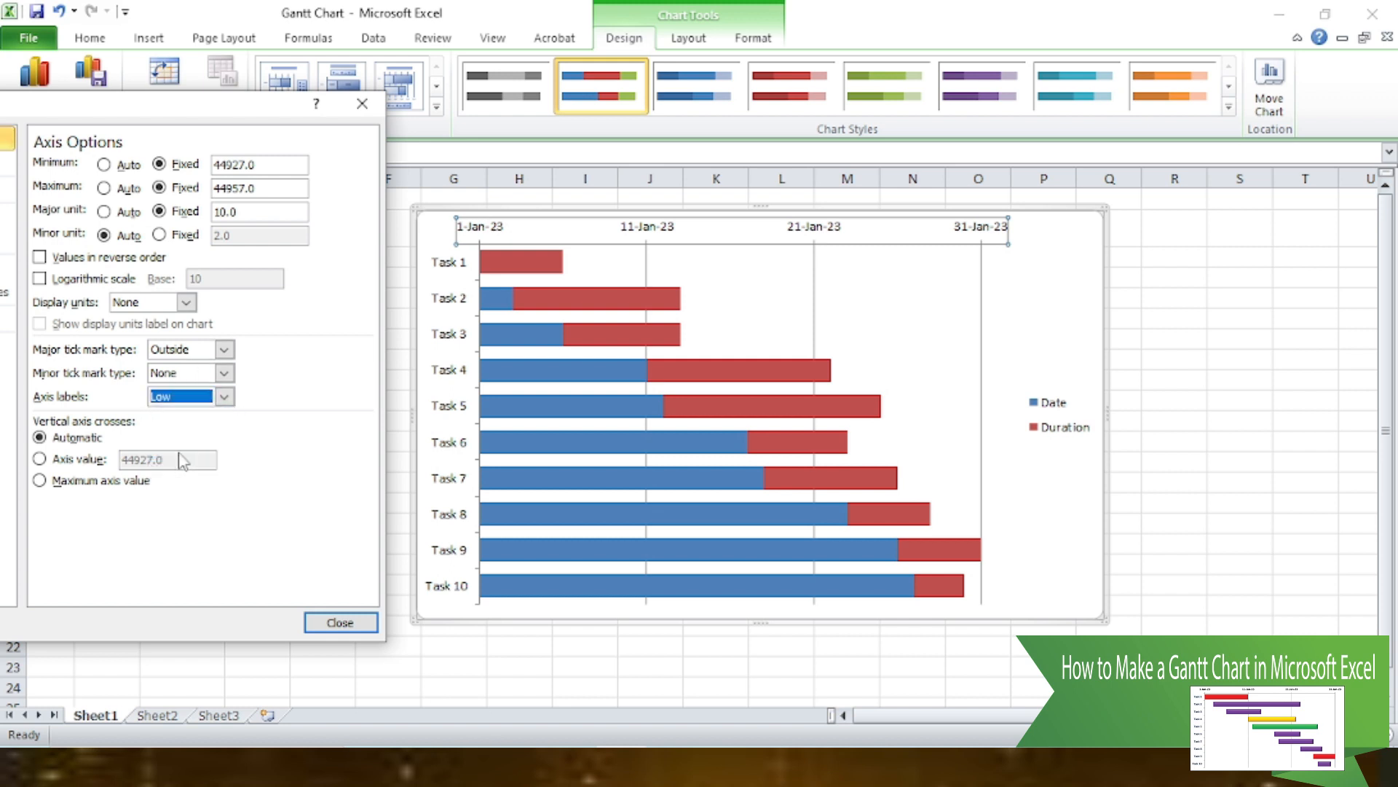
{"action": "left_click", "coordinate": [339, 622]}
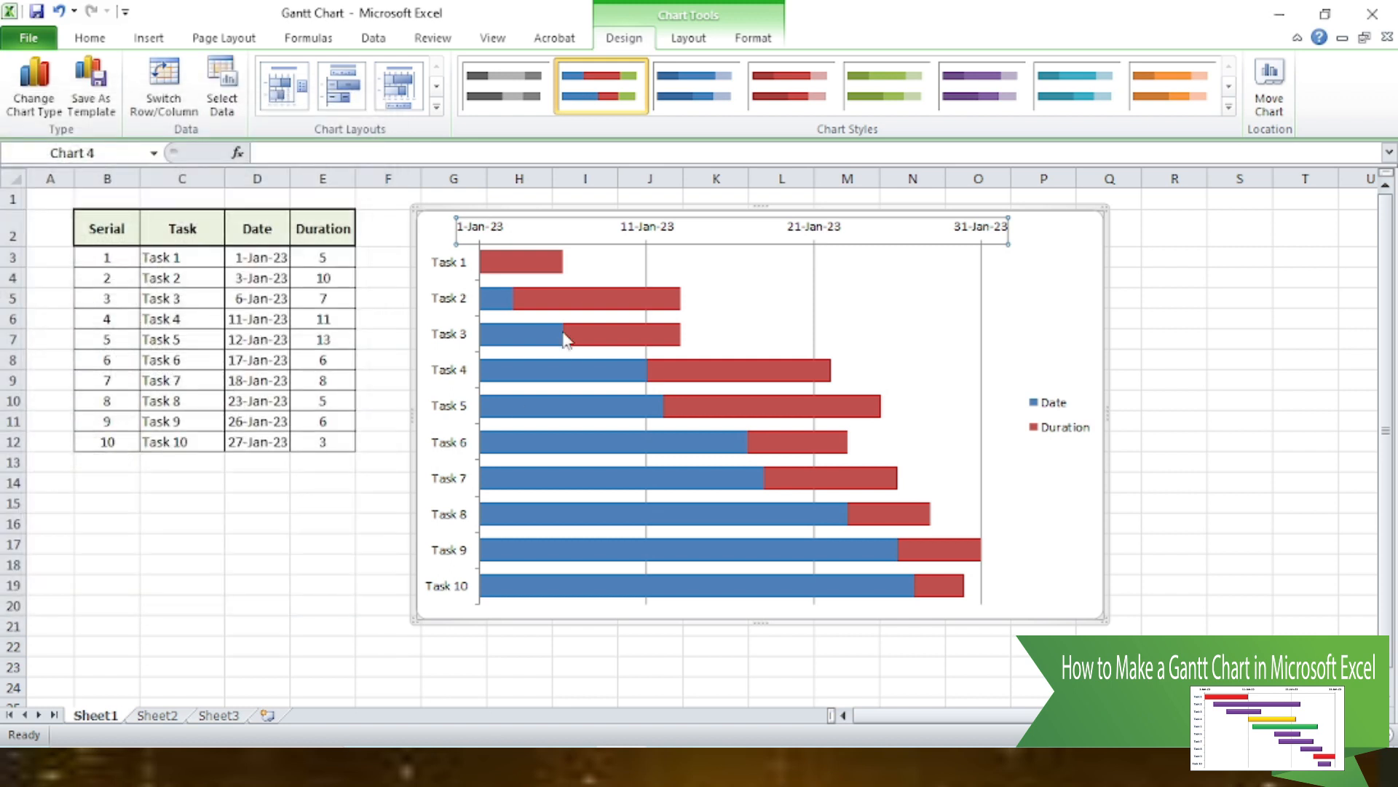
Try the High label position for the date axis and return it to Low.
{"action": "double_click", "coordinate": [563, 231]}
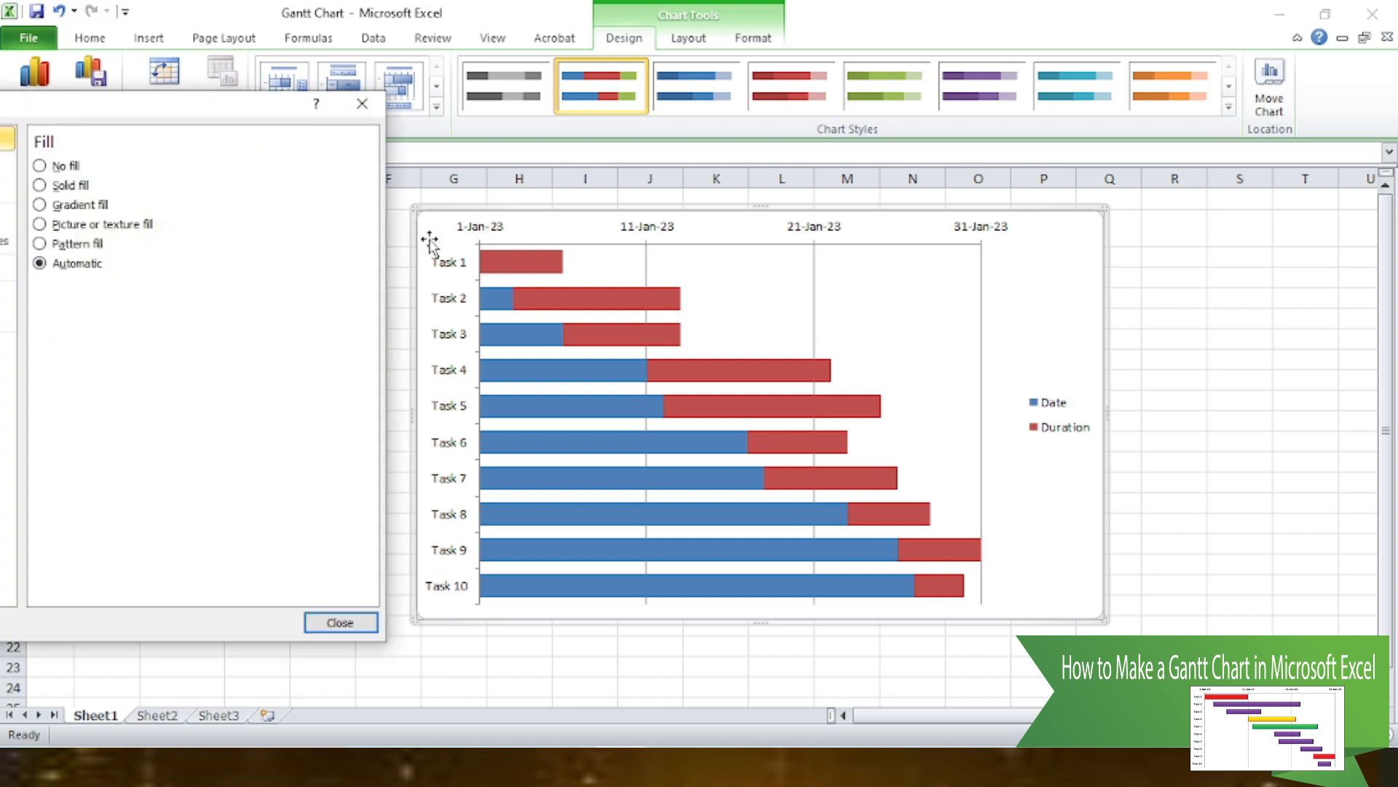
{"action": "key", "text": "Escape"}
{"action": "left_click", "coordinate": [651, 230]}
{"action": "double_click", "coordinate": [550, 231]}
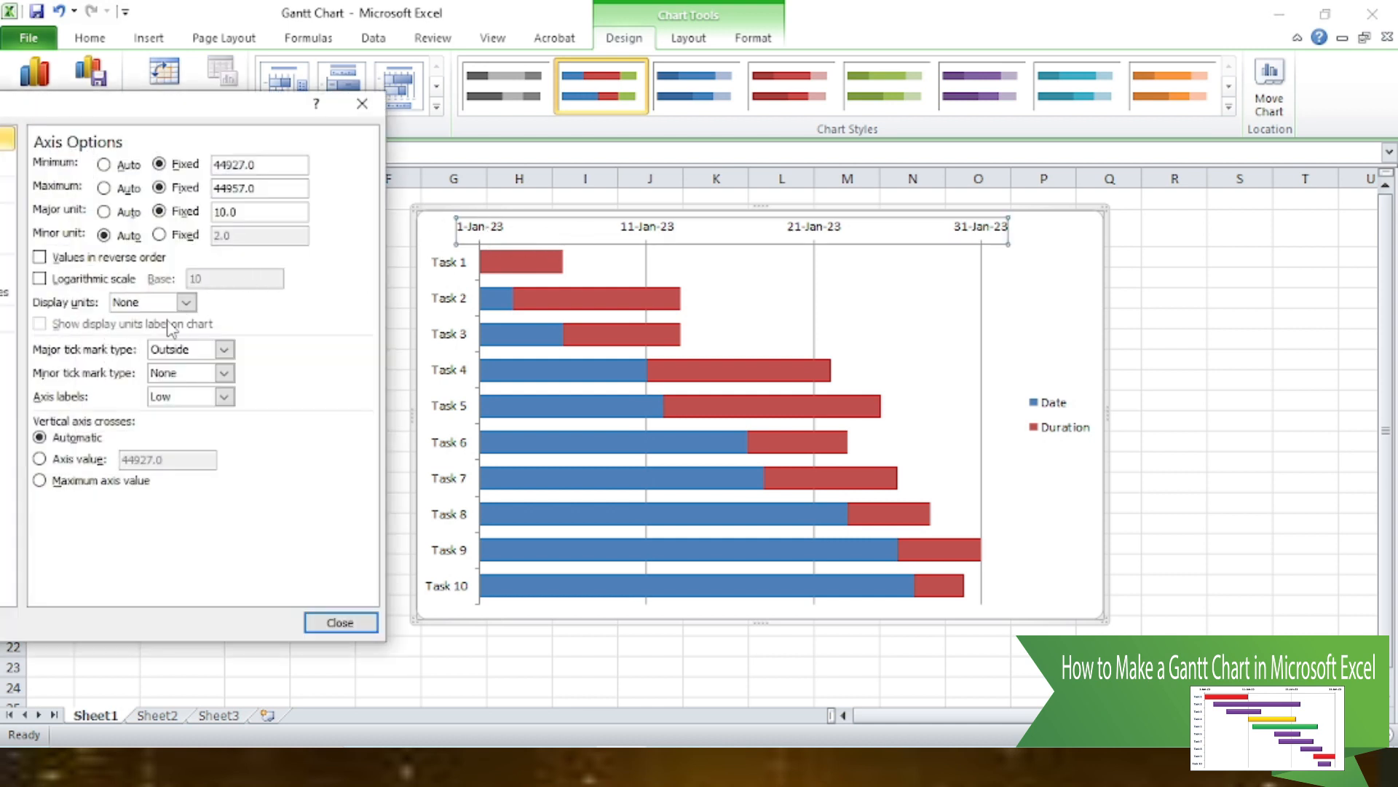
{"action": "left_click", "coordinate": [175, 406]}
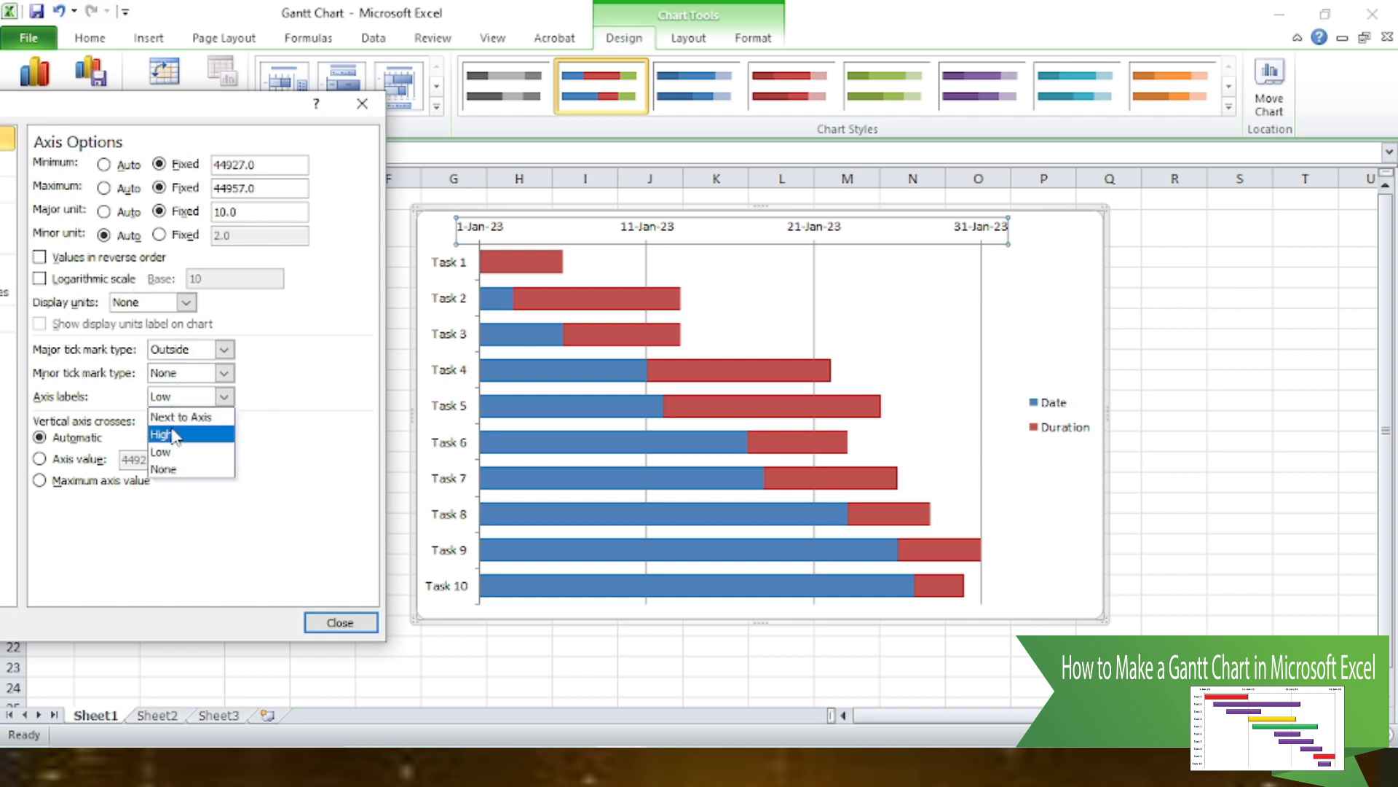
{"action": "left_click", "coordinate": [175, 432]}
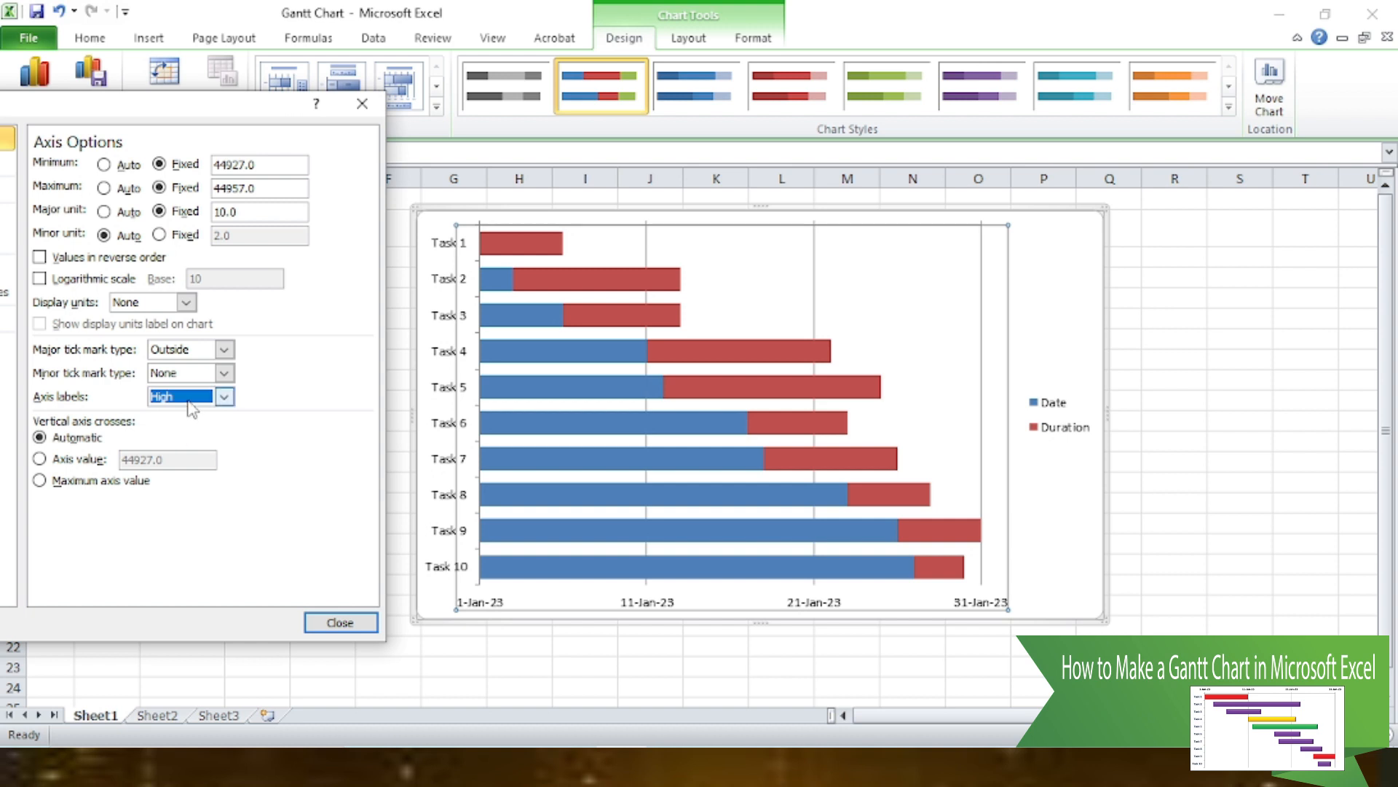
{"action": "left_click", "coordinate": [191, 407]}
{"action": "left_click", "coordinate": [187, 450]}
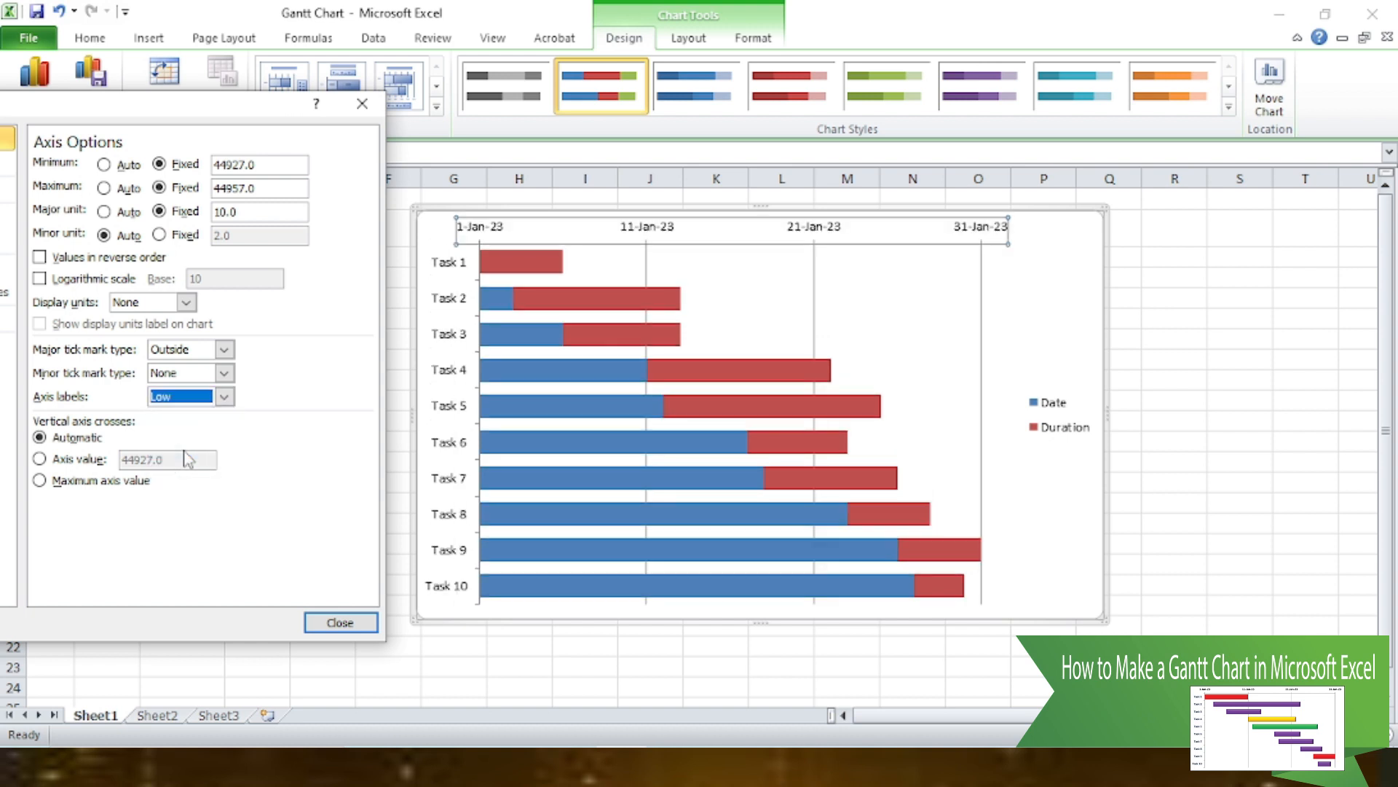
{"action": "left_click", "coordinate": [340, 623]}
{"action": "left_click", "coordinate": [797, 670]}
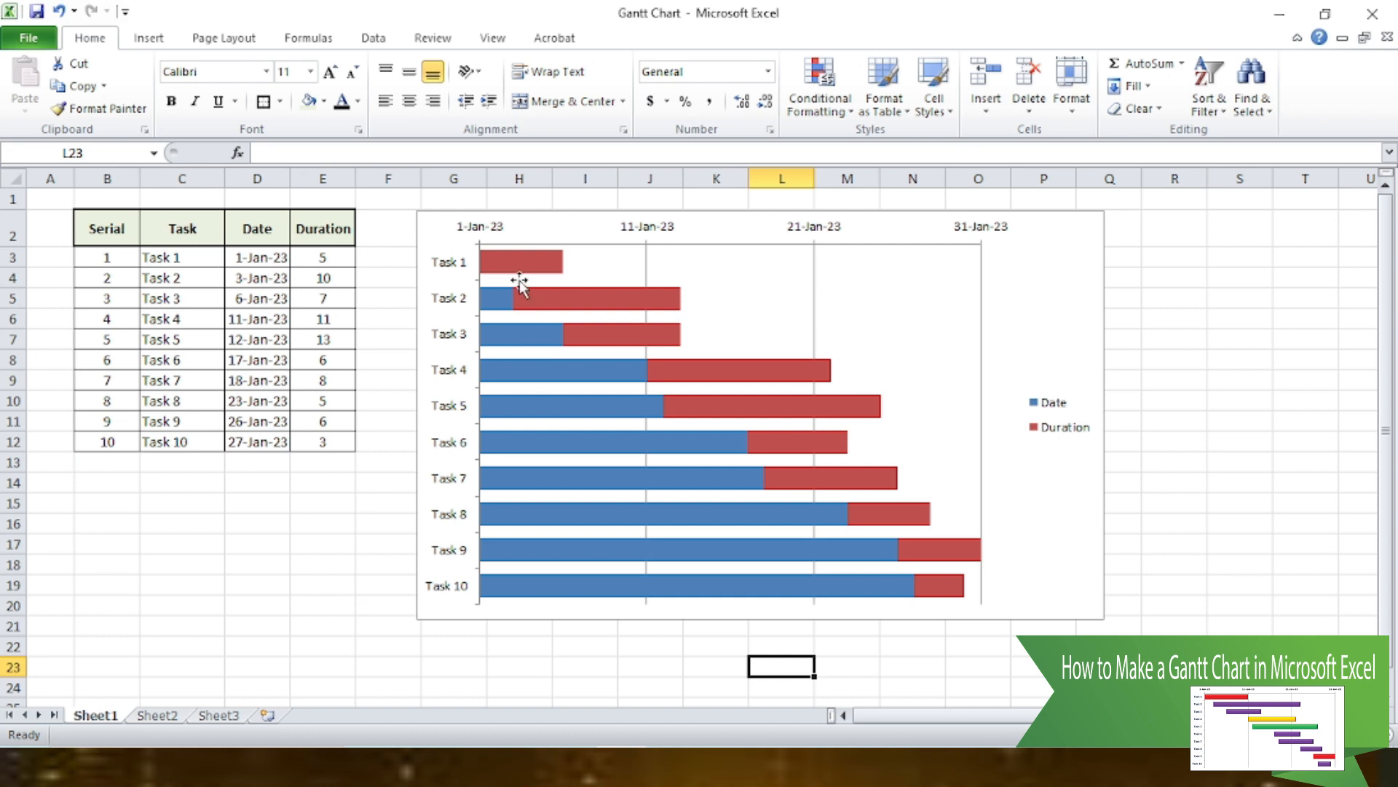
{"action": "double_click", "coordinate": [513, 369]}
{"action": "key", "text": "Escape"}
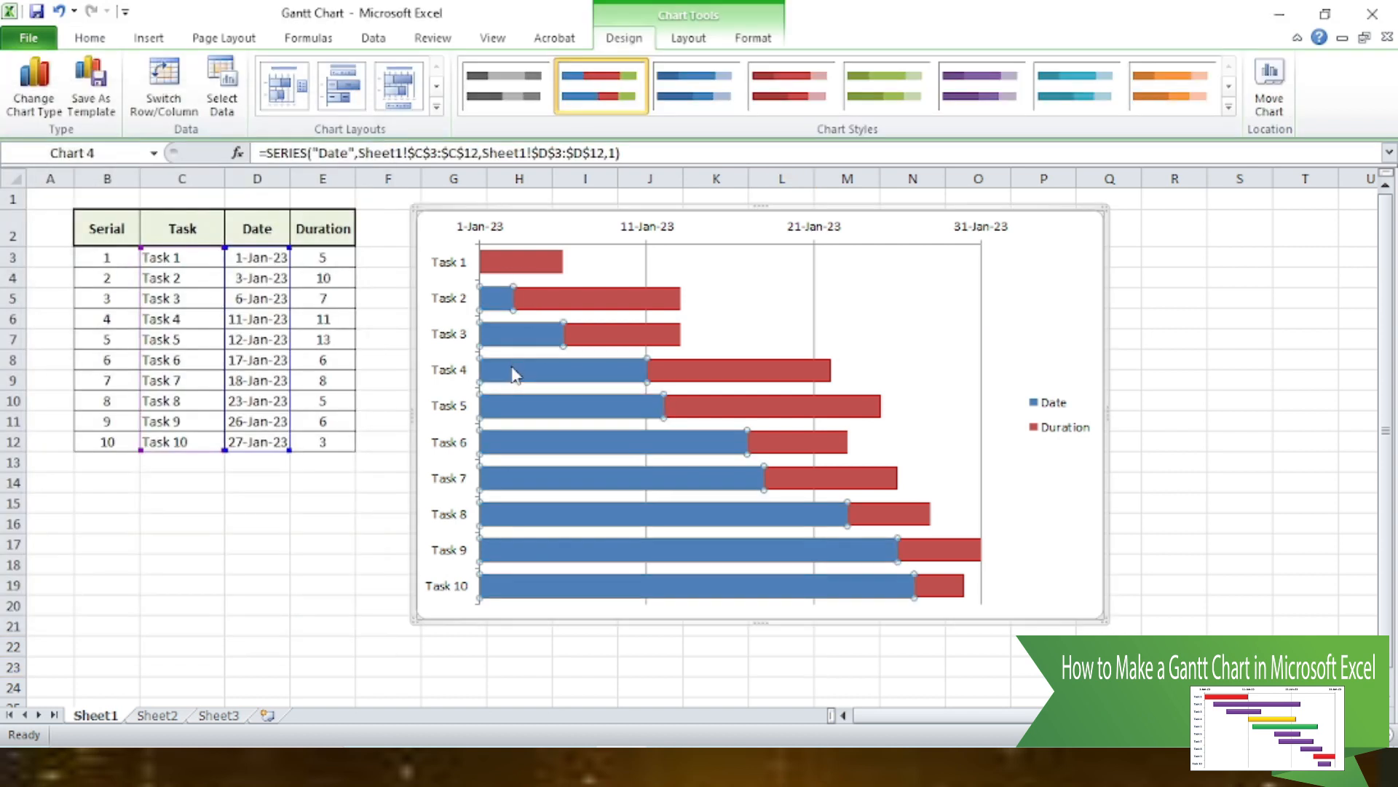
{"action": "right_click", "coordinate": [514, 372]}
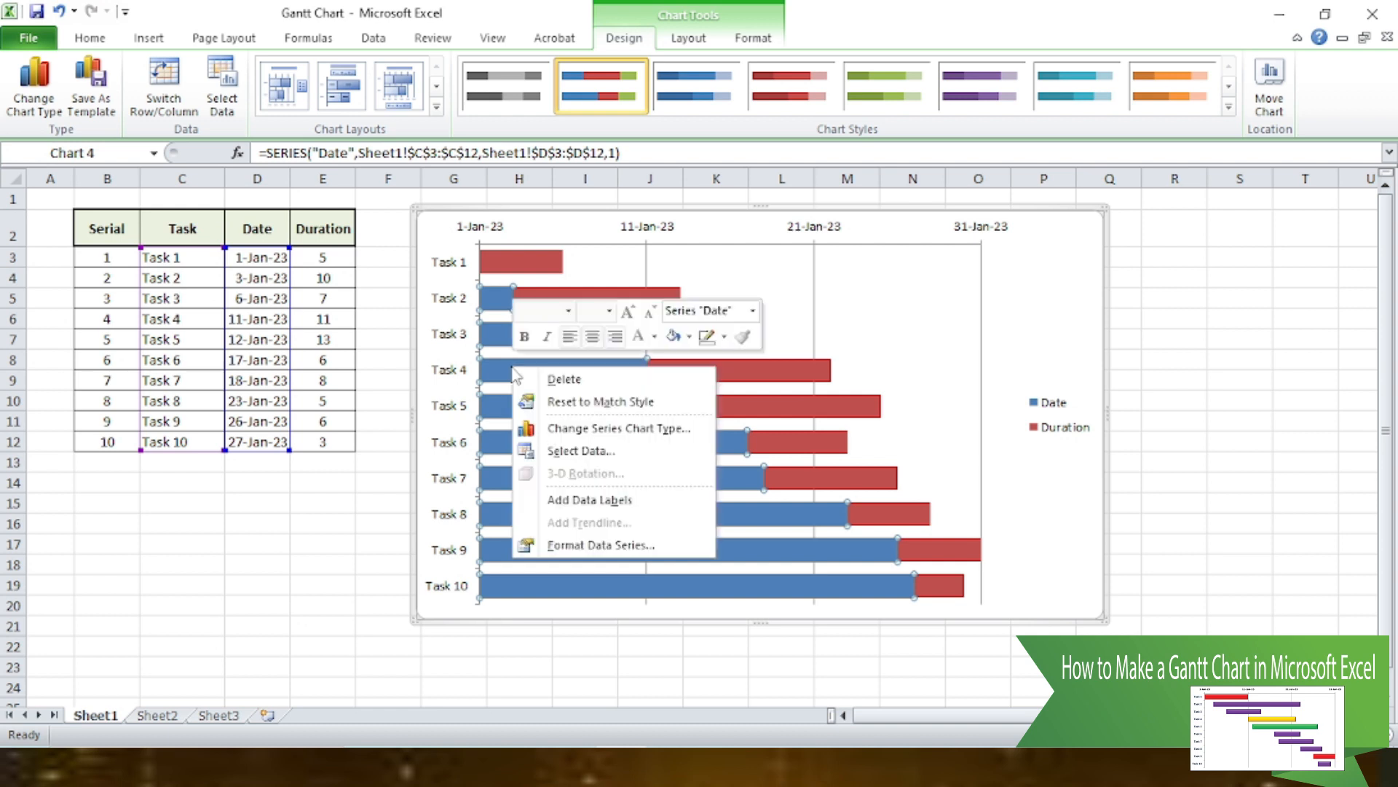
{"action": "left_click", "coordinate": [689, 336]}
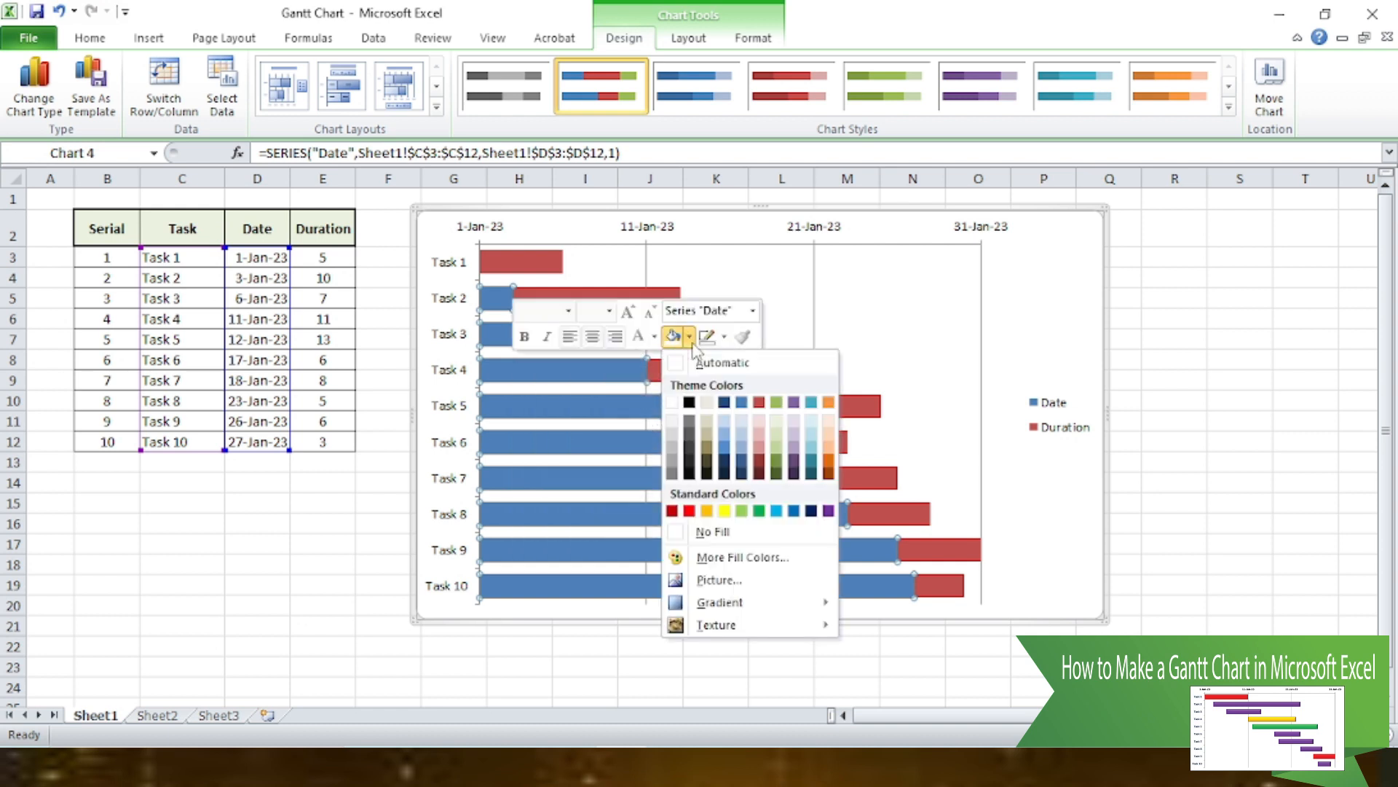
{"action": "left_click", "coordinate": [958, 303]}
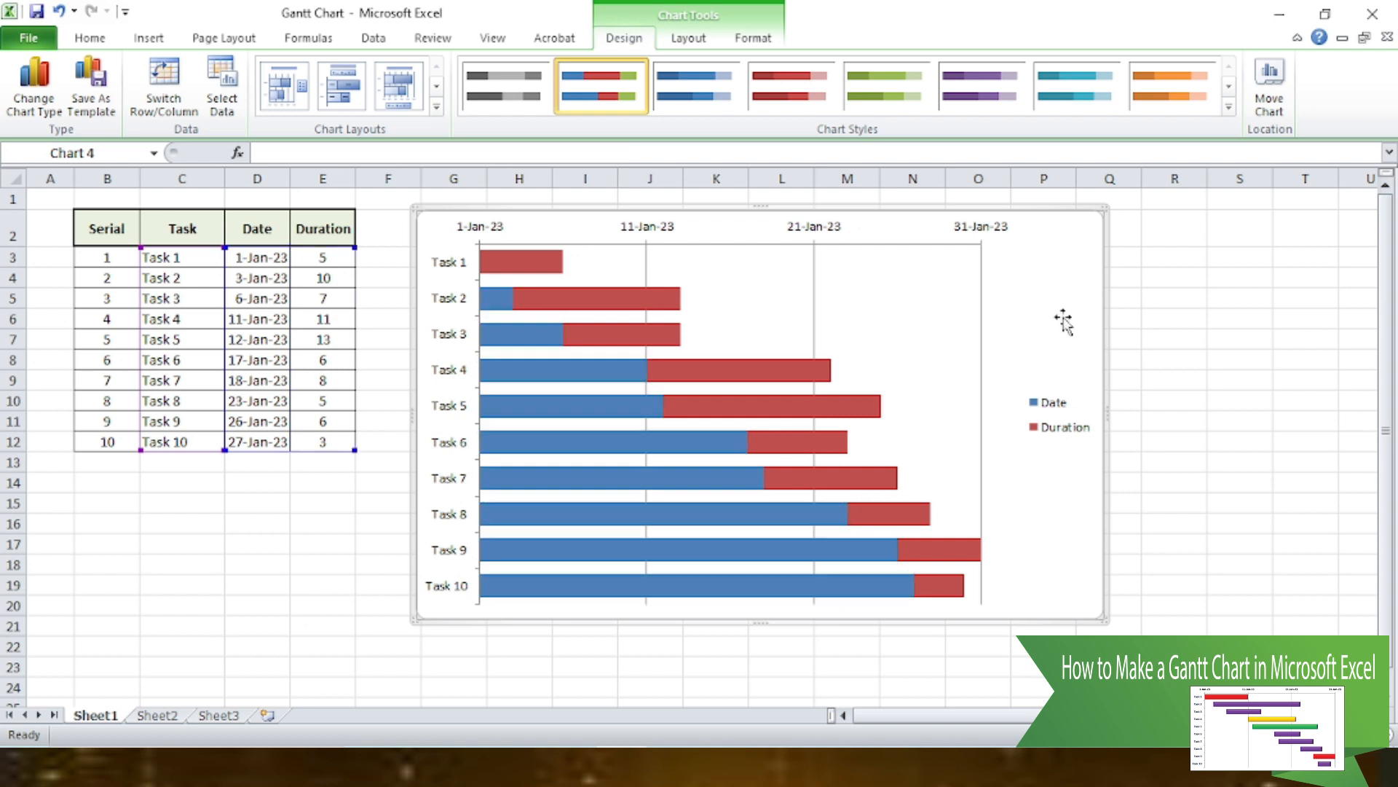
Apply No Fill to the Date series so only the Duration bars show in the chart.
{"action": "left_click", "coordinate": [597, 585]}
{"action": "right_click", "coordinate": [598, 585]}
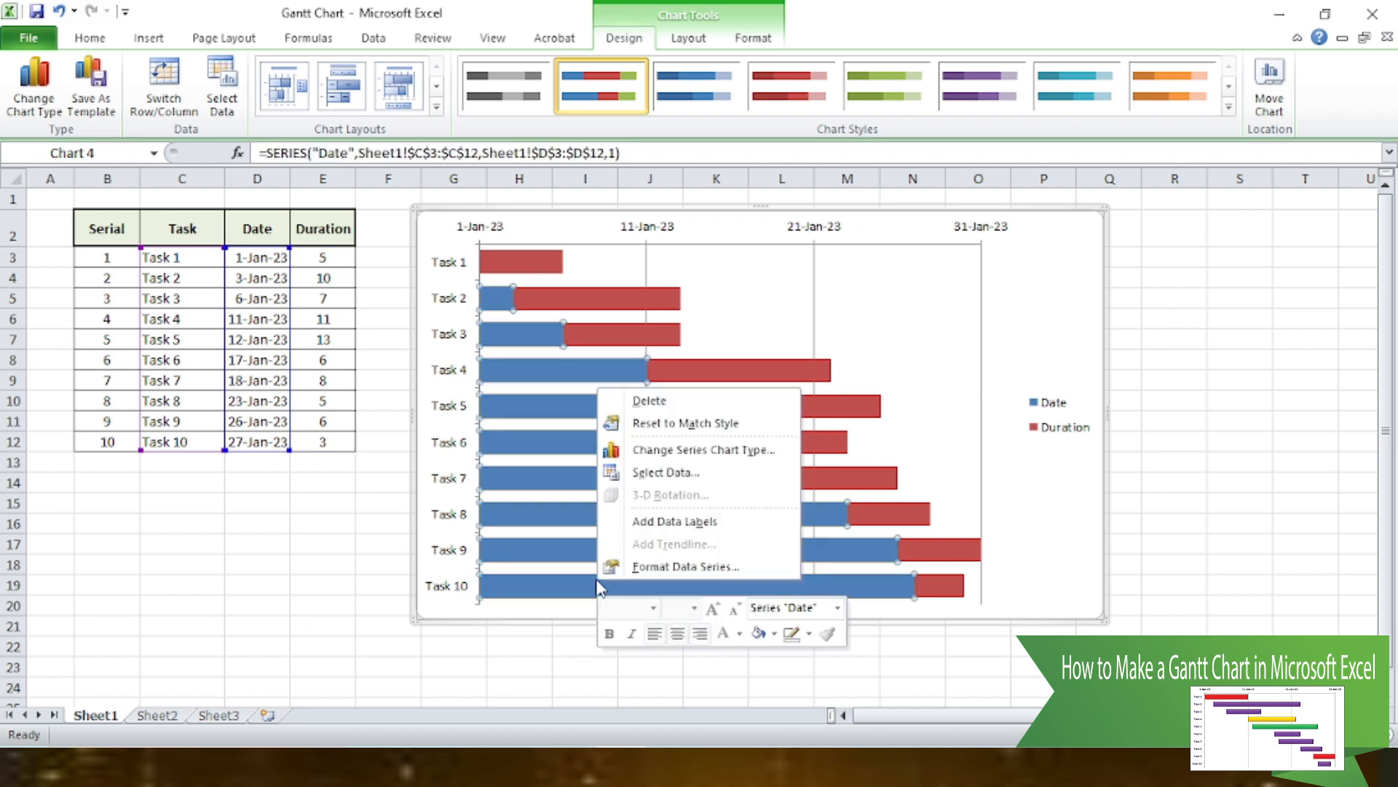
{"action": "left_click", "coordinate": [776, 633]}
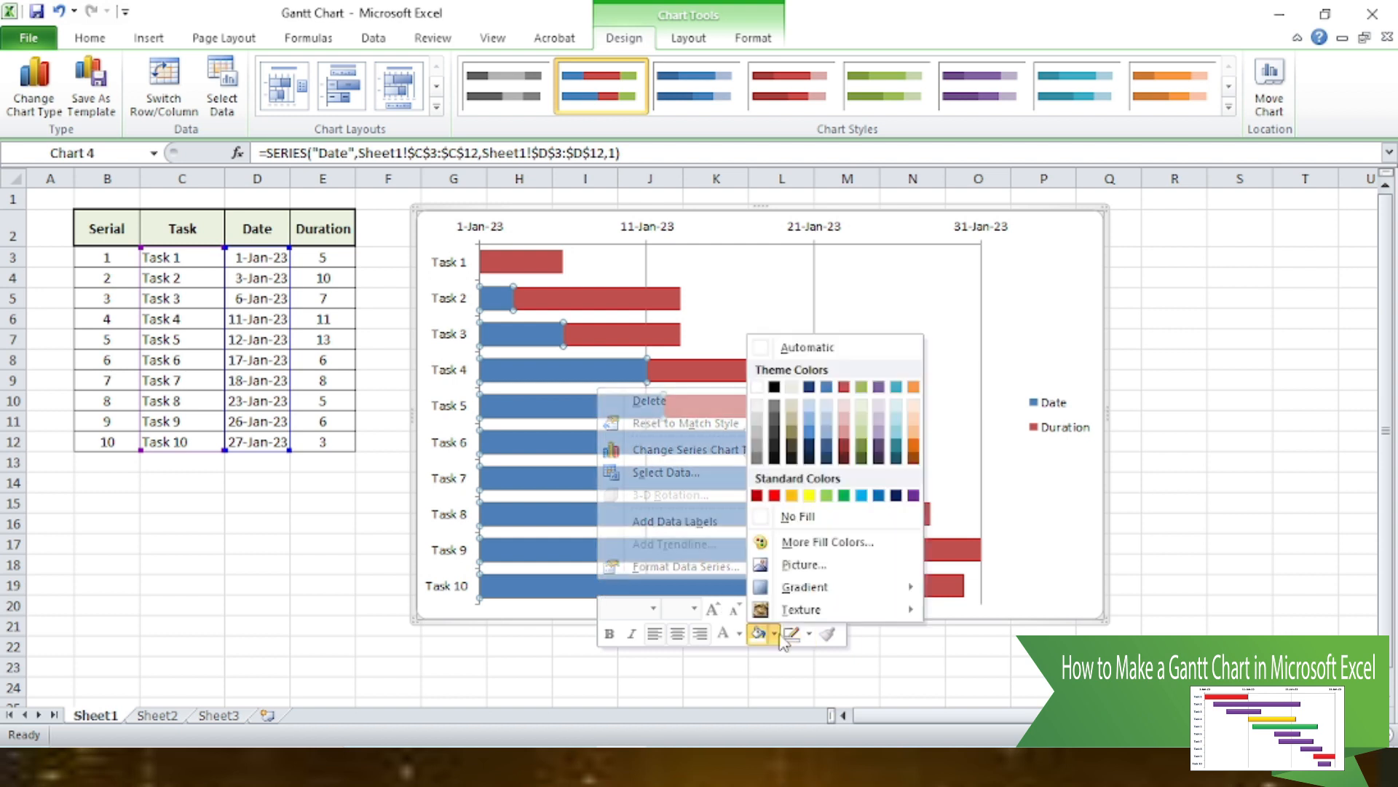
{"action": "left_click", "coordinate": [800, 517]}
{"action": "left_click", "coordinate": [703, 210]}
{"action": "left_click", "coordinate": [313, 523]}
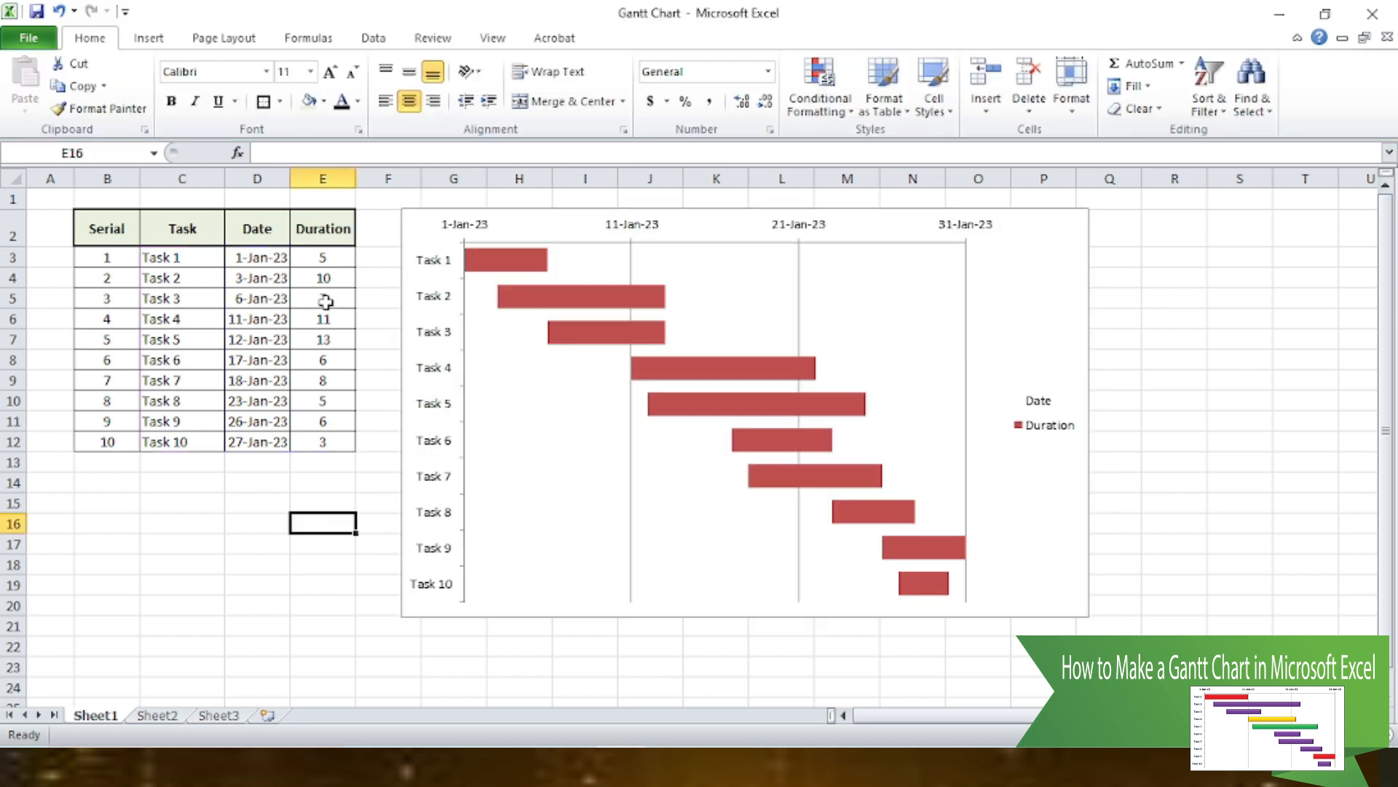
Change the durations of Tasks 1, 2, 3 and 5 in the table to 10, 20, 8 and 20.
{"action": "left_click", "coordinate": [325, 257]}
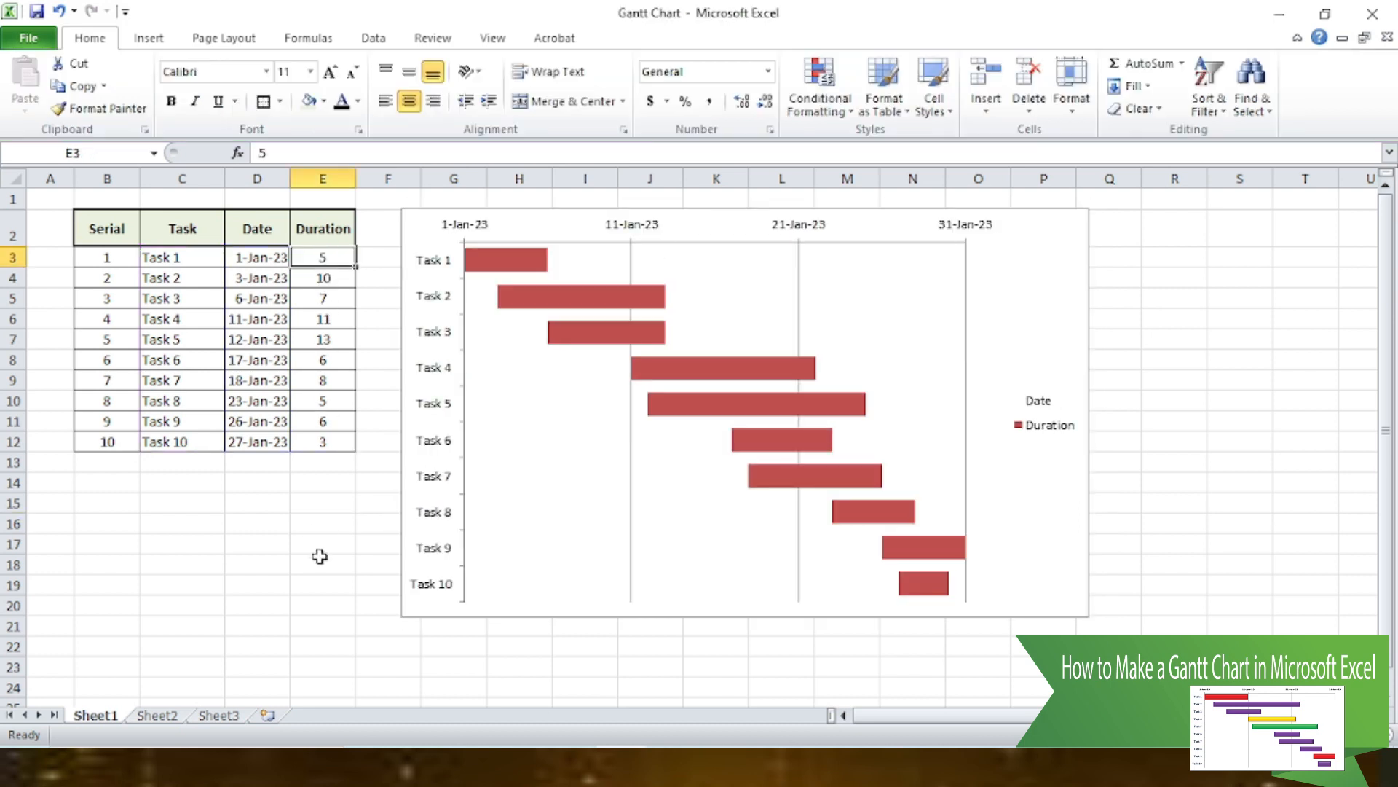
{"action": "type", "text": "10"}
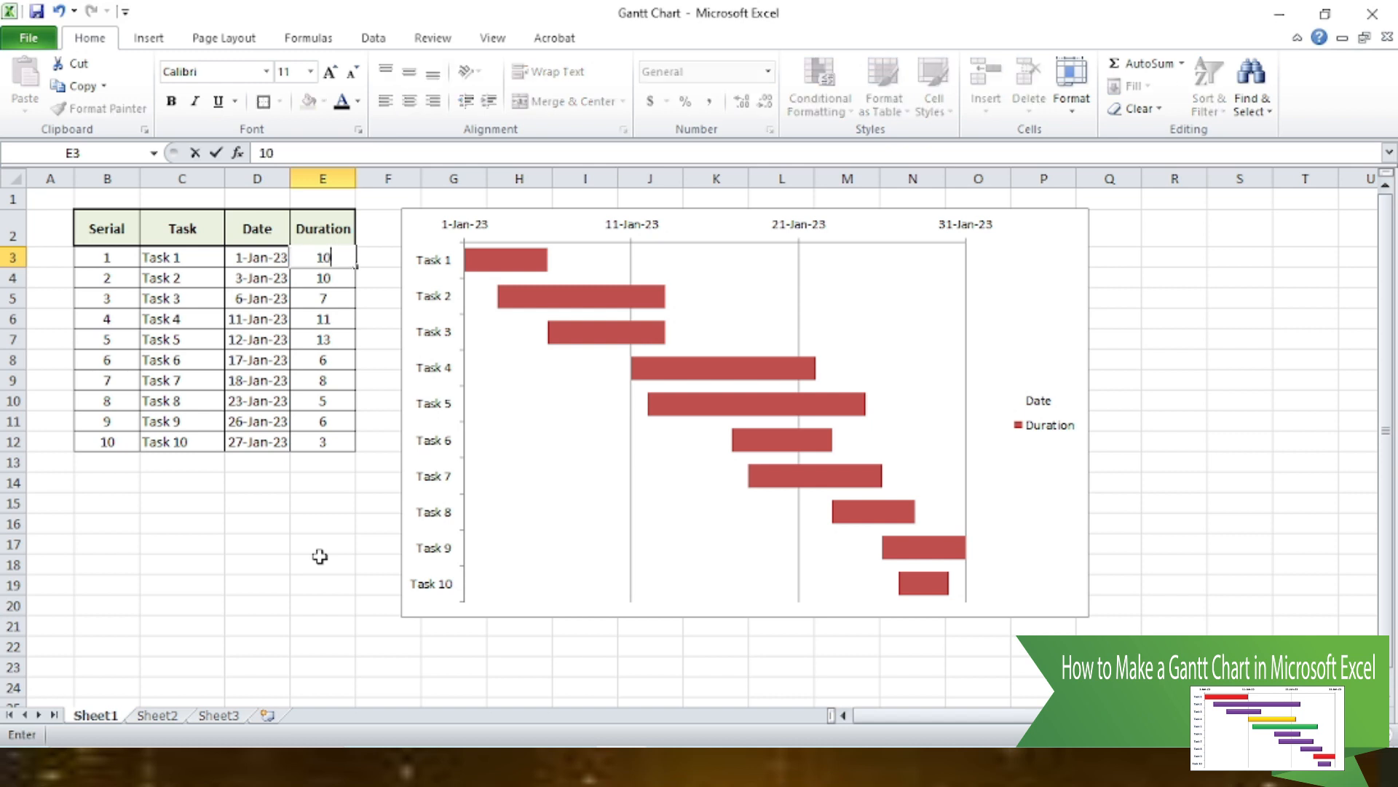
{"action": "key", "text": "Return"}
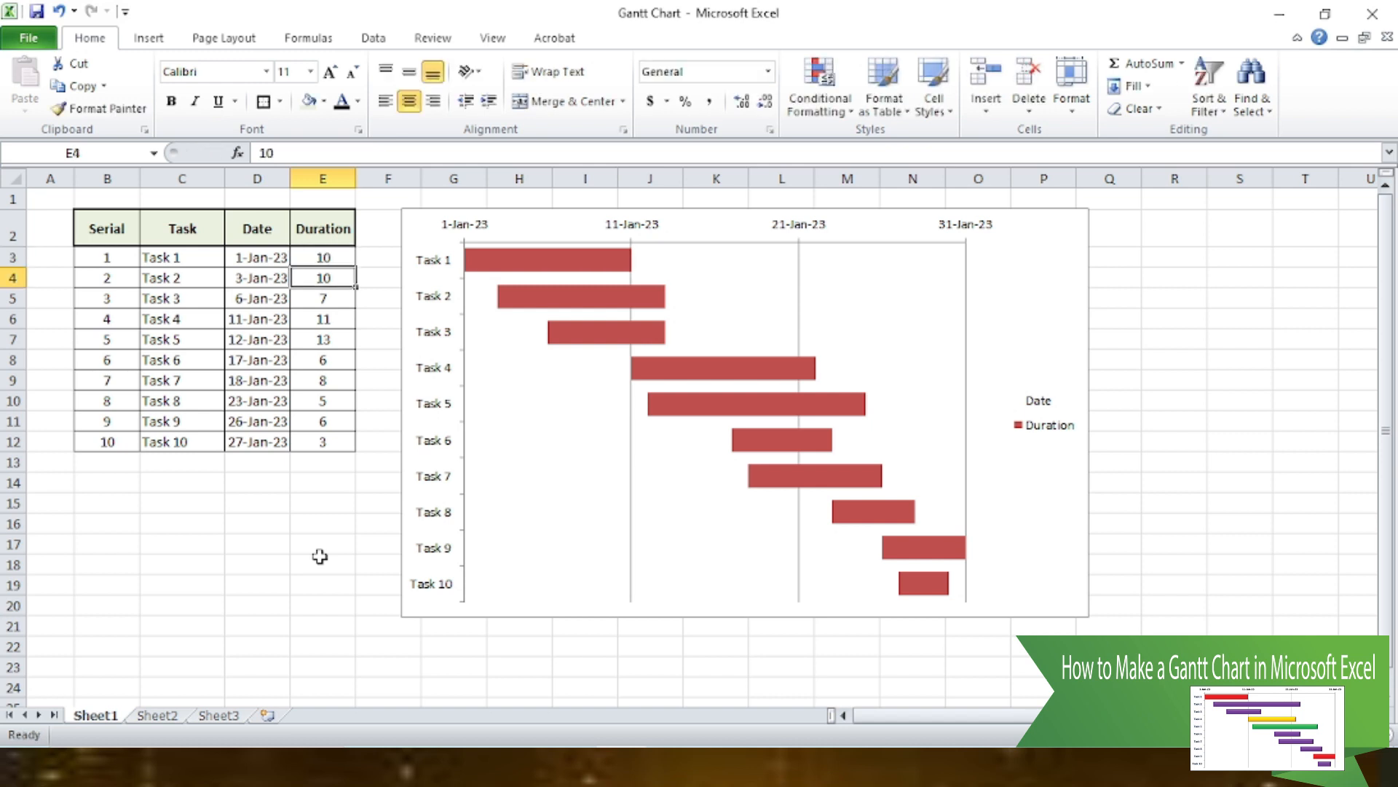
{"action": "type", "text": "20"}
{"action": "key", "text": "Return"}
{"action": "key", "text": "Return"}
{"action": "key", "text": "Up"}
{"action": "type", "text": "8"}
{"action": "key", "text": "Return"}
{"action": "key", "text": "Return"}
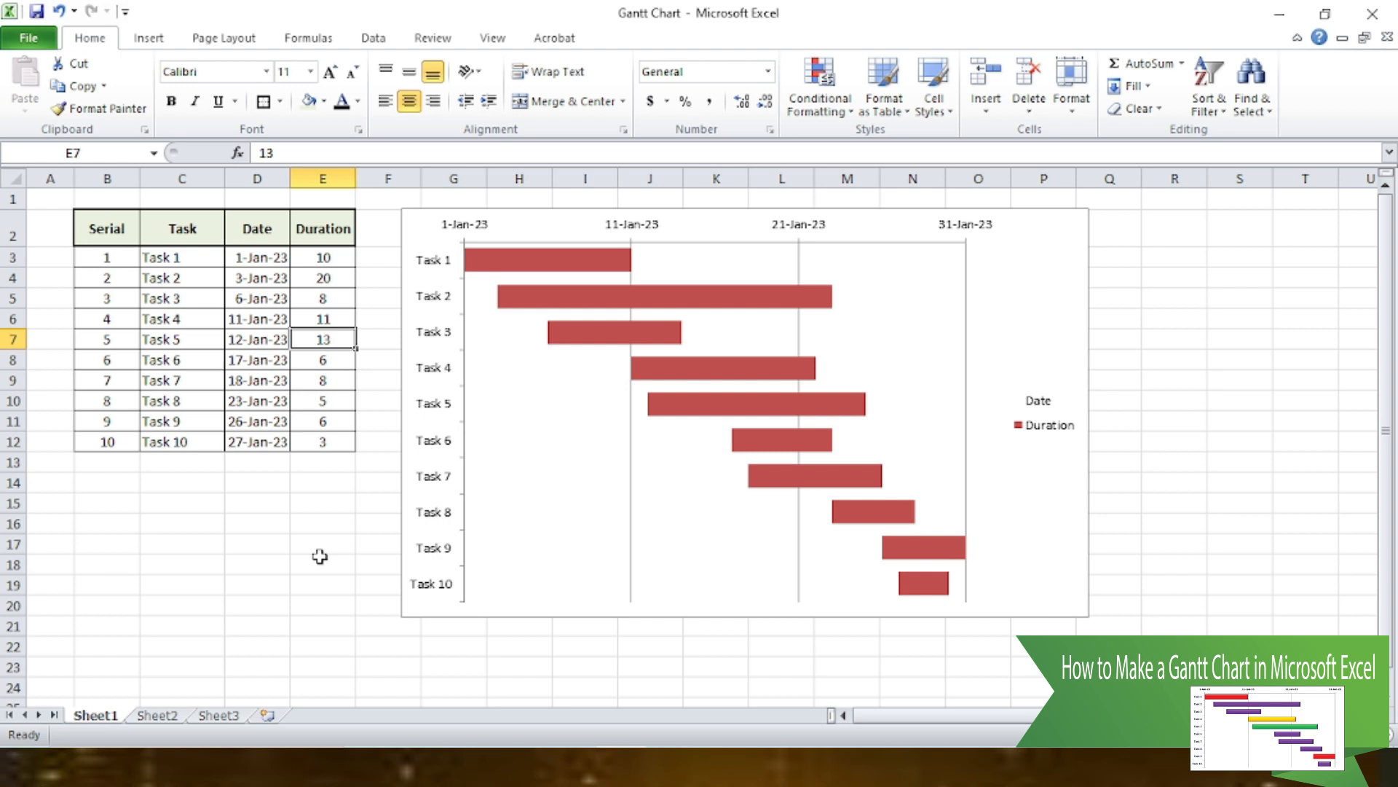
{"action": "type", "text": "20"}
{"action": "key", "text": "Return"}
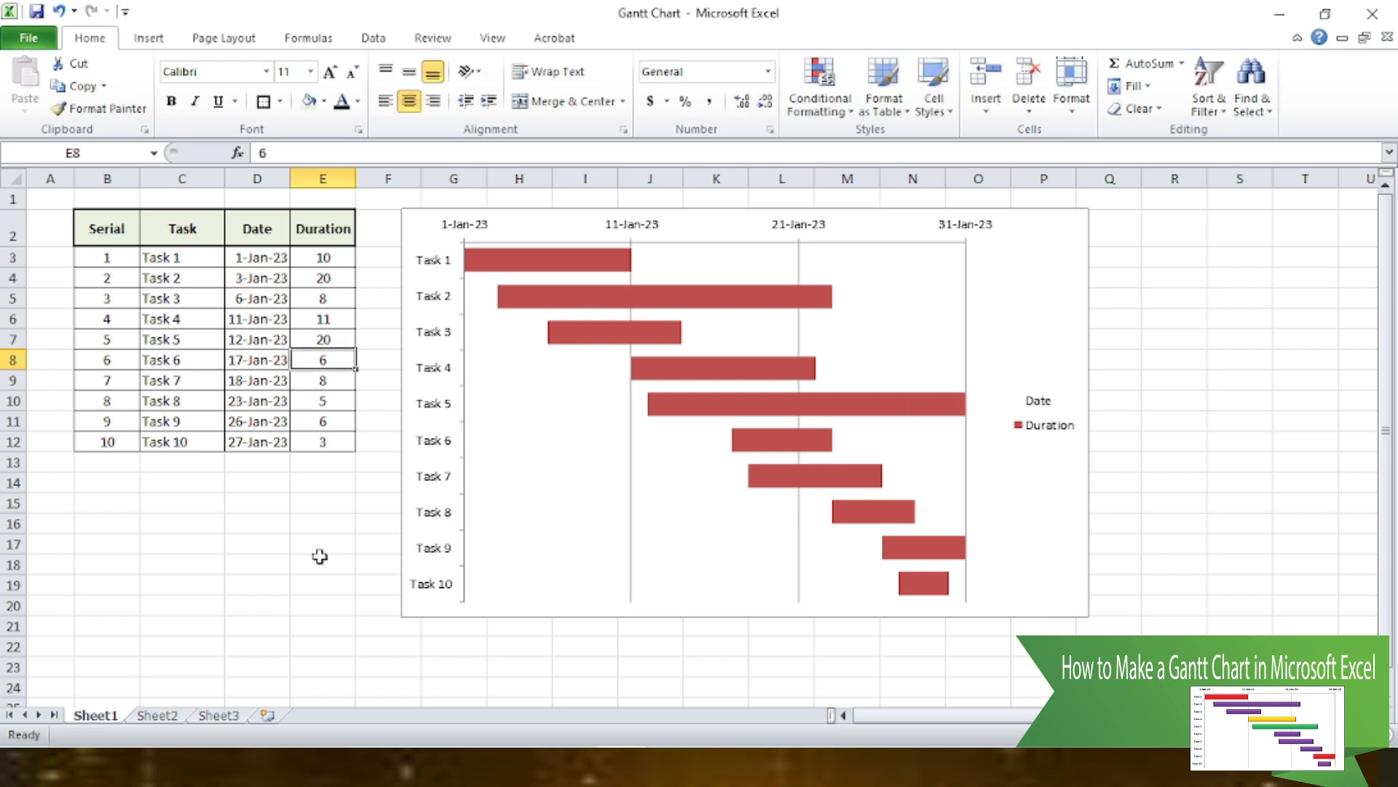
Try a duration of 10 for Task 8 and undo that change.
{"action": "key", "text": "Return"}
{"action": "key", "text": "Return"}
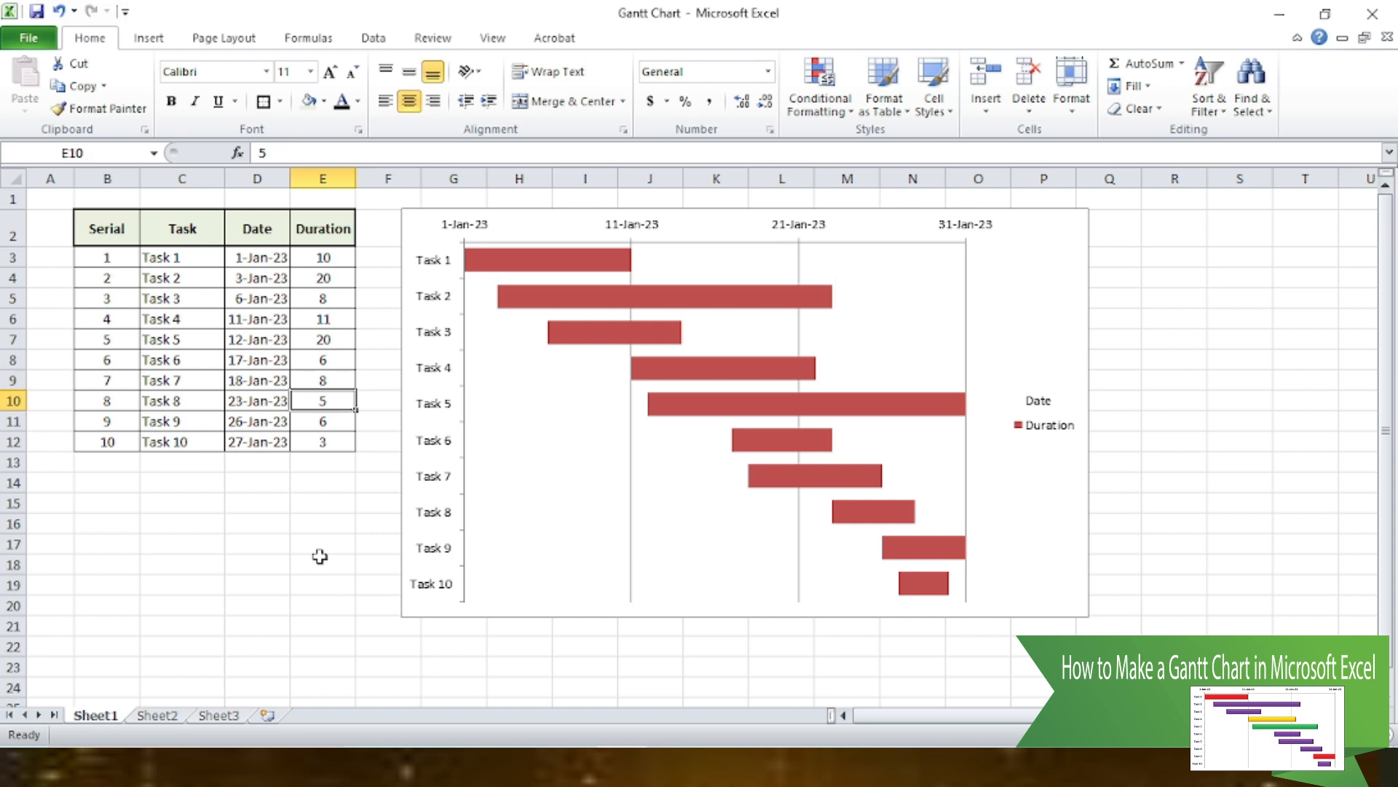
{"action": "type", "text": "1"}
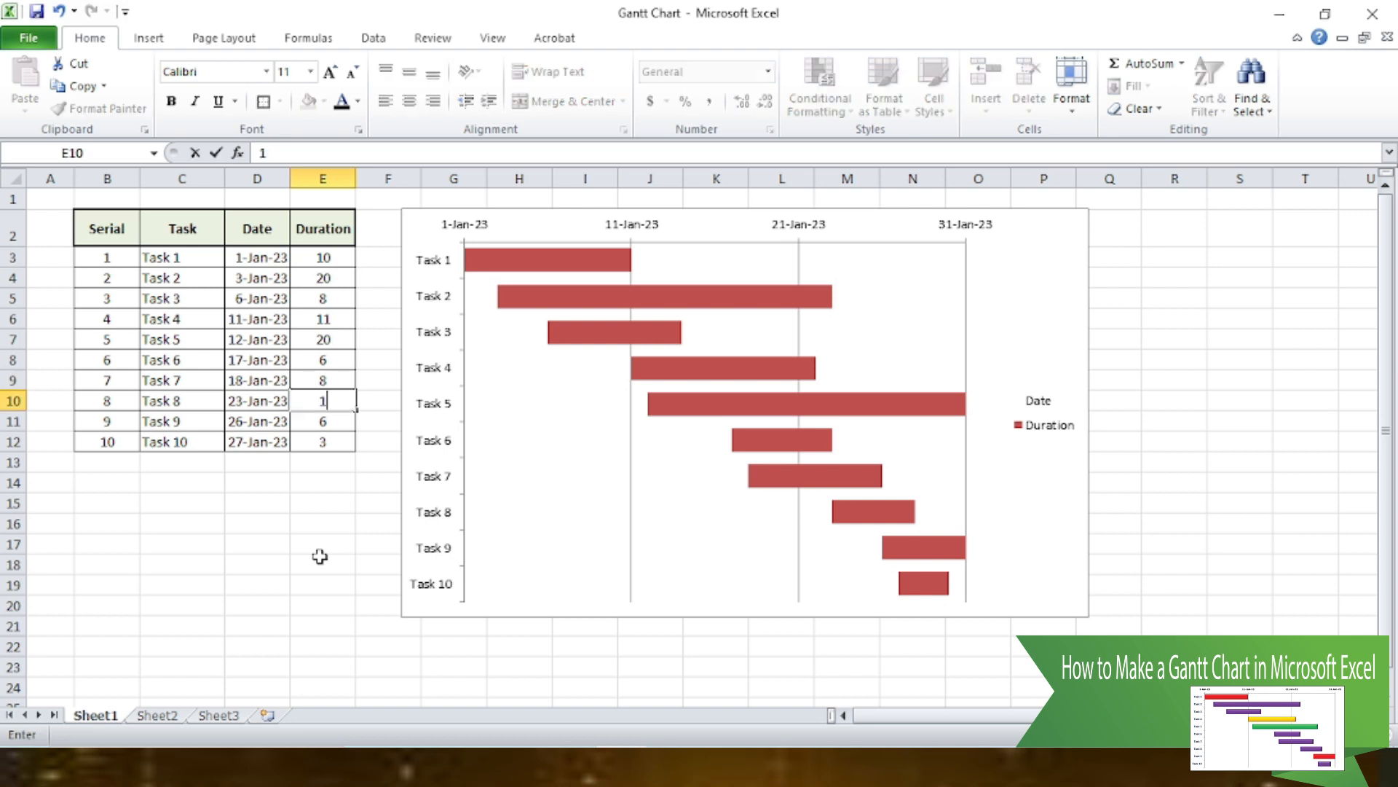
{"action": "type", "text": "0"}
{"action": "key", "text": "Return"}
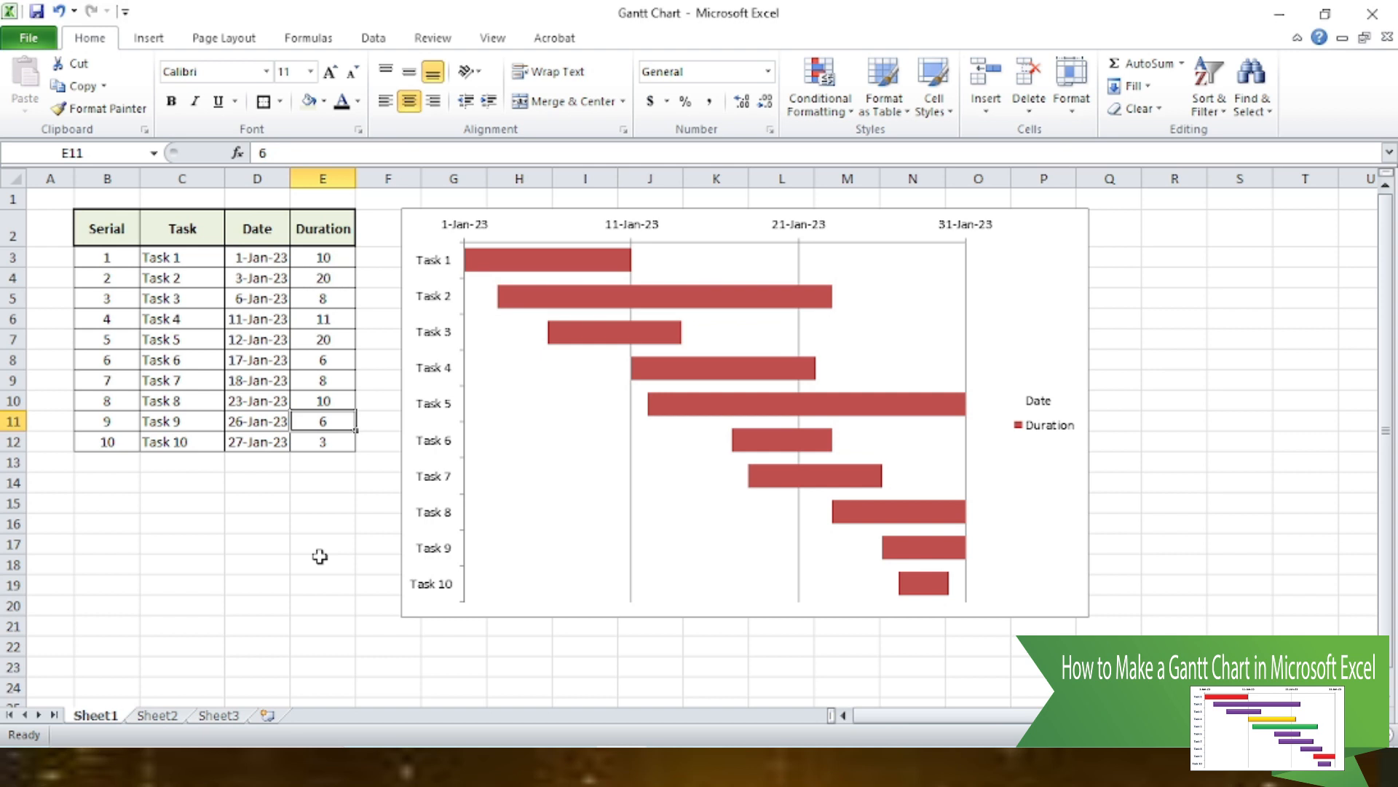
{"action": "key", "text": "ctrl+z"}
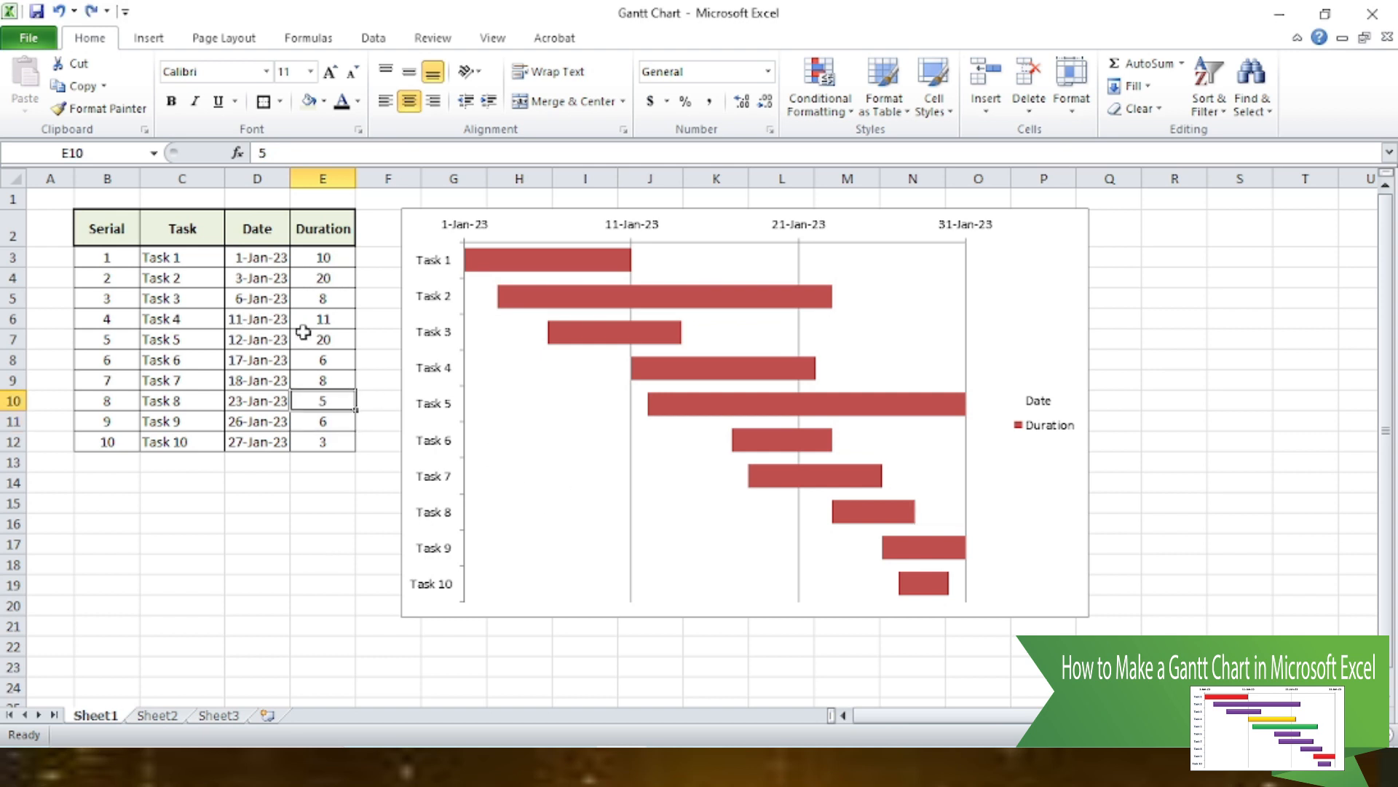
Set the duration of Task 5 in the table to 15.
{"action": "left_click", "coordinate": [324, 344]}
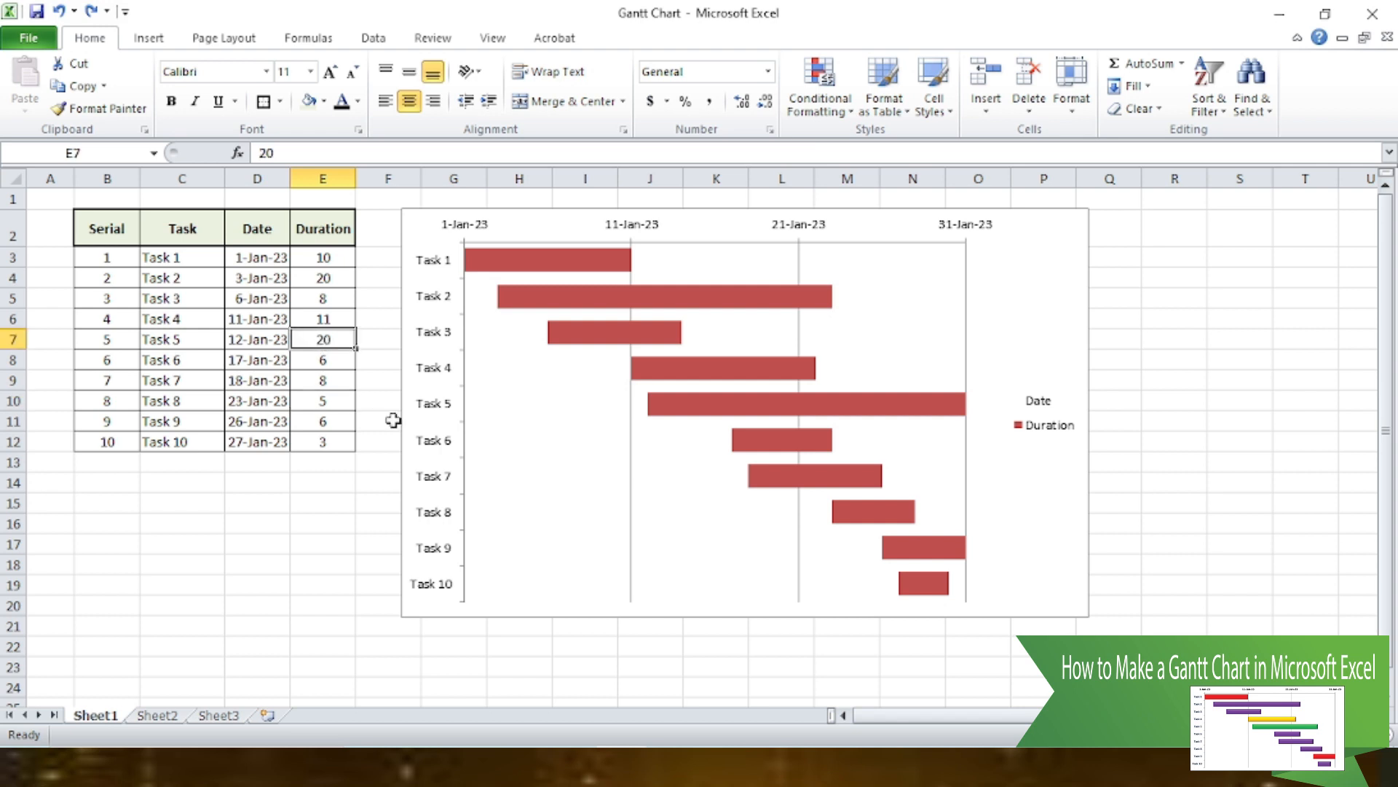
{"action": "type", "text": "15"}
{"action": "key", "text": "Return"}
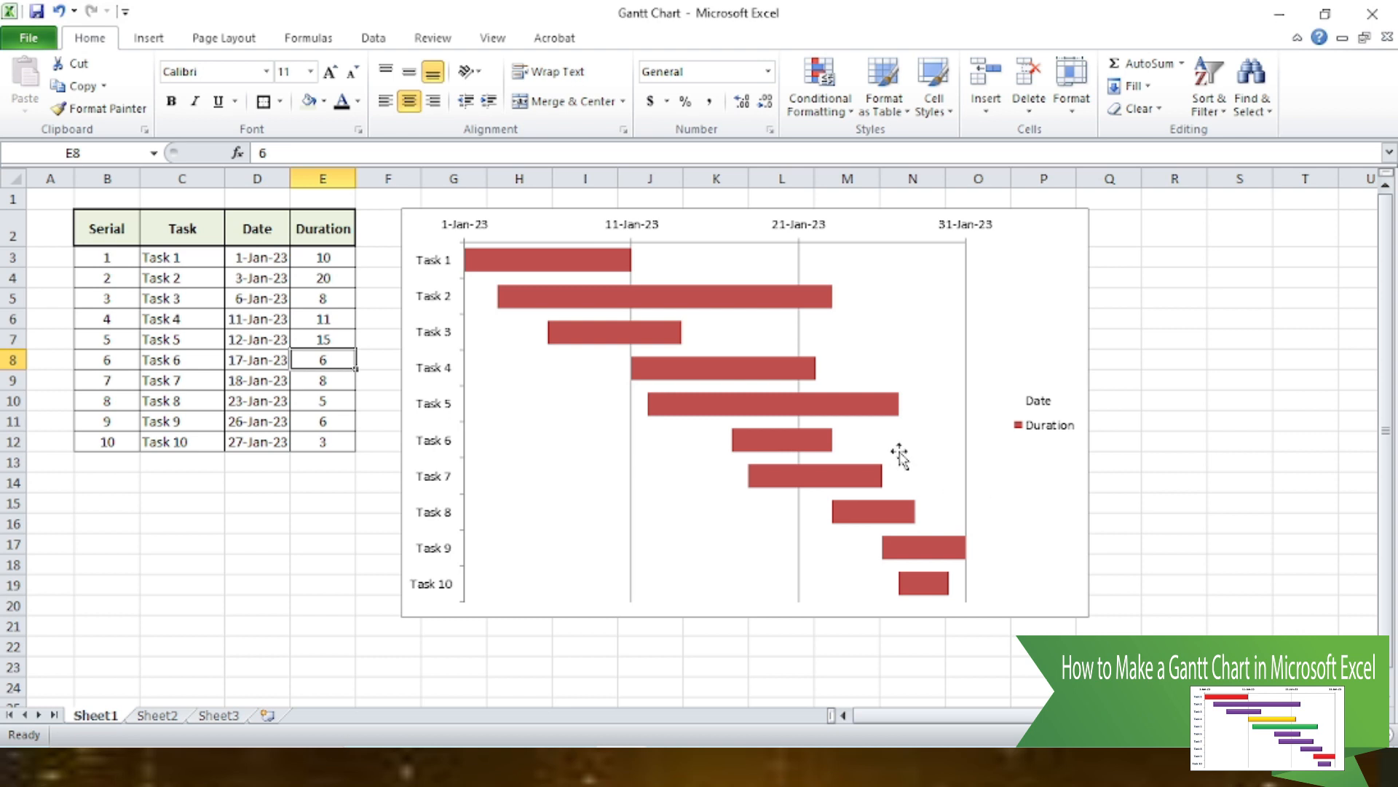
Change the fill colour of all Duration bars in the chart to purple.
{"action": "left_click", "coordinate": [854, 413]}
{"action": "right_click", "coordinate": [856, 412]}
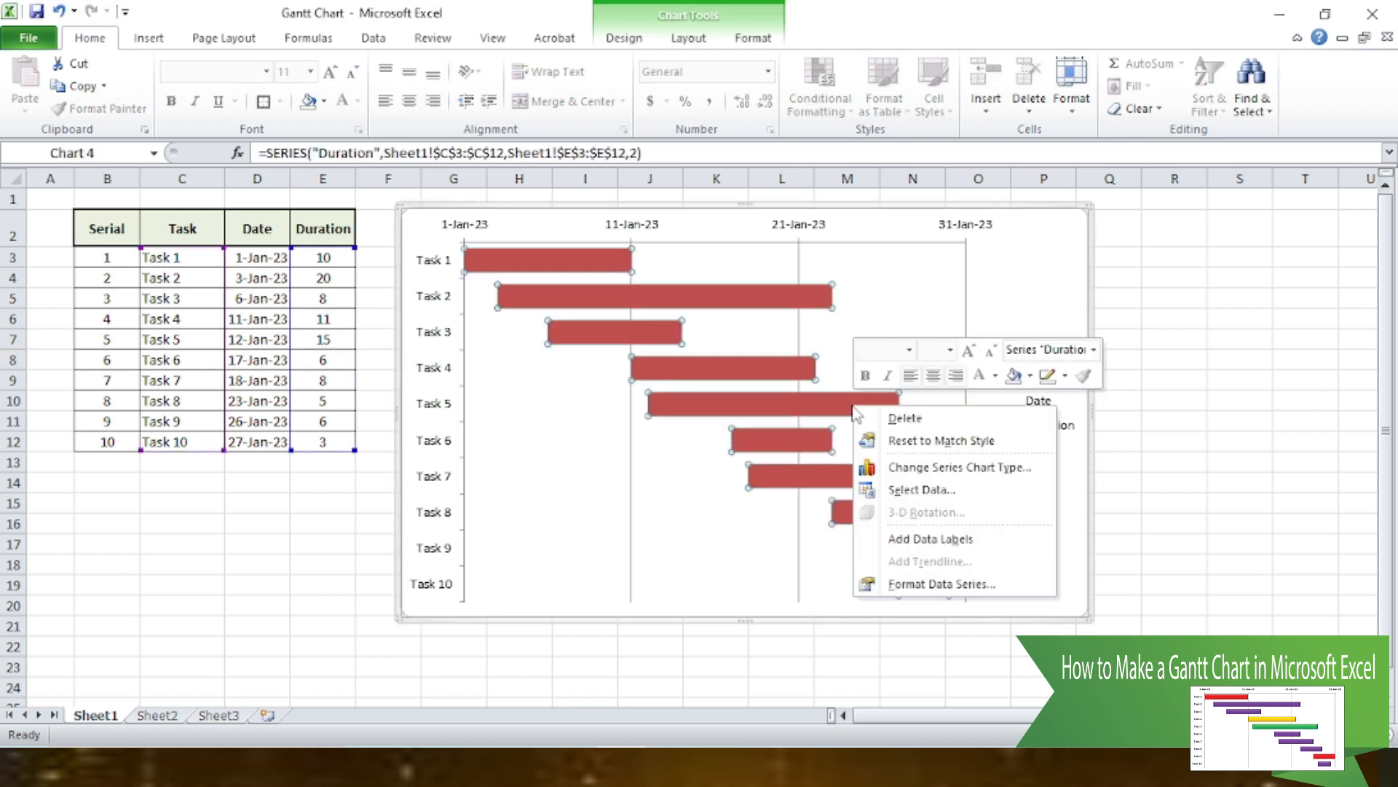
{"action": "left_click", "coordinate": [1029, 375]}
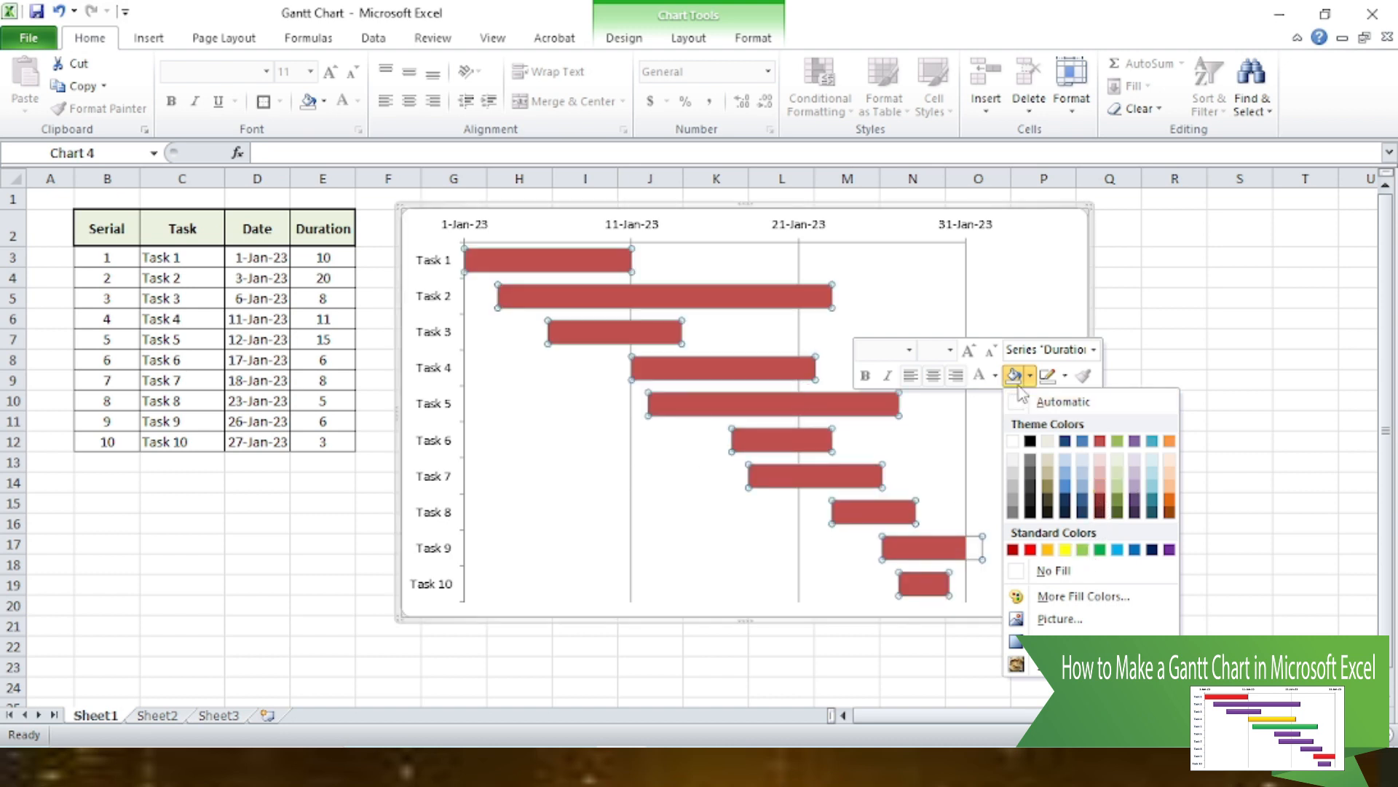
{"action": "left_click", "coordinate": [915, 313]}
{"action": "right_click", "coordinate": [790, 307]}
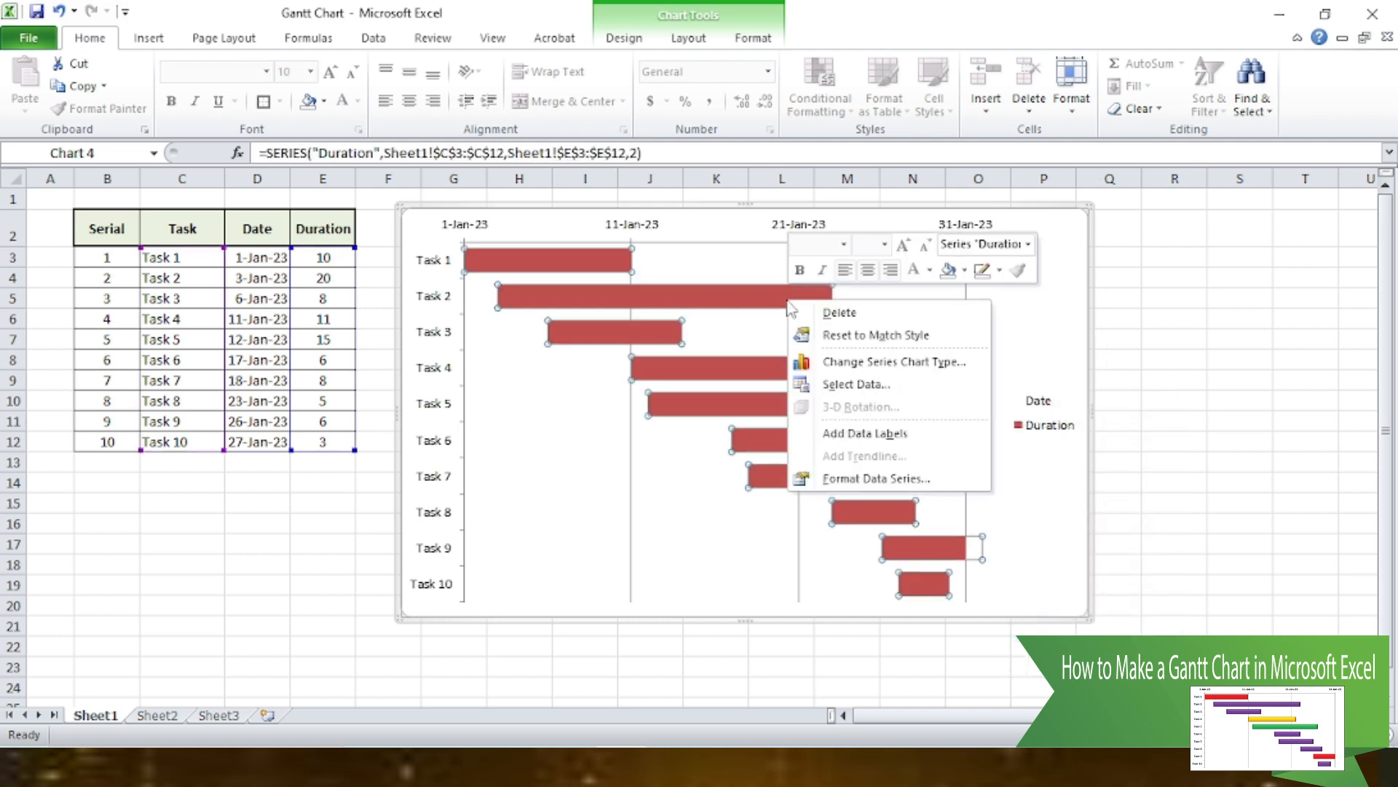
{"action": "left_click", "coordinate": [966, 274]}
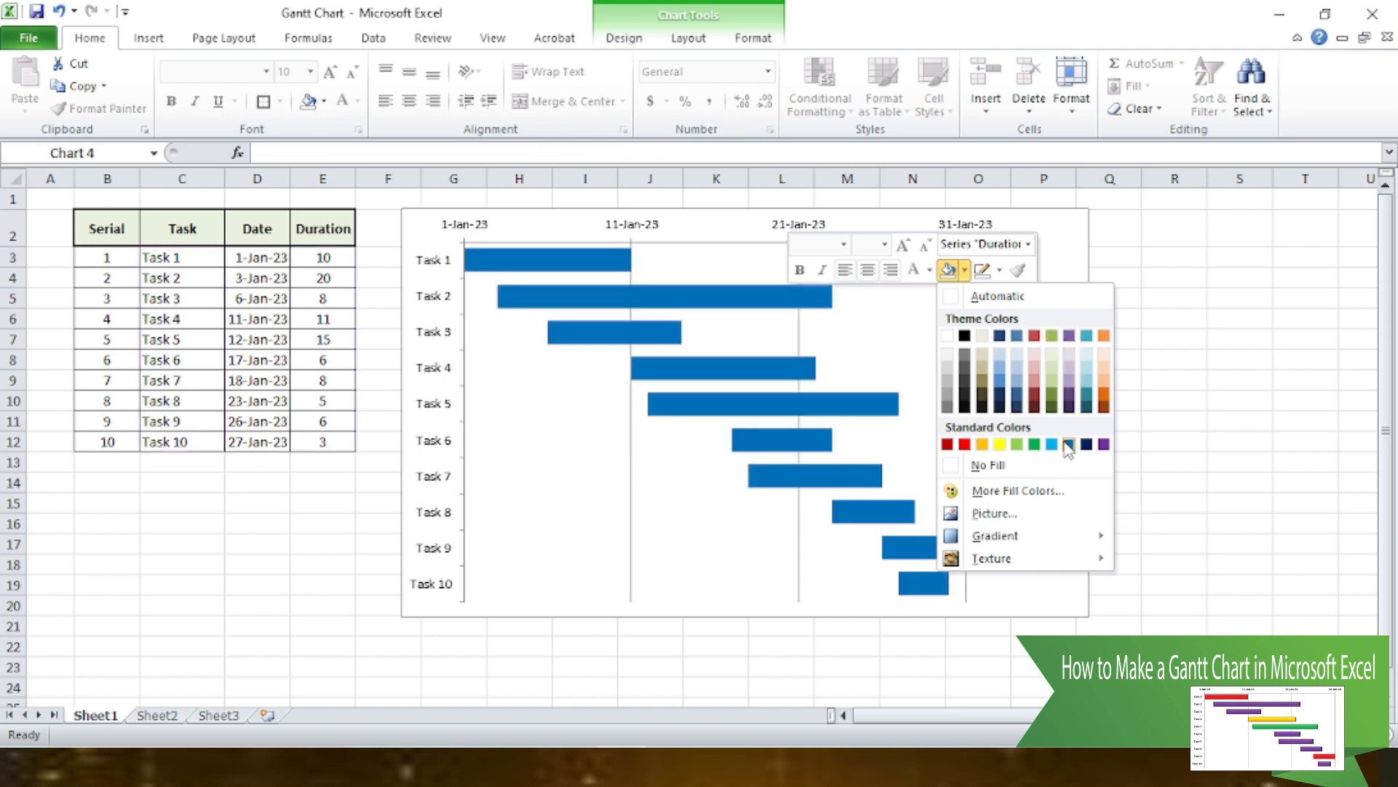
{"action": "left_click", "coordinate": [1103, 445]}
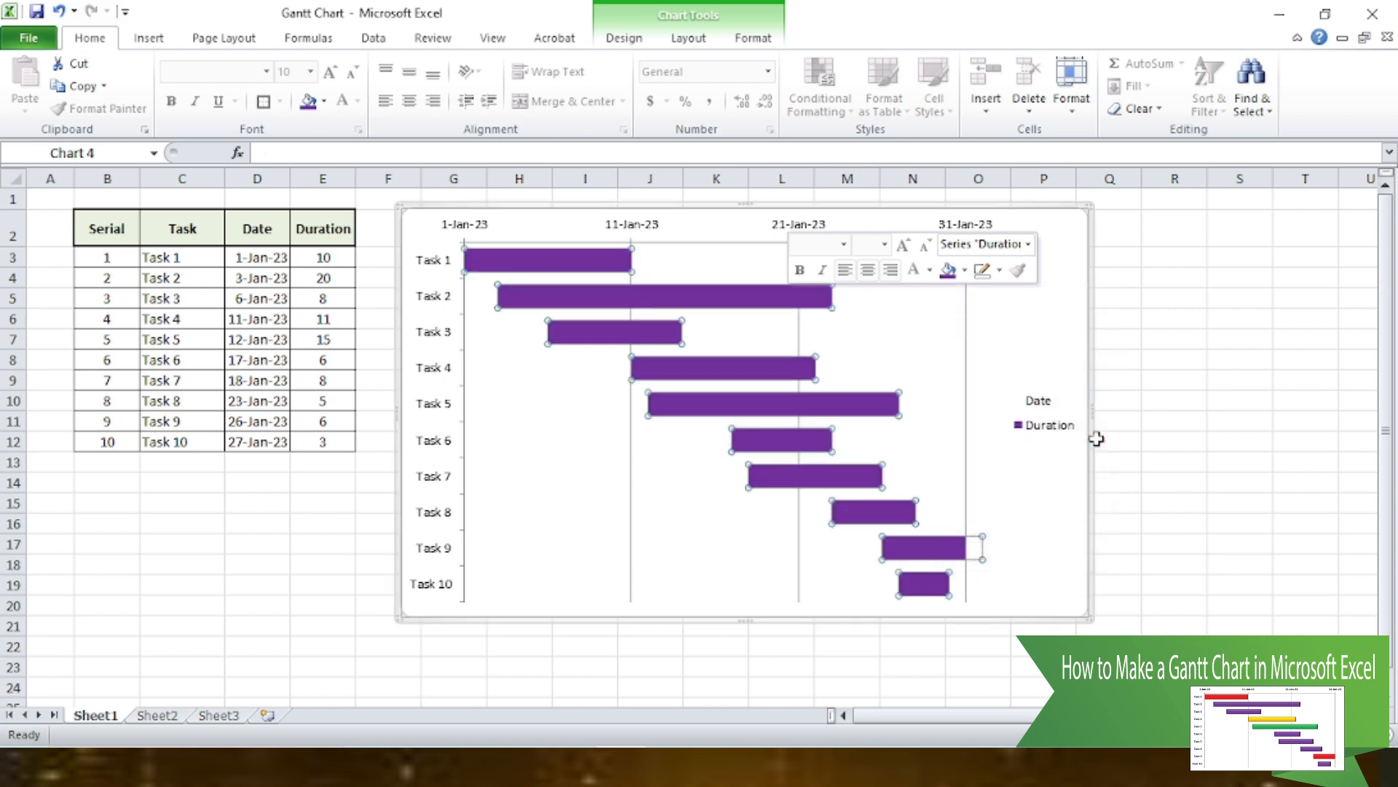
{"action": "left_click", "coordinate": [1118, 404]}
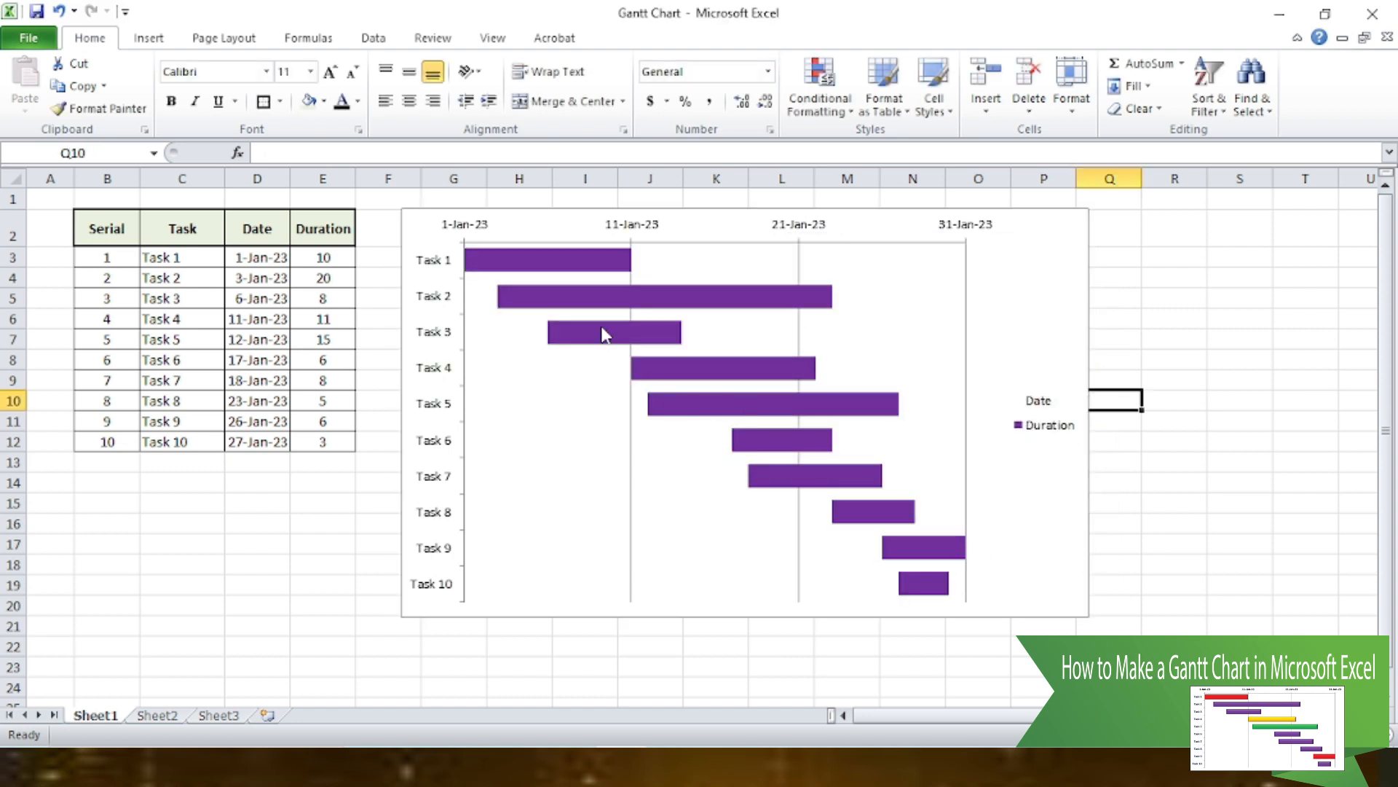
Fill only the Task 1 bar with red, leaving the other Duration bars out of the selection.
{"action": "double_click", "coordinate": [513, 263]}
{"action": "key", "text": "Escape"}
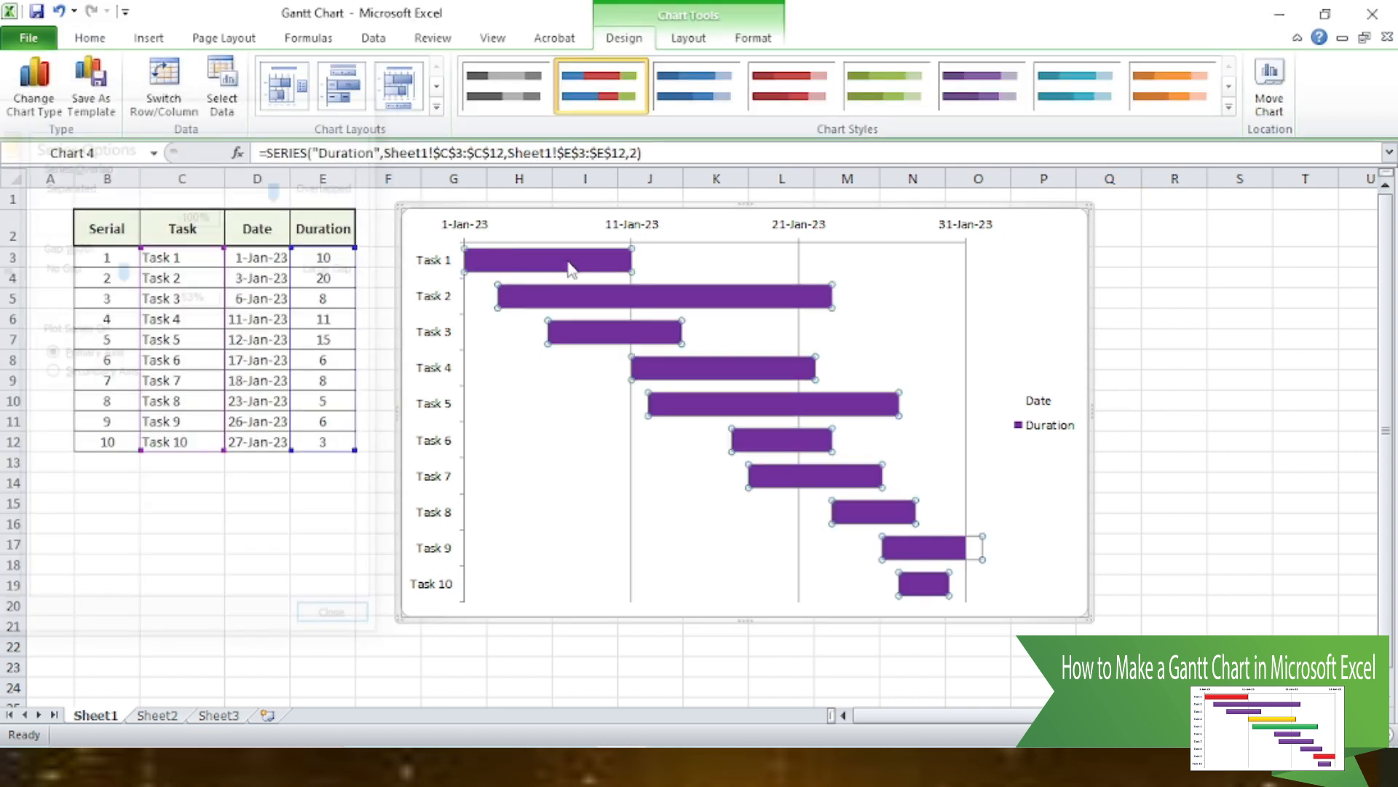
{"action": "left_click", "coordinate": [692, 268]}
{"action": "left_click", "coordinate": [604, 270]}
{"action": "right_click", "coordinate": [604, 270]}
{"action": "left_click", "coordinate": [693, 440]}
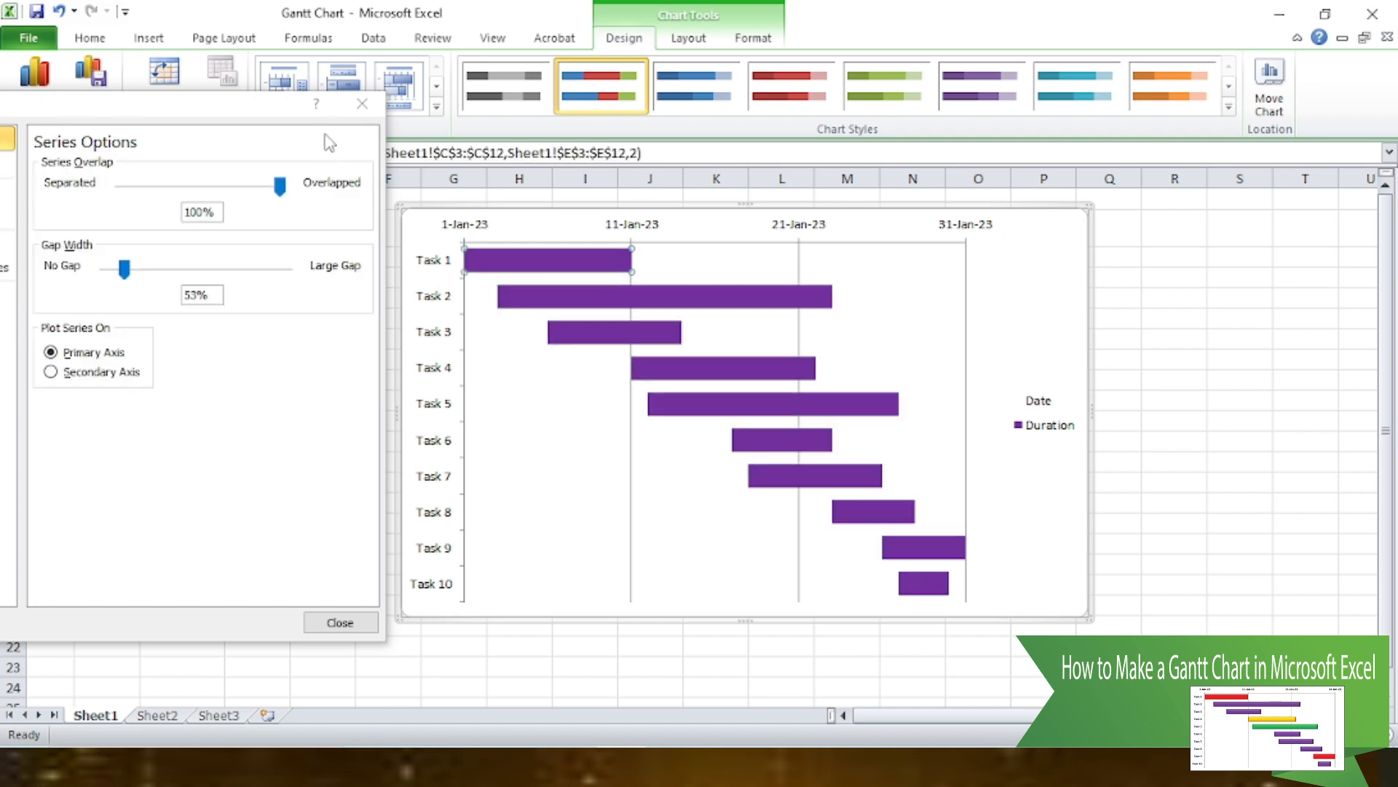
{"action": "left_click", "coordinate": [362, 104]}
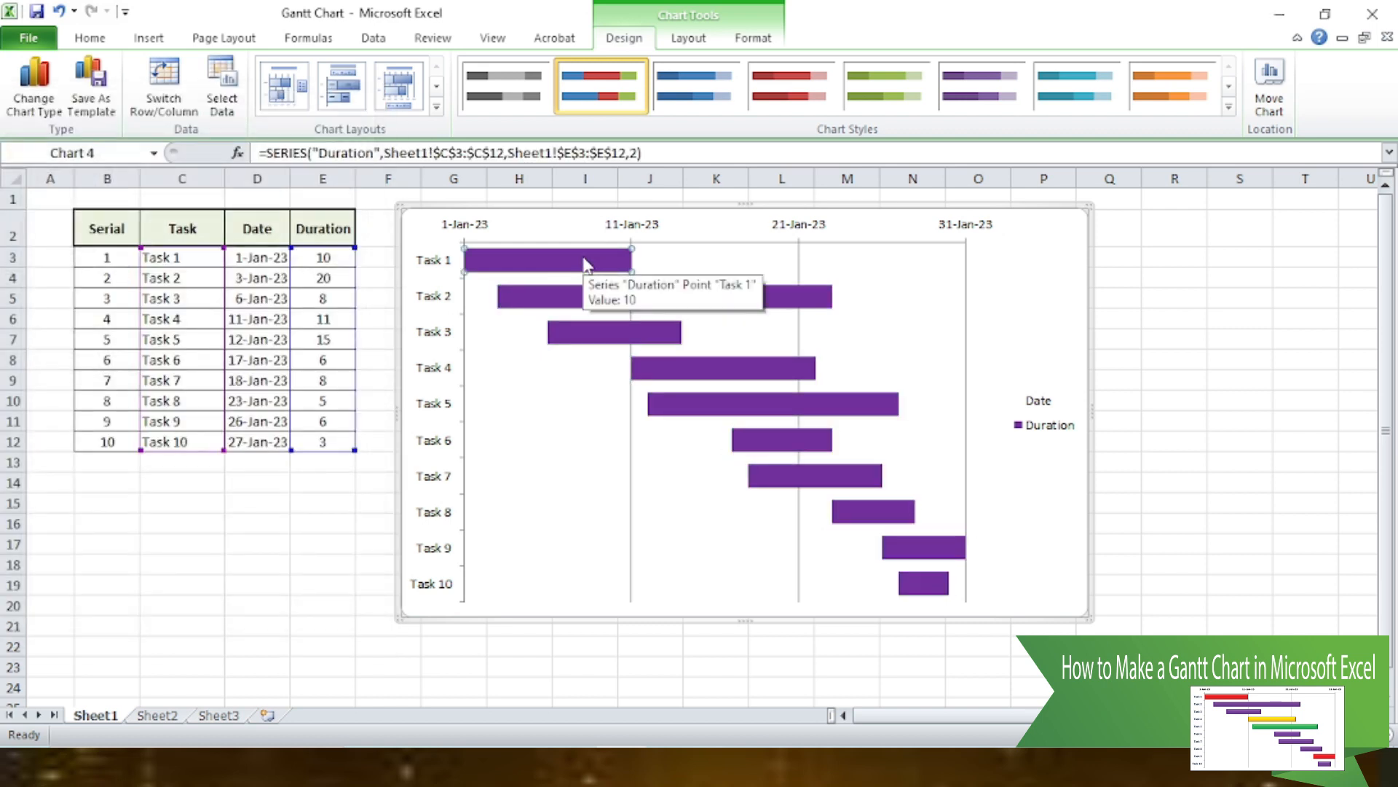
{"action": "right_click", "coordinate": [586, 264]}
{"action": "left_click", "coordinate": [761, 229]}
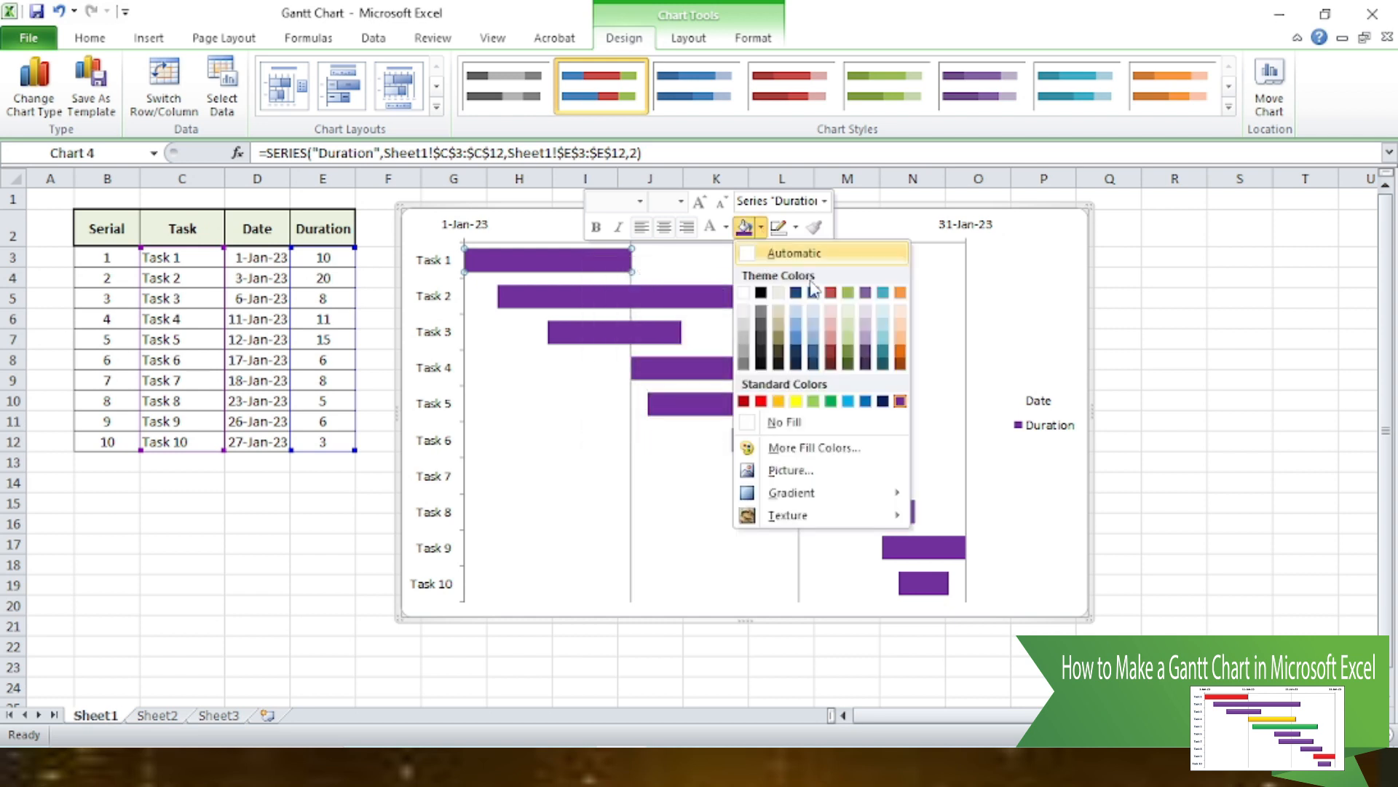
{"action": "left_click", "coordinate": [768, 405]}
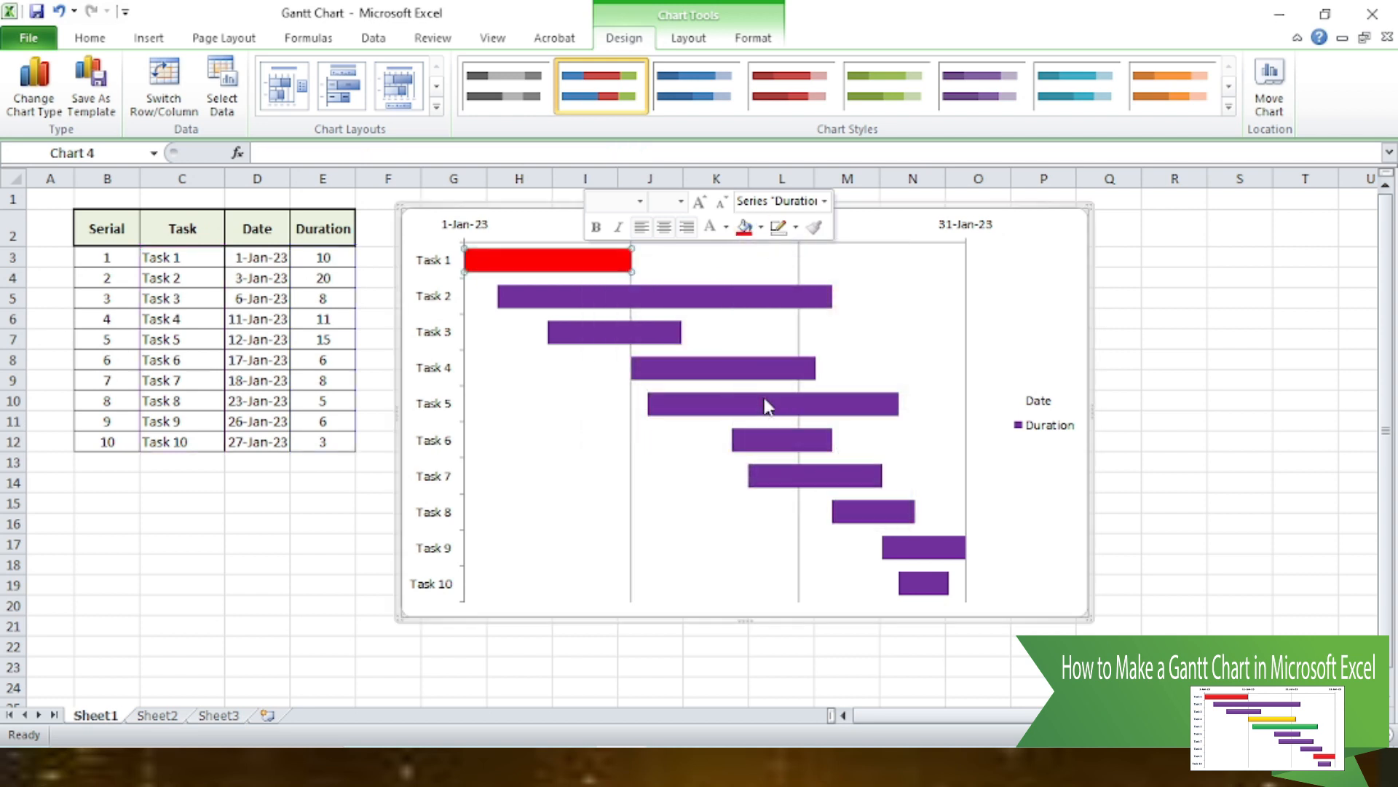
Fill only the Task 5 bar with the standard green colour.
{"action": "left_click", "coordinate": [713, 373]}
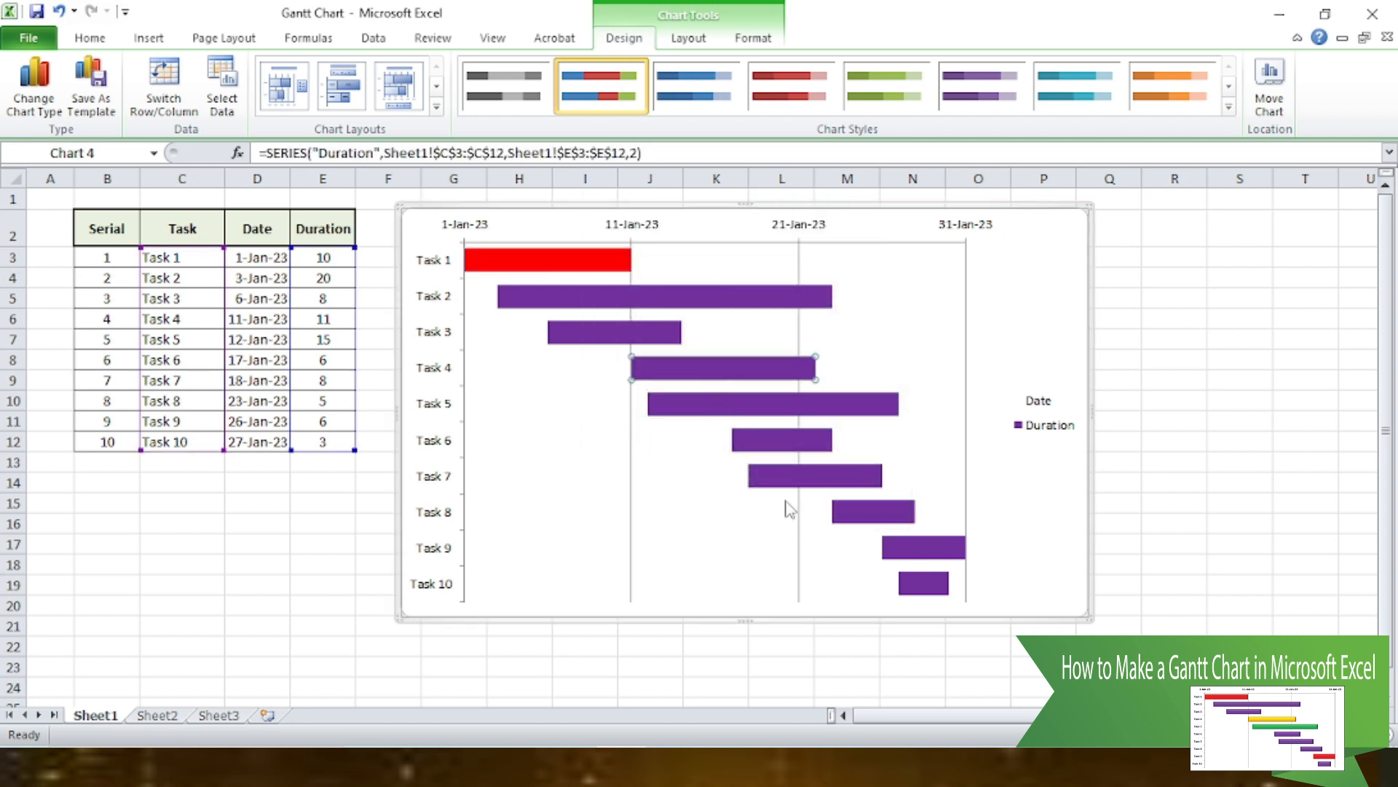
{"action": "right_click", "coordinate": [743, 412]}
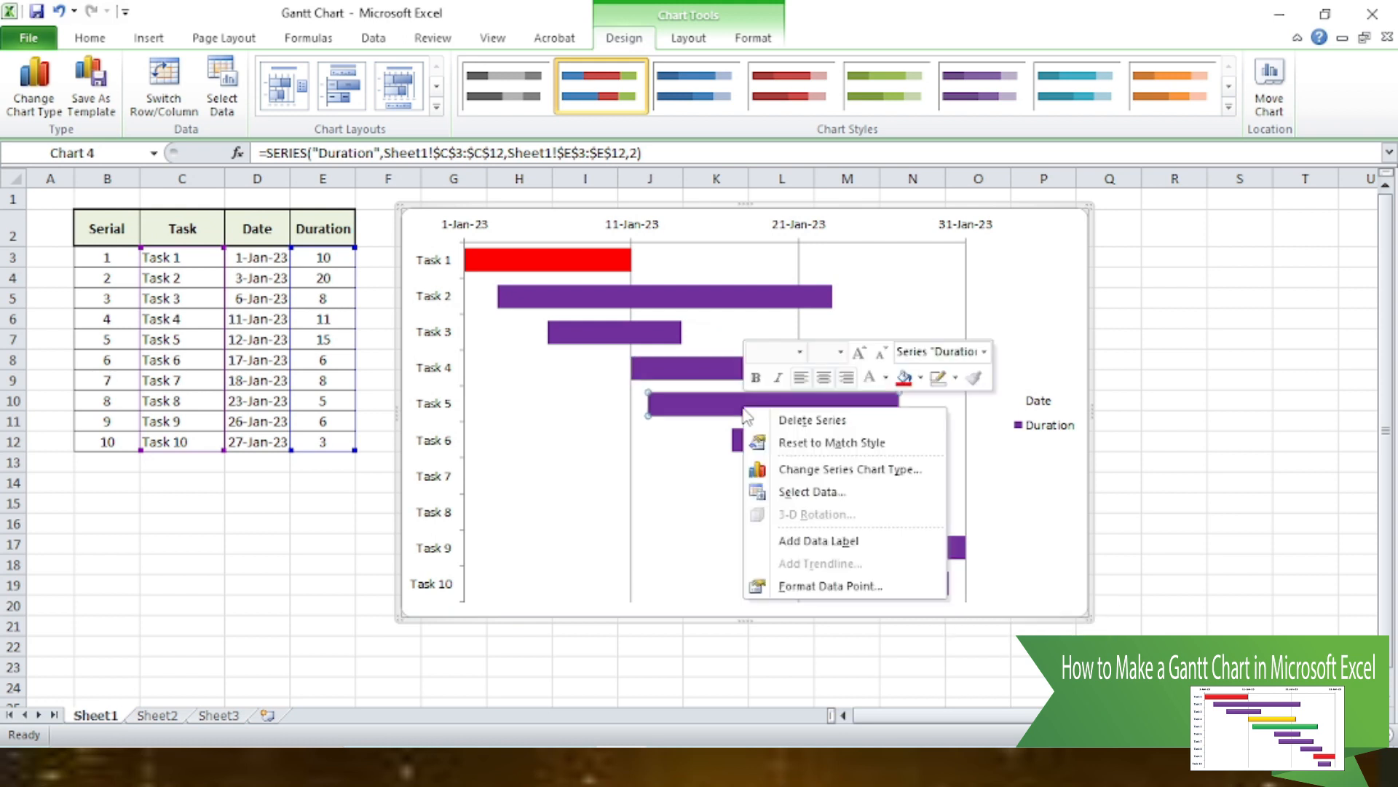
{"action": "left_click", "coordinate": [921, 377]}
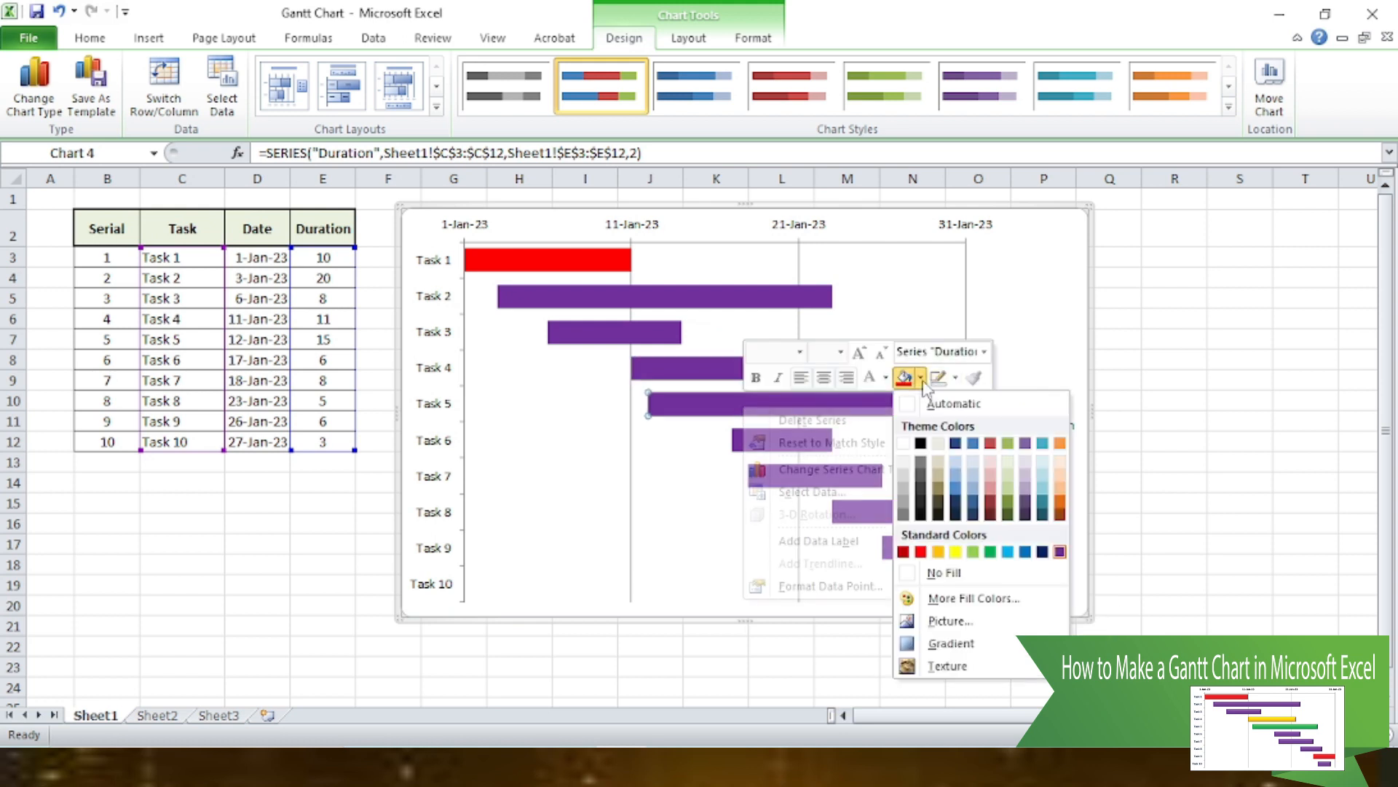
{"action": "left_click", "coordinate": [989, 551]}
Fill only the Task 4 bar with the standard orange colour.
{"action": "left_click", "coordinate": [677, 368]}
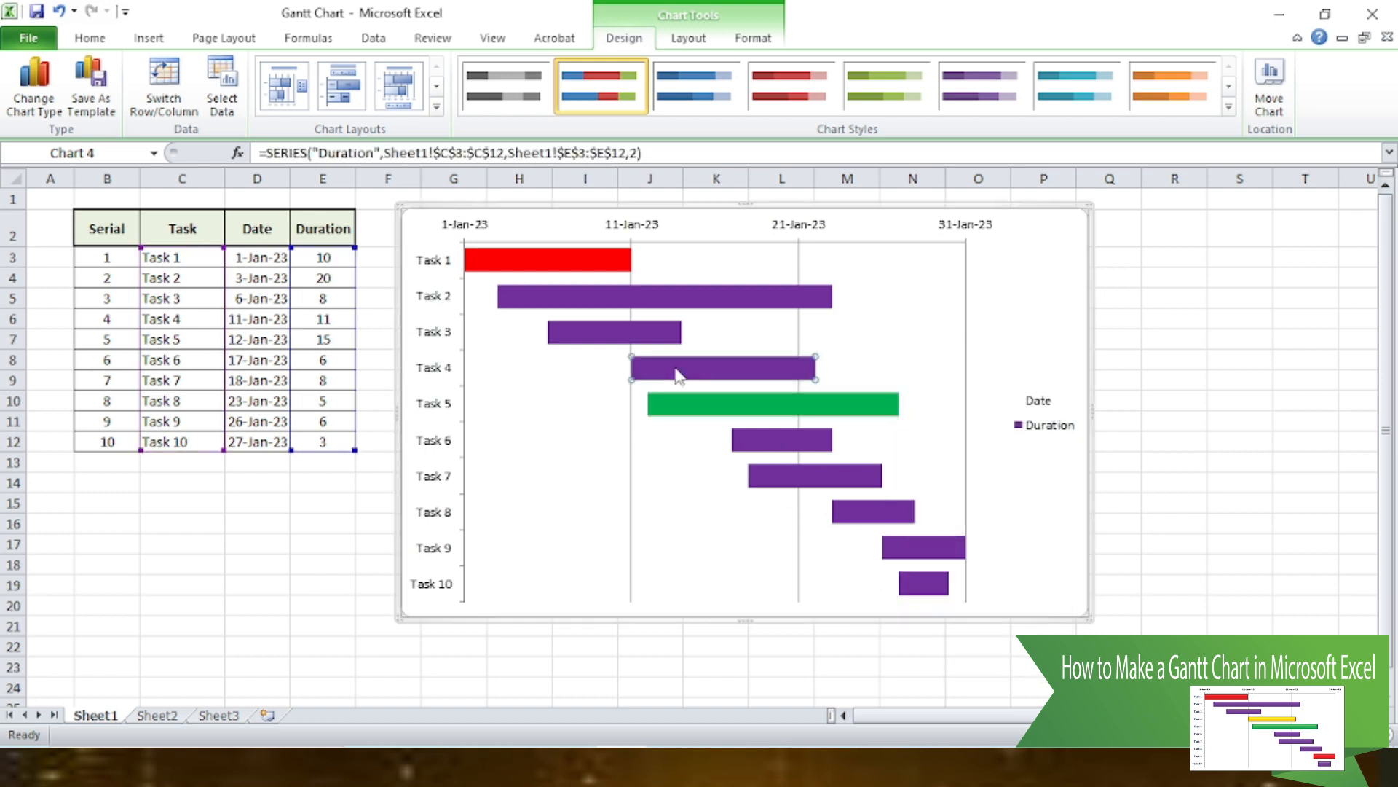
{"action": "right_click", "coordinate": [677, 369]}
{"action": "left_click", "coordinate": [852, 337]}
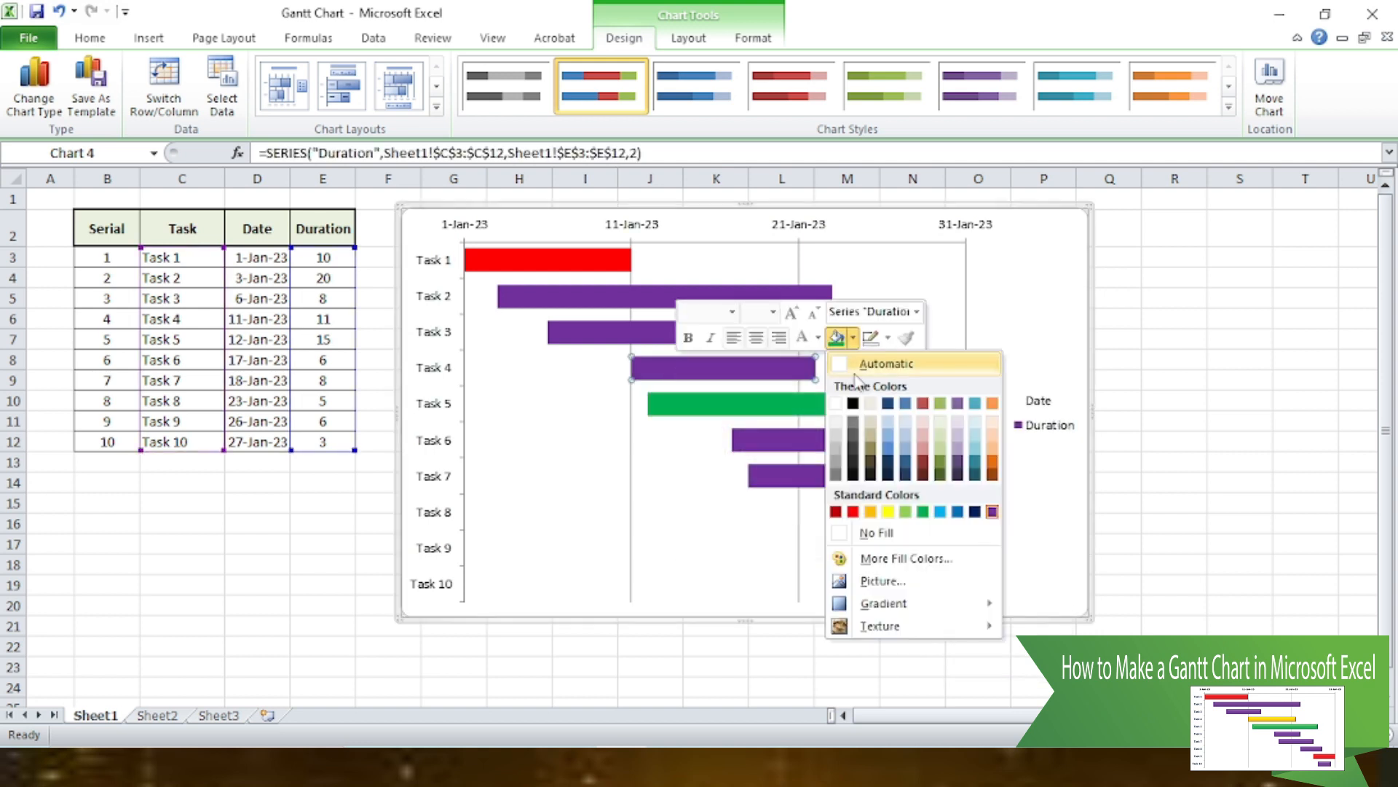
{"action": "left_click", "coordinate": [872, 512]}
Fill only the Task 9 bar with the standard red colour.
{"action": "left_click", "coordinate": [780, 446]}
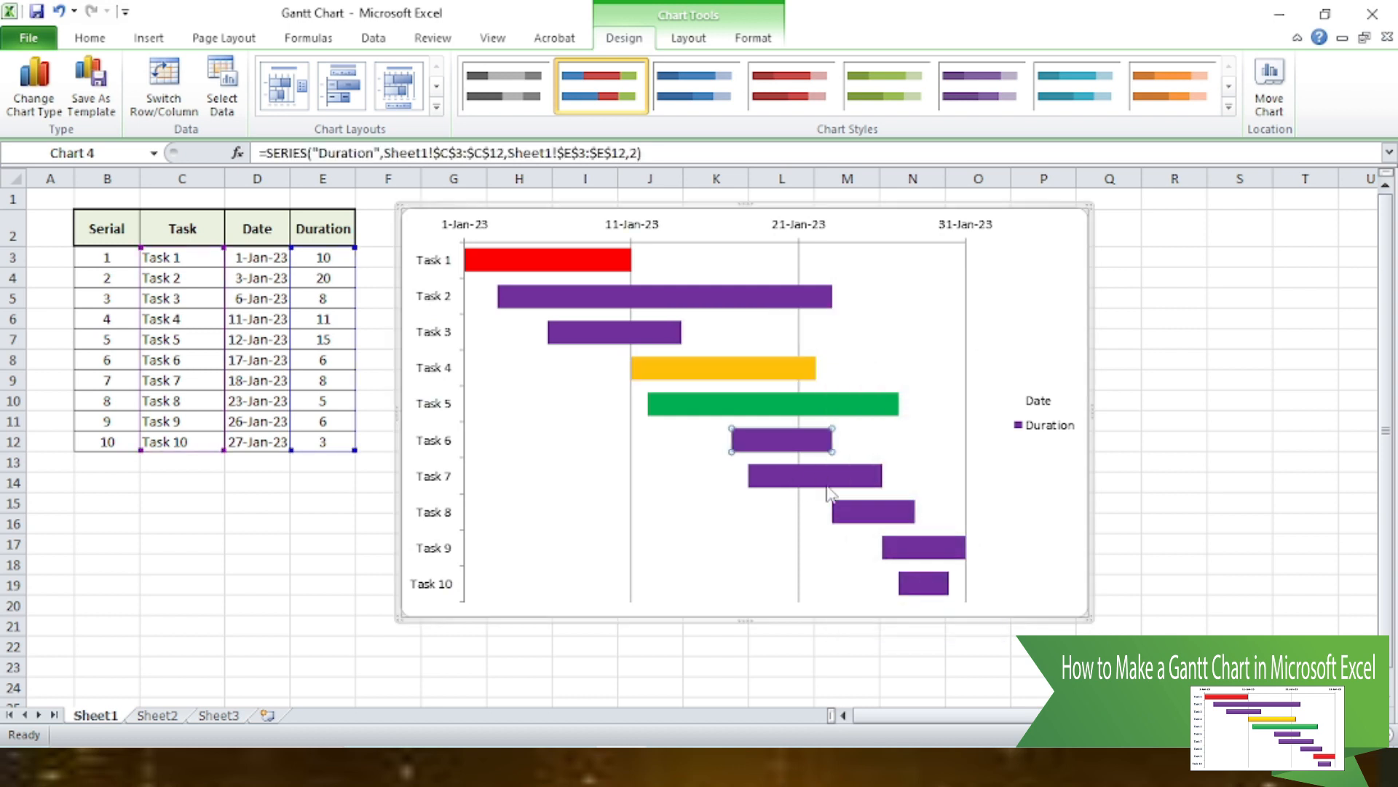
{"action": "left_click", "coordinate": [913, 585]}
{"action": "right_click", "coordinate": [905, 555]}
{"action": "right_click", "coordinate": [984, 552]}
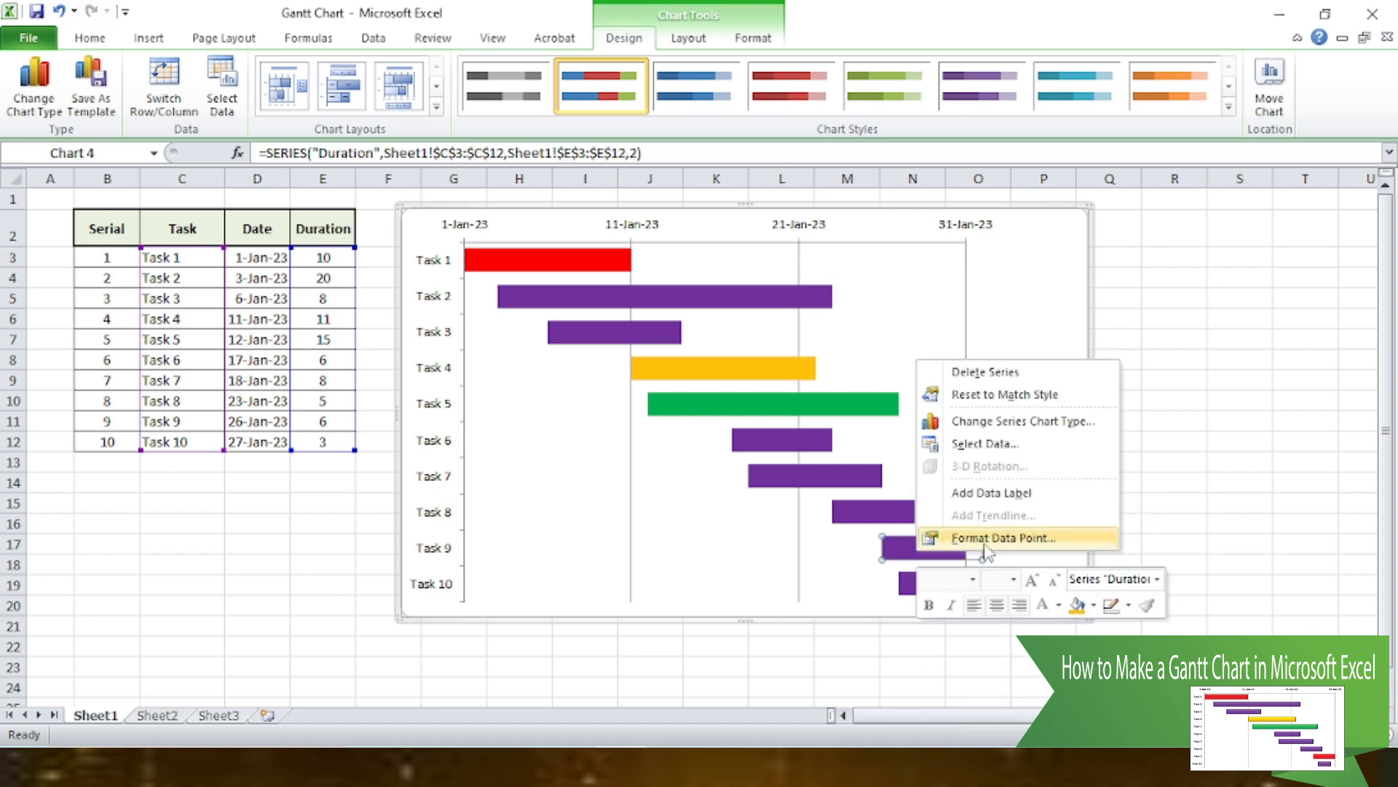
{"action": "left_click", "coordinate": [1094, 605]}
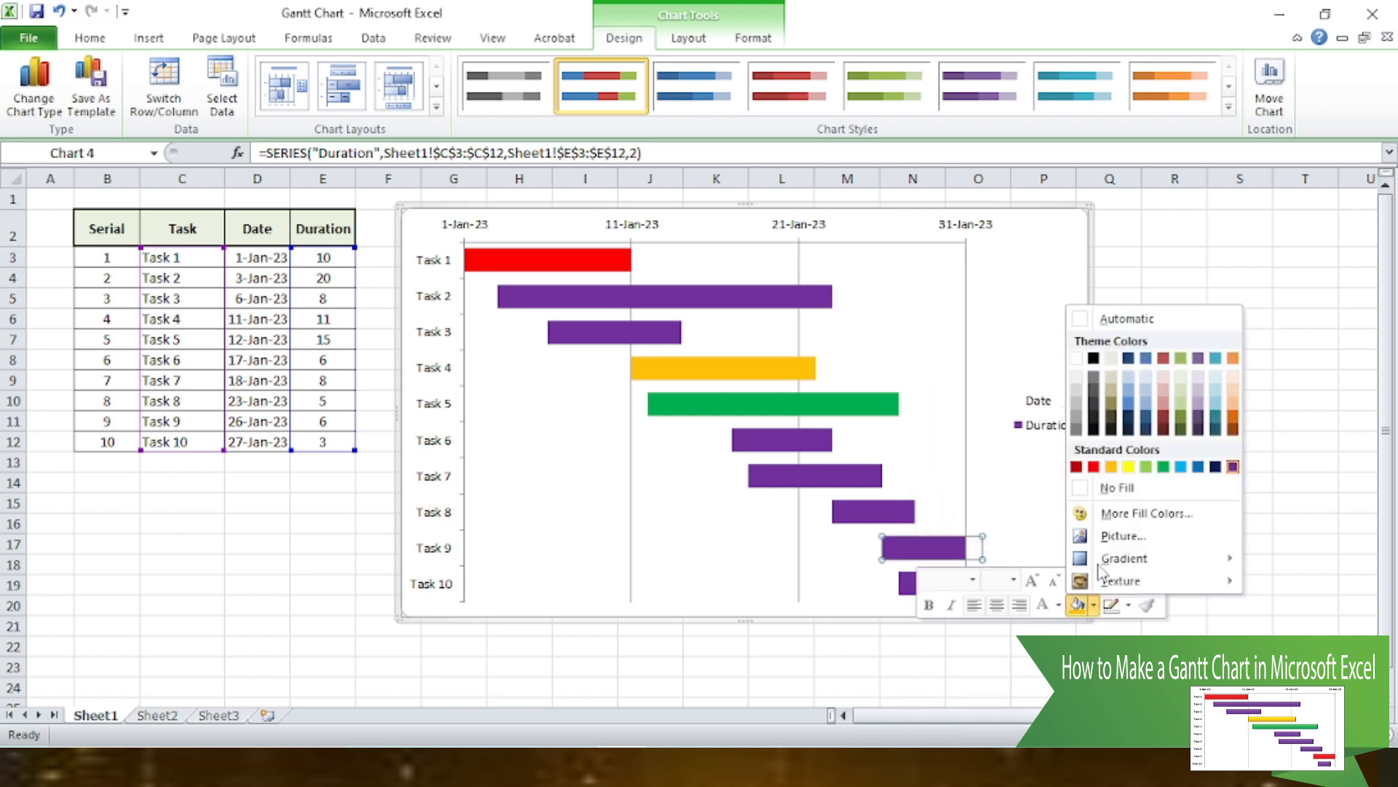
{"action": "left_click", "coordinate": [1093, 466]}
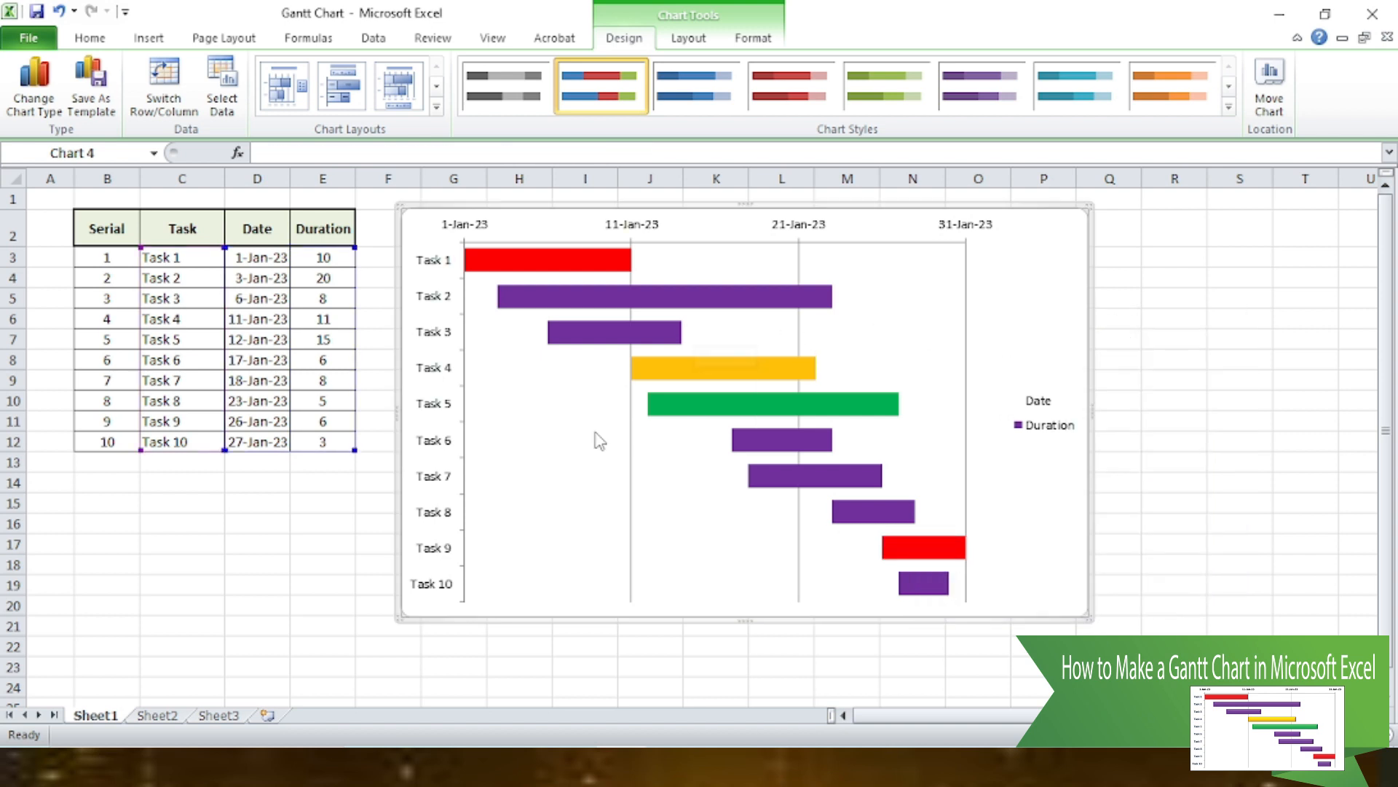
Try a glossy green preset chart style on the Gantt chart.
{"action": "right_click", "coordinate": [541, 305]}
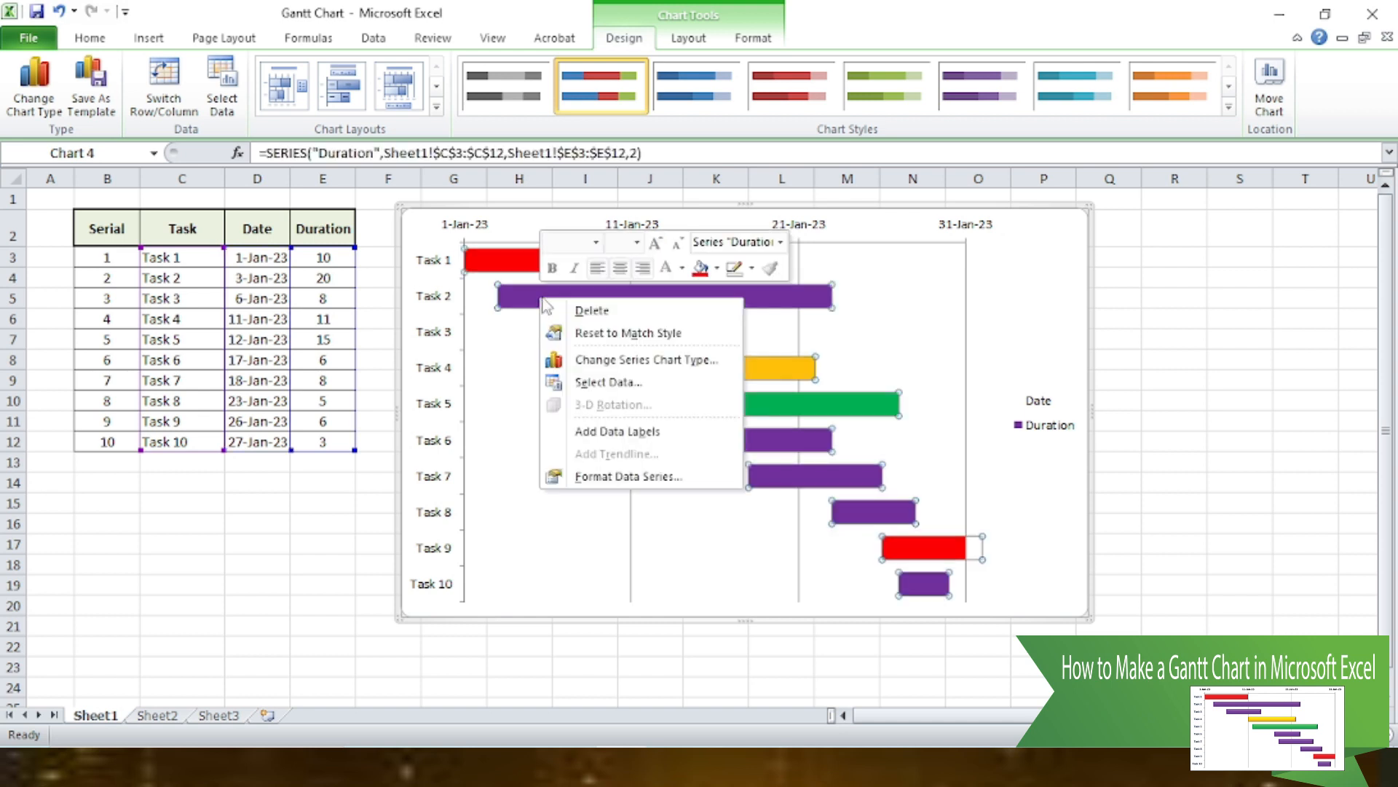
{"action": "key", "text": "Escape"}
{"action": "left_click", "coordinate": [1060, 297]}
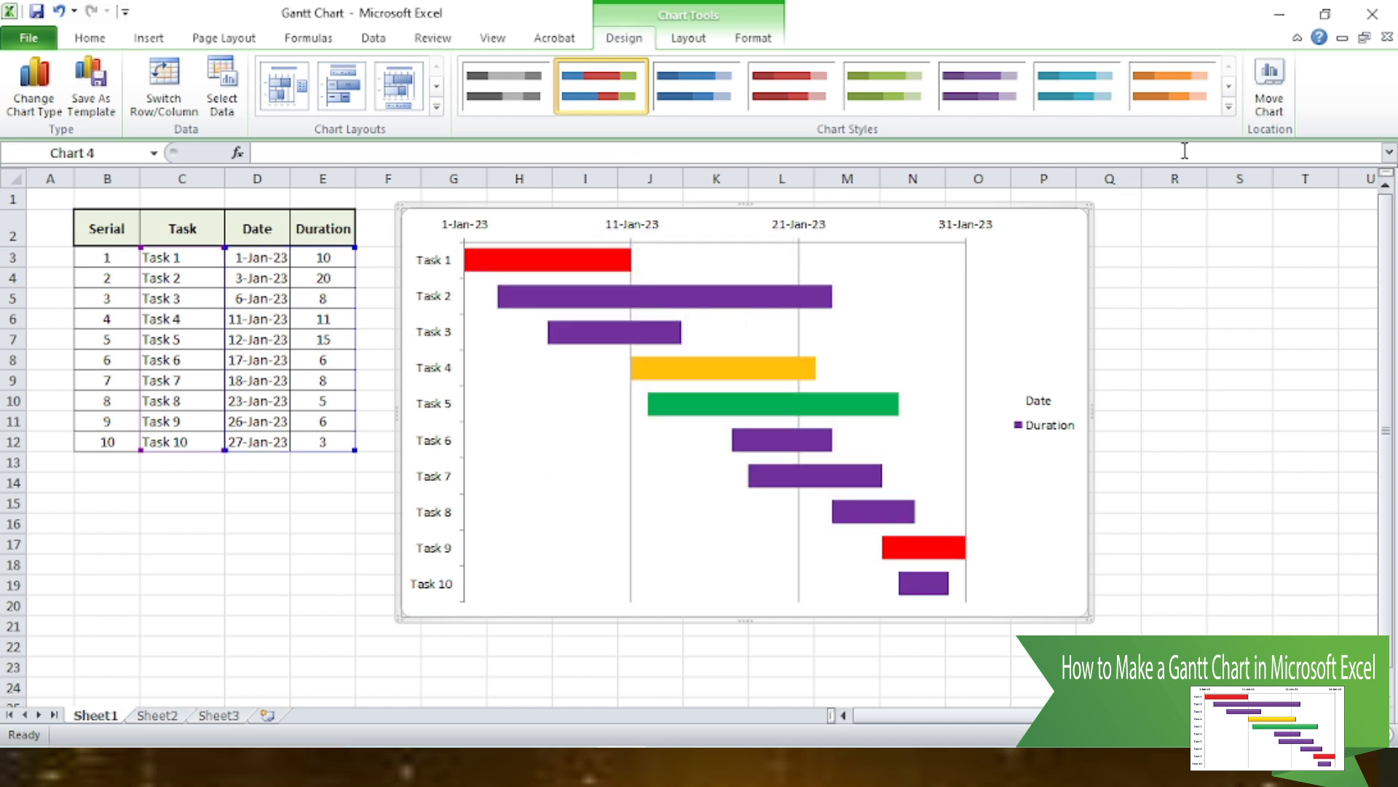
{"action": "left_click", "coordinate": [1228, 109]}
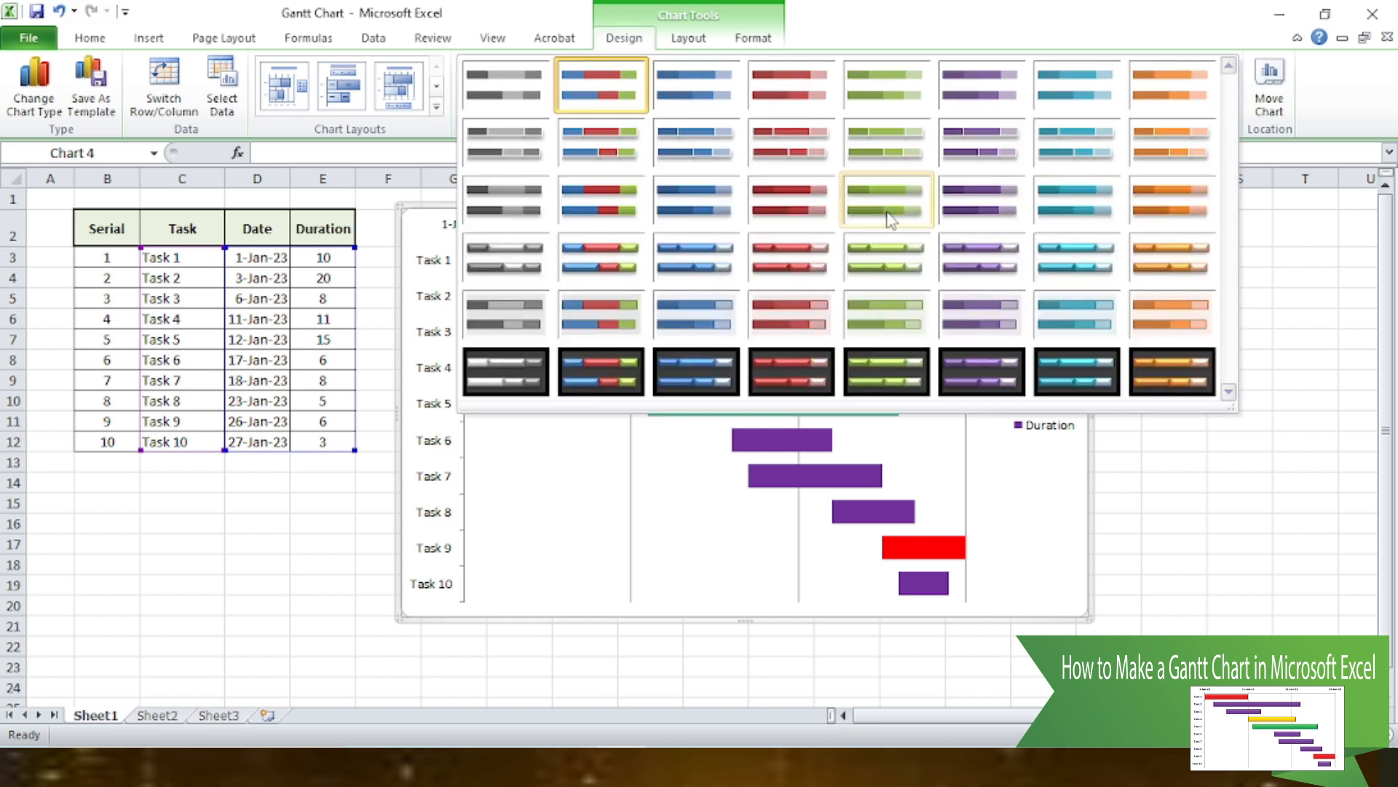
{"action": "left_click", "coordinate": [889, 271]}
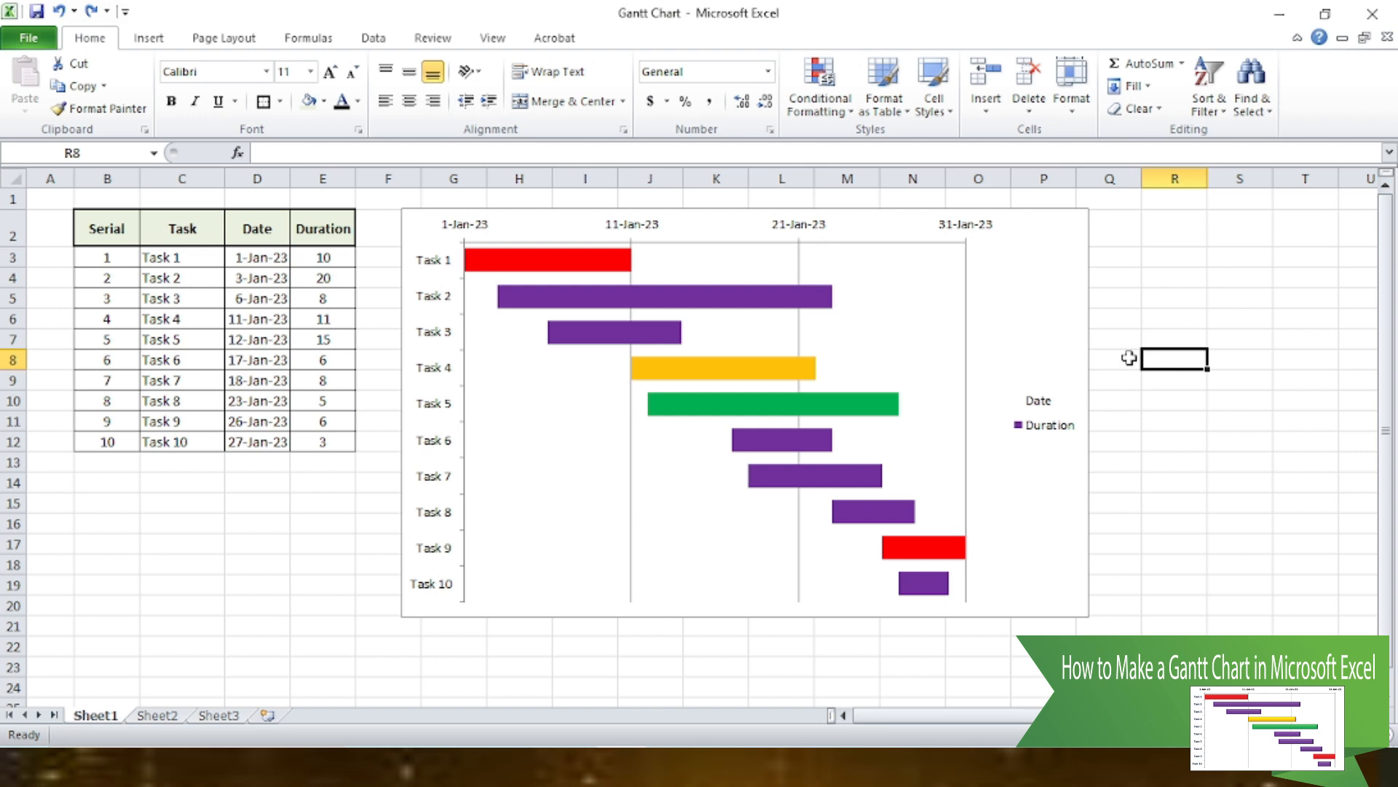
Delete the Date and Duration legend from the chart.
{"action": "left_click", "coordinate": [1042, 252]}
{"action": "left_click", "coordinate": [1041, 411]}
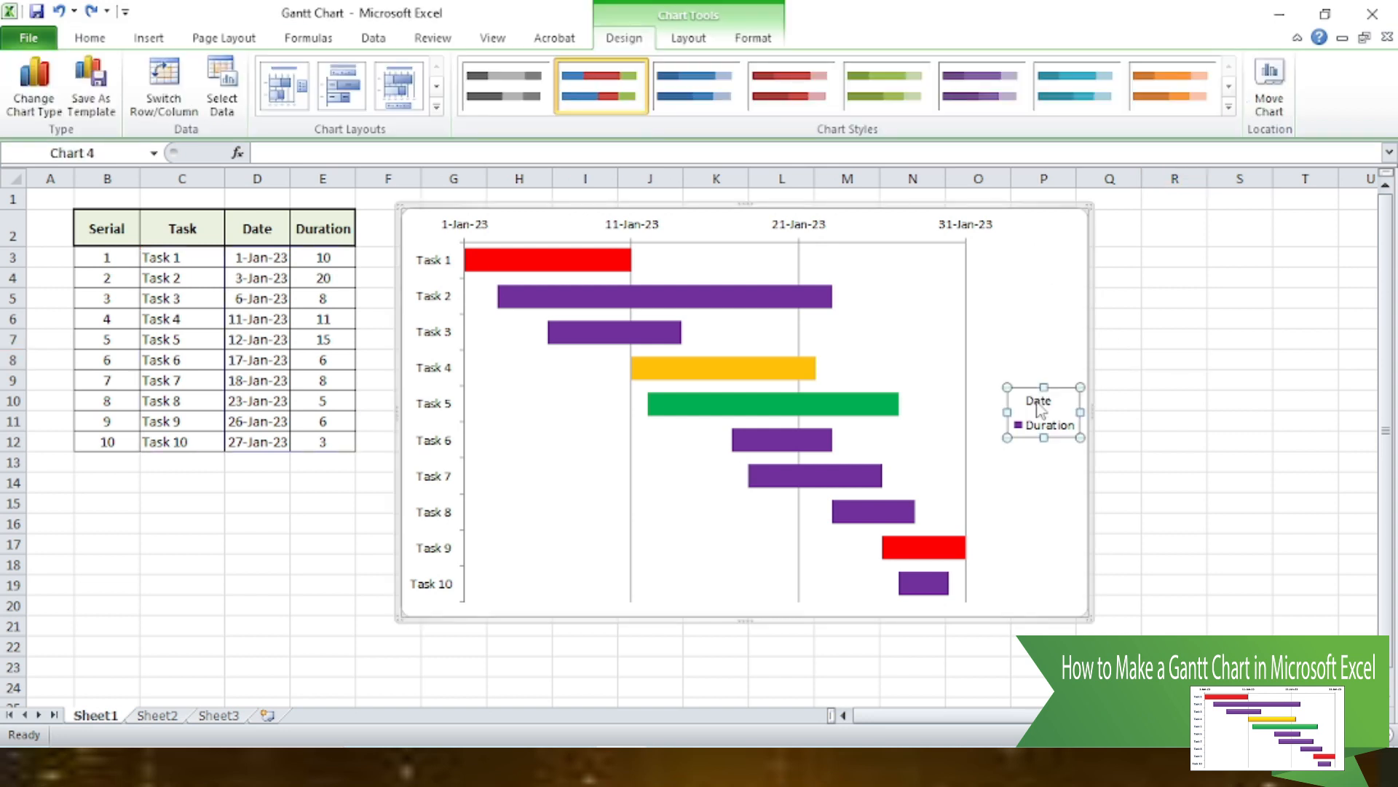
{"action": "key", "text": "Delete"}
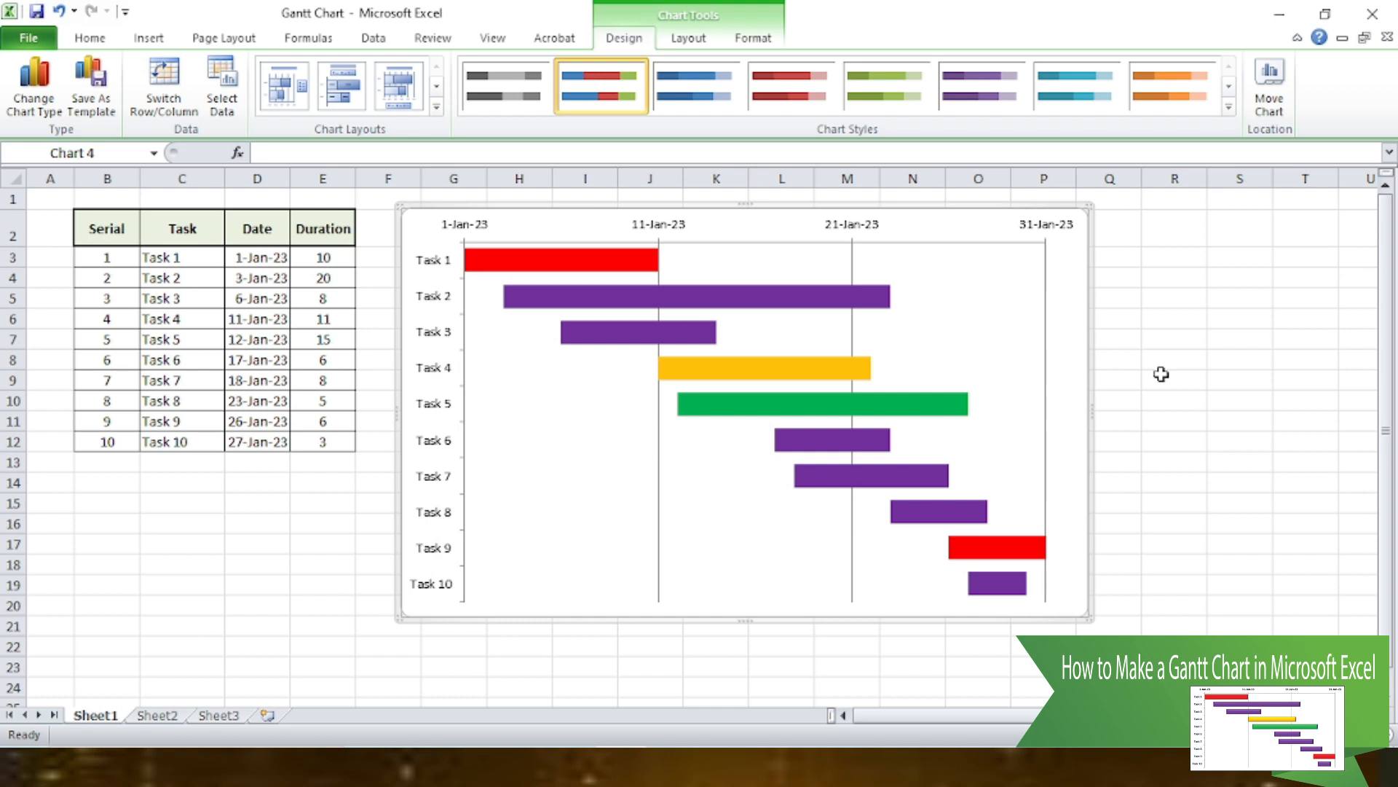
Give the Duration series a 3-D top bevel using the first bevel preset, 6 pt wide and 6 pt high.
{"action": "left_click", "coordinate": [866, 306]}
{"action": "right_click", "coordinate": [866, 309]}
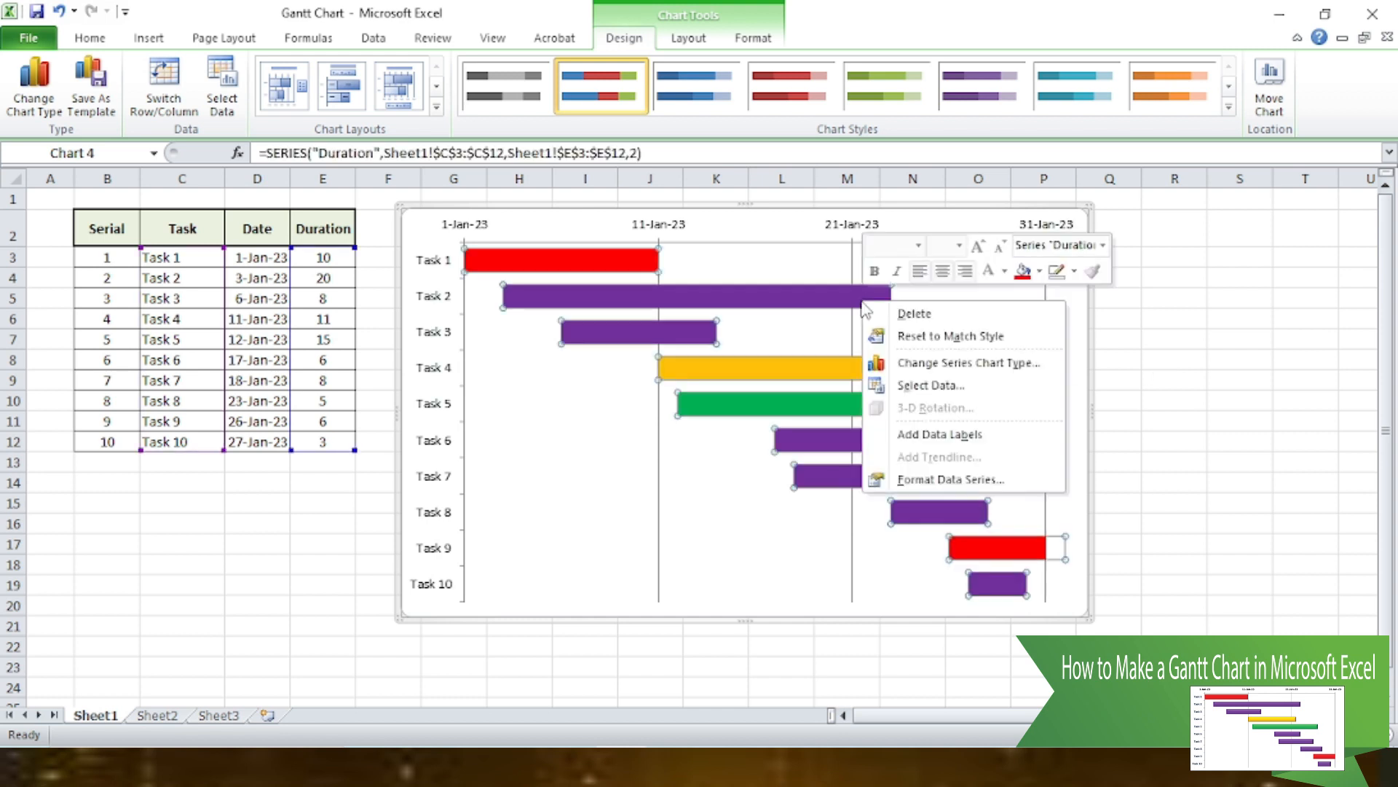
{"action": "left_click", "coordinate": [956, 481]}
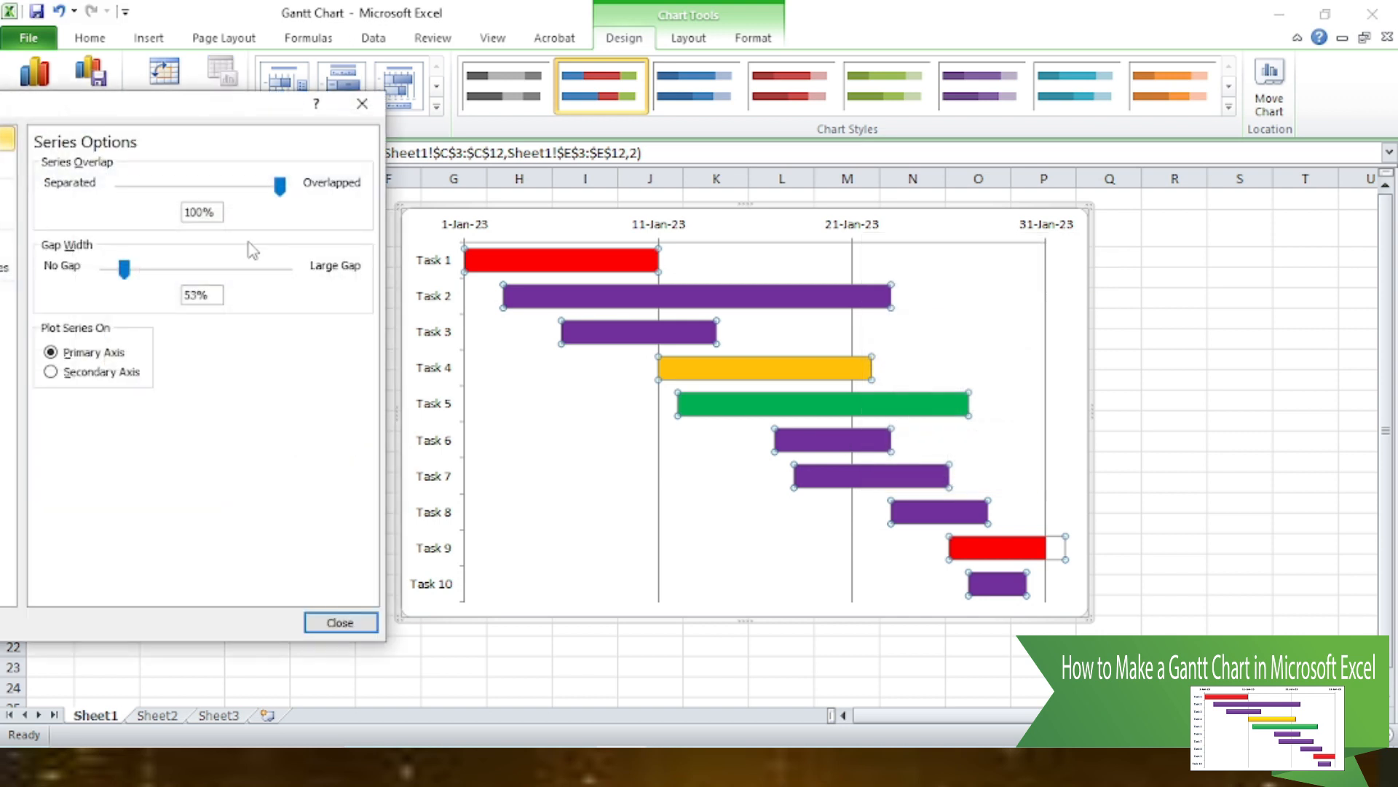
{"action": "left_click_drag", "start_coordinate": [162, 115], "coordinate": [1061, 144]}
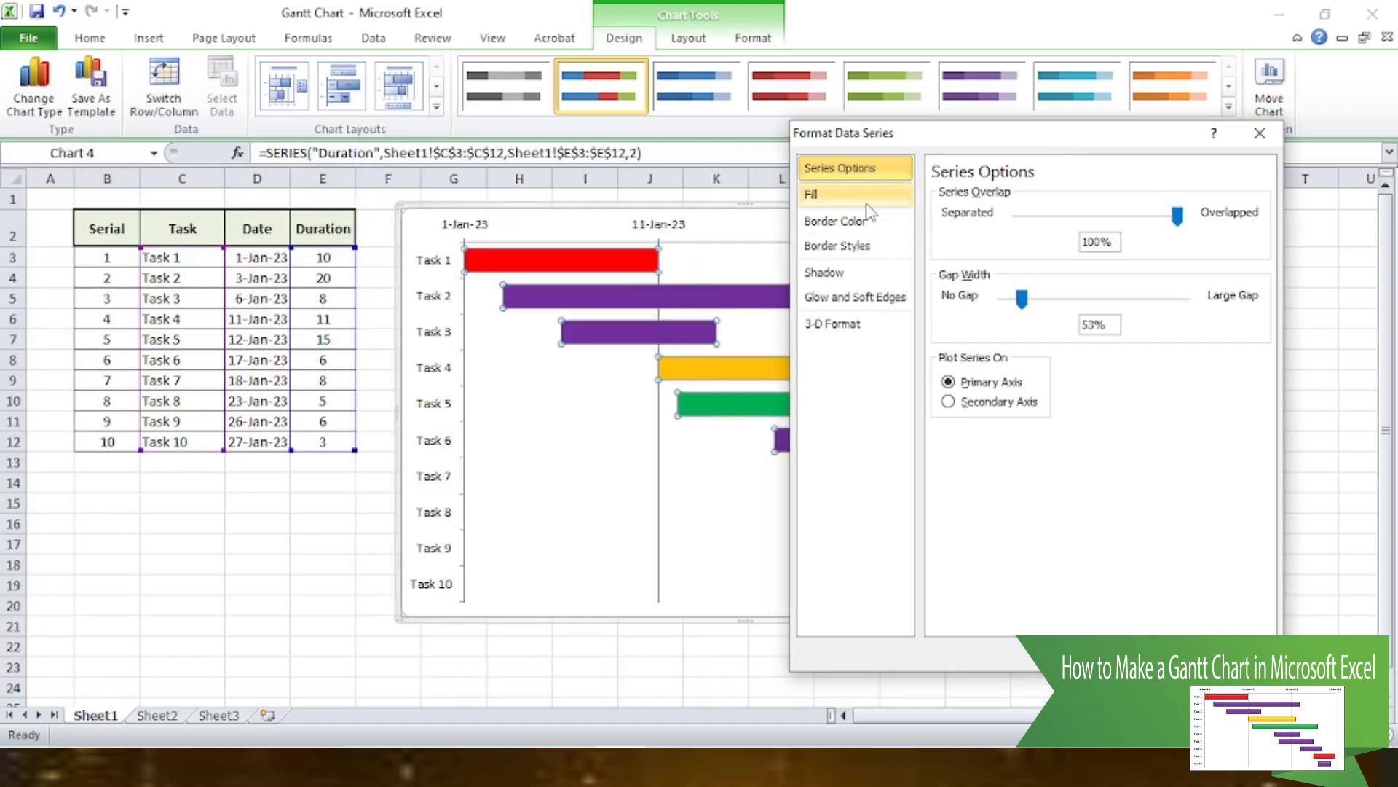
{"action": "left_click", "coordinate": [860, 325]}
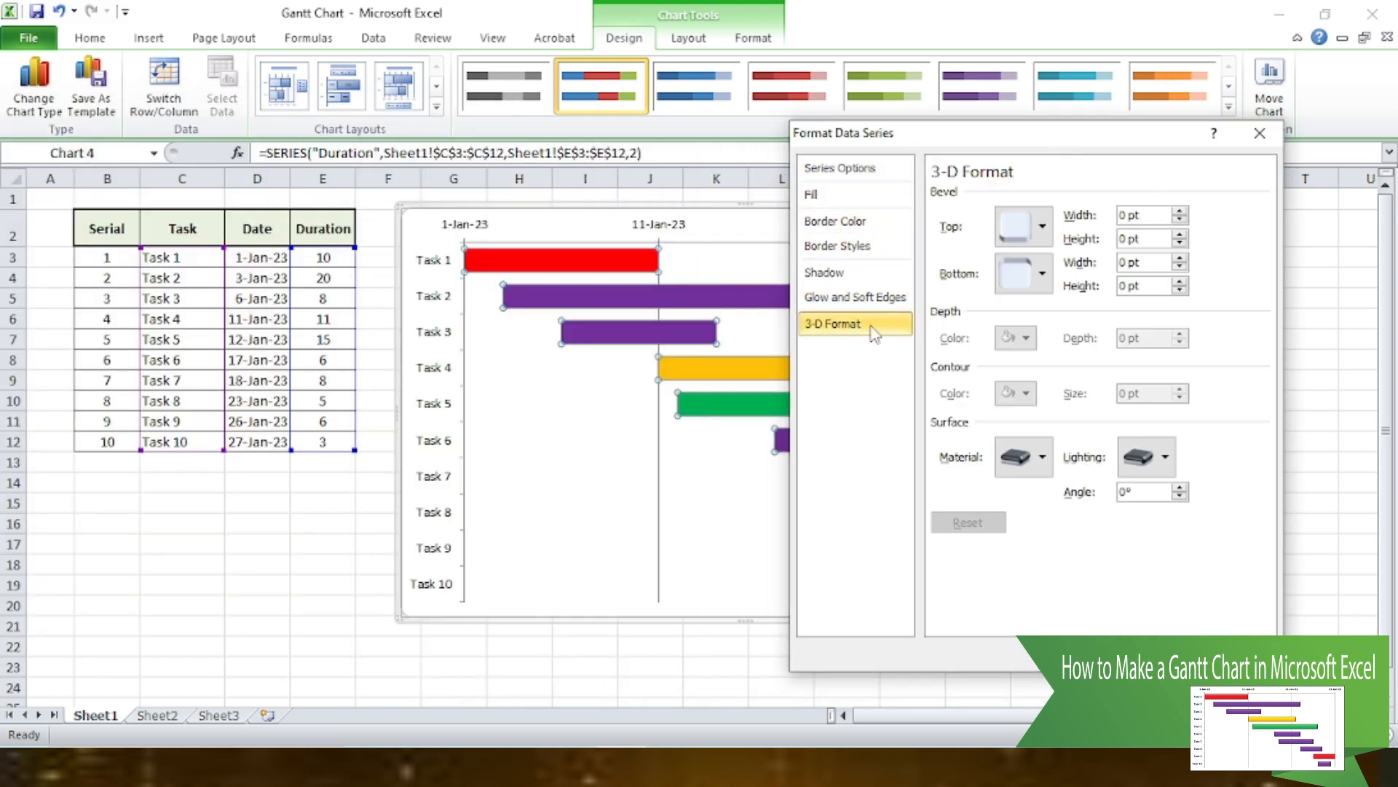
{"action": "left_click", "coordinate": [868, 226]}
{"action": "left_click", "coordinate": [874, 323]}
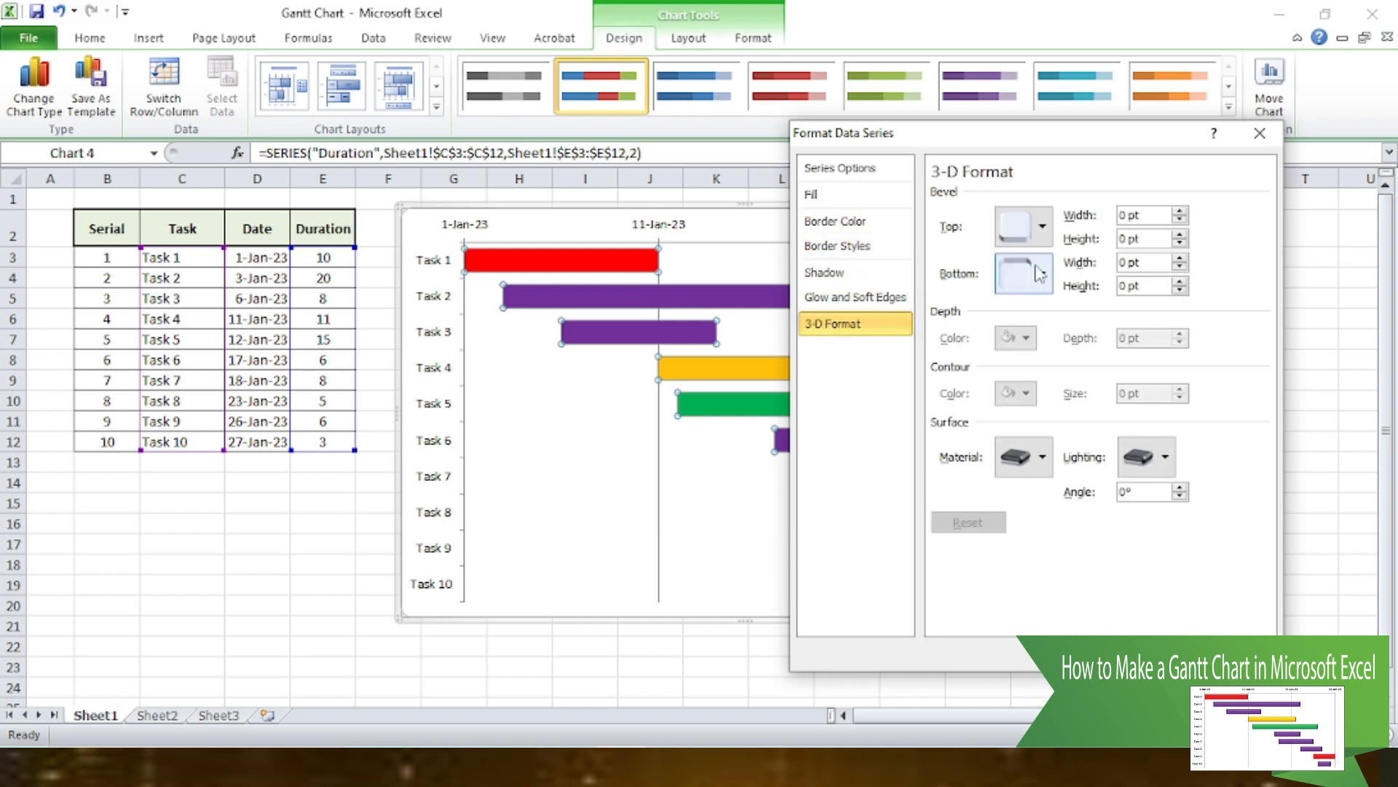
{"action": "left_click", "coordinate": [1041, 226]}
{"action": "left_click", "coordinate": [1024, 370]}
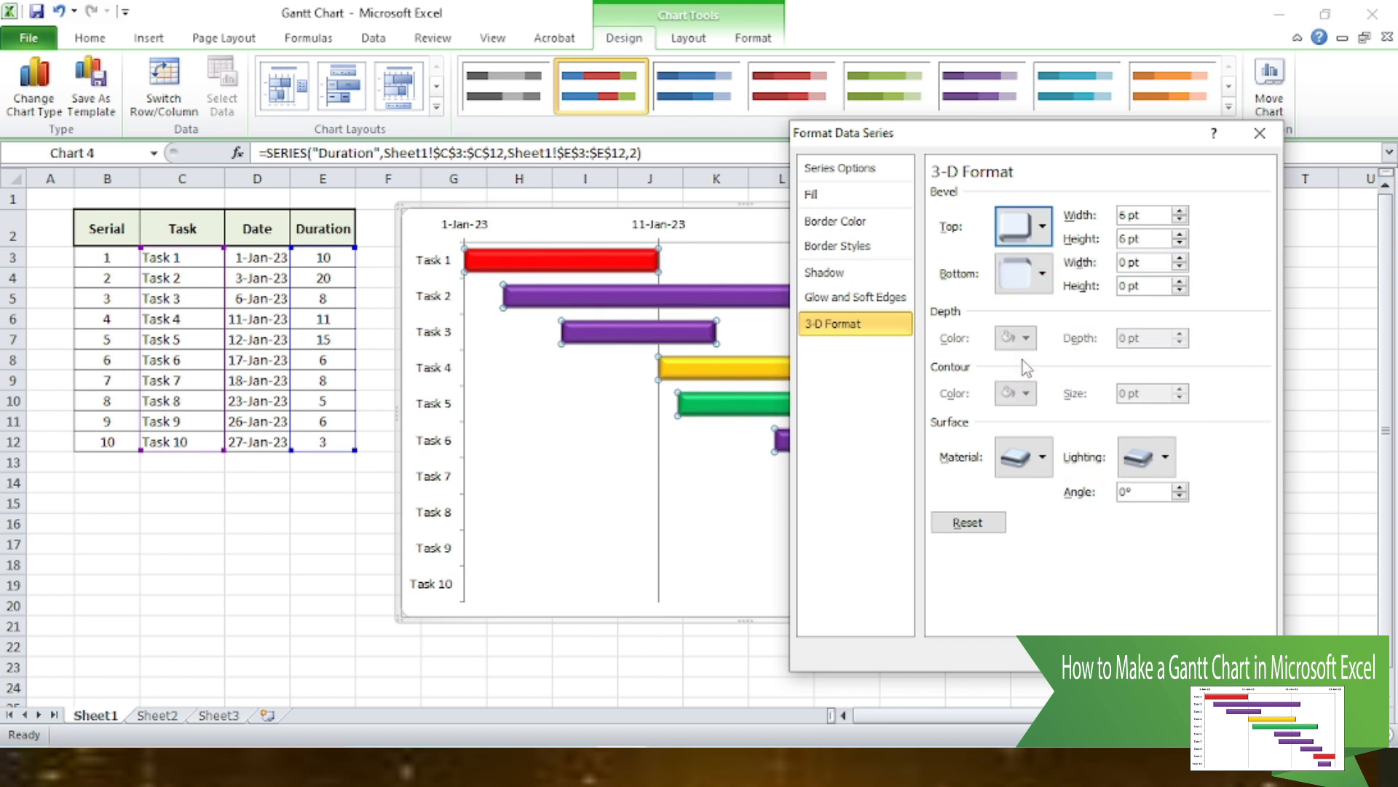
Apply the first bevel preset as the bottom bevel, 6 pt wide and high, and finish formatting the series.
{"action": "left_click", "coordinate": [1038, 284]}
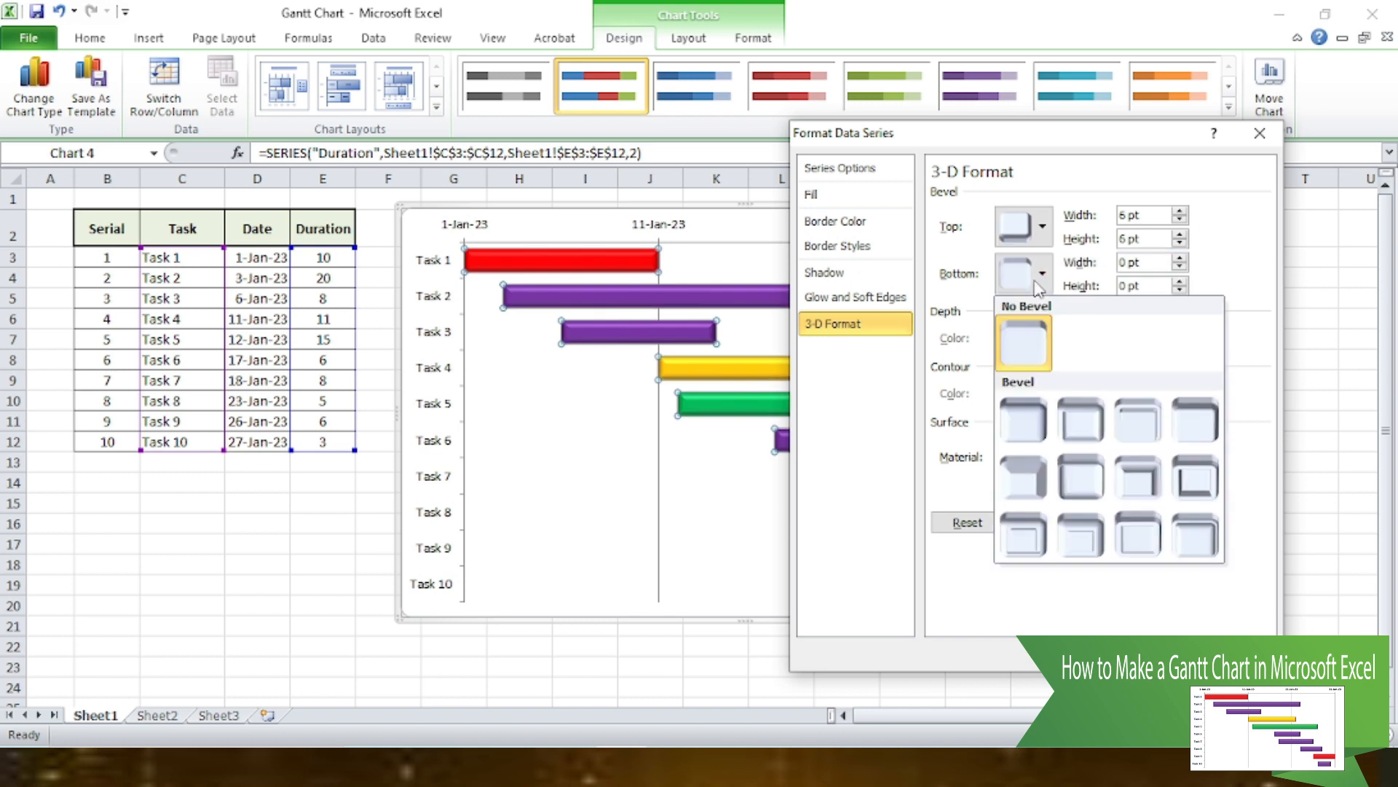
{"action": "left_click", "coordinate": [1027, 420]}
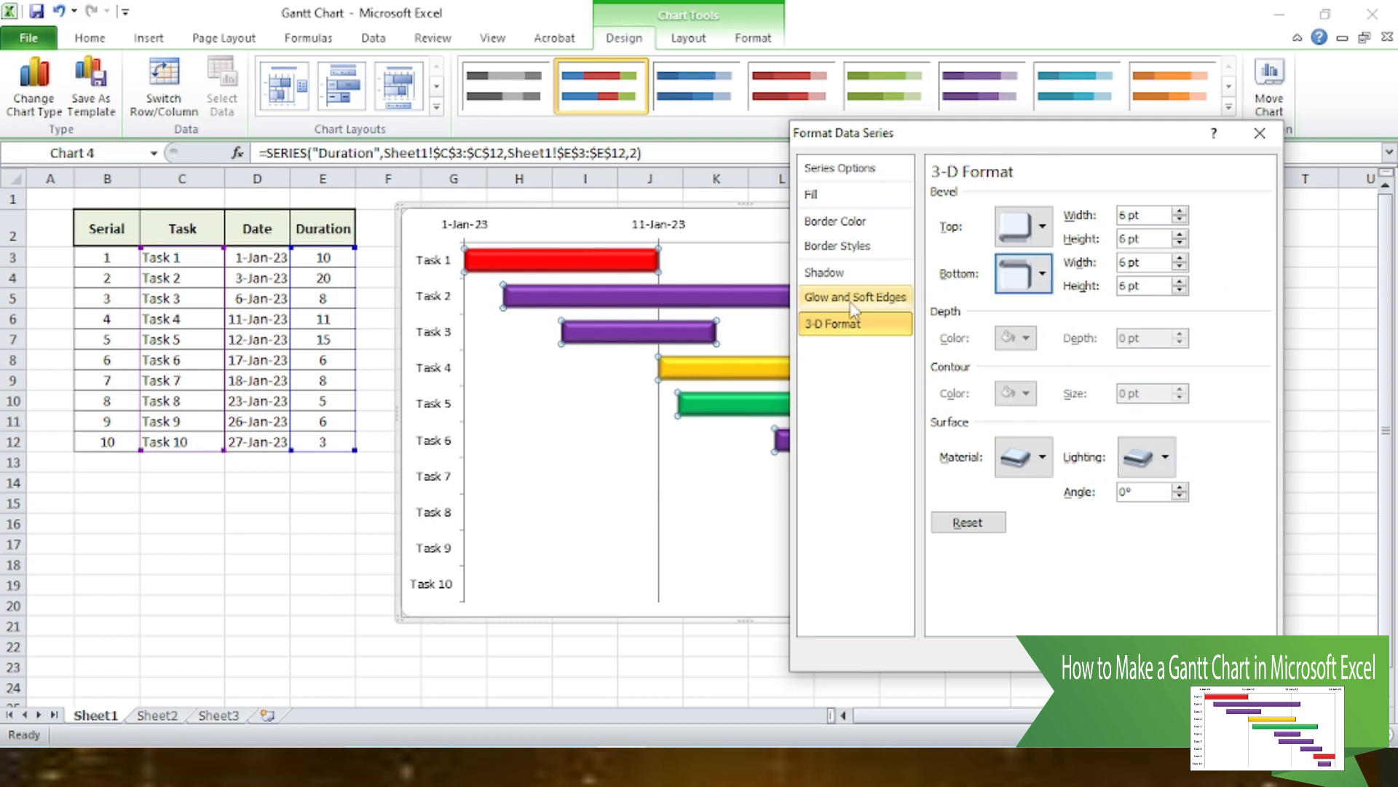
{"action": "left_click", "coordinate": [1259, 133]}
{"action": "left_click", "coordinate": [1206, 503]}
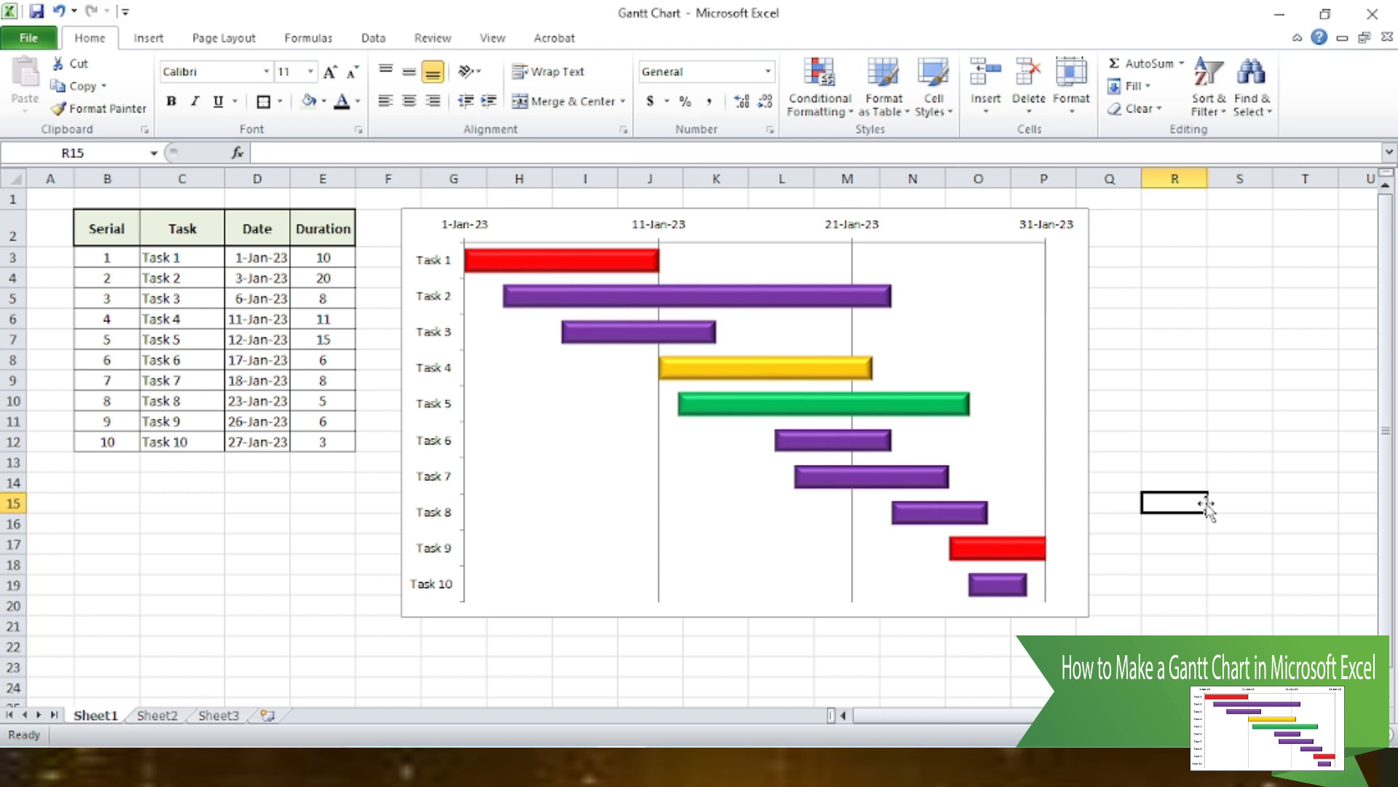
{"action": "left_click", "coordinate": [1155, 407]}
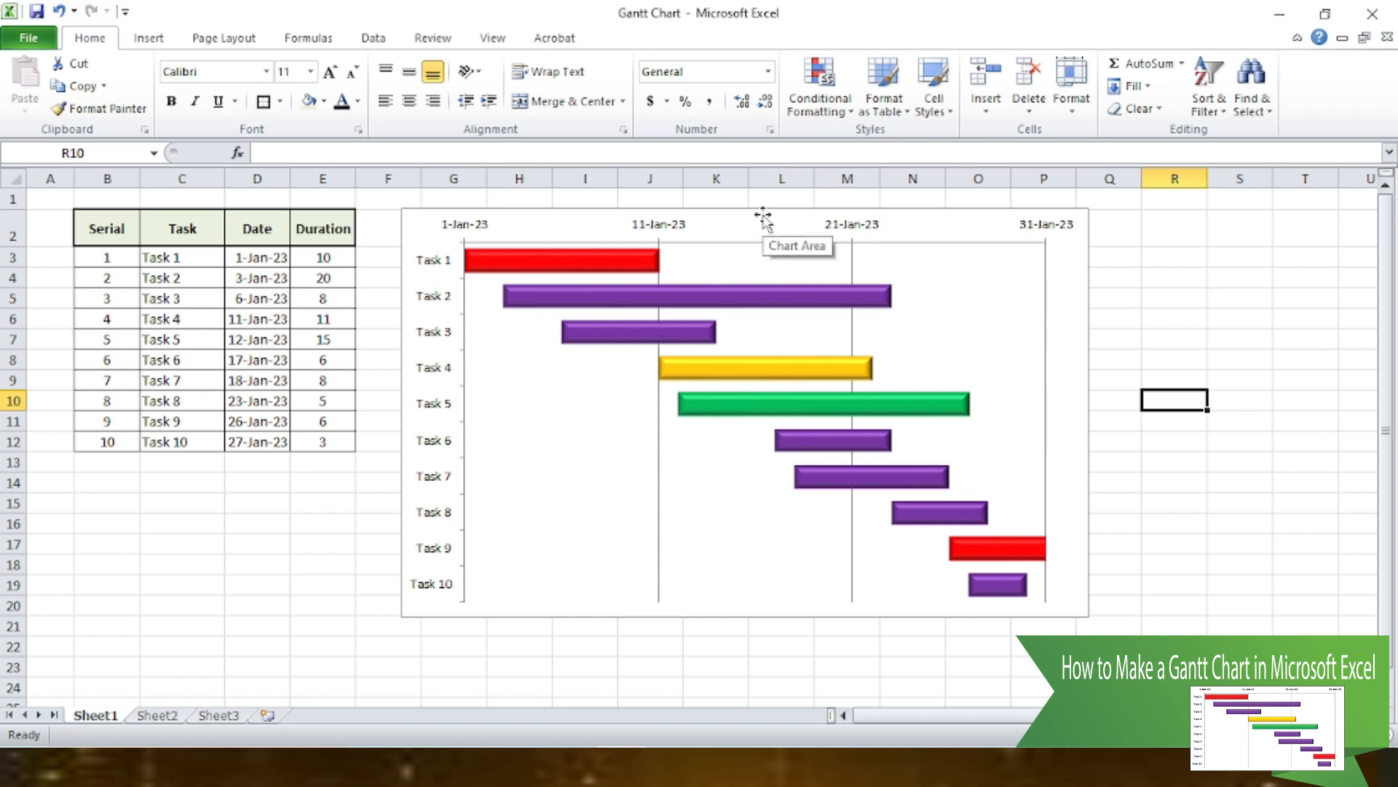
{"action": "left_click", "coordinate": [1115, 298]}
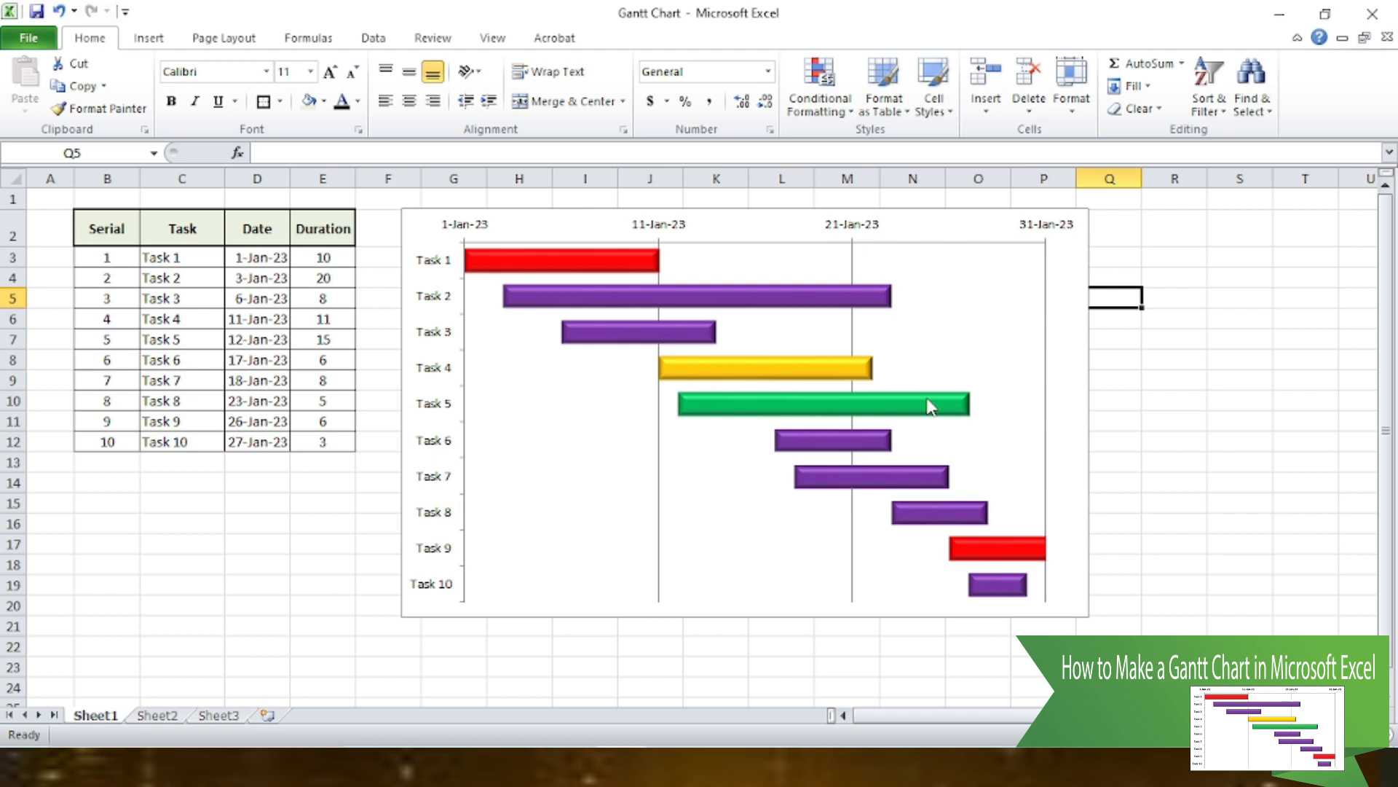
{"action": "left_click", "coordinate": [587, 674]}
{"action": "left_click", "coordinate": [603, 599]}
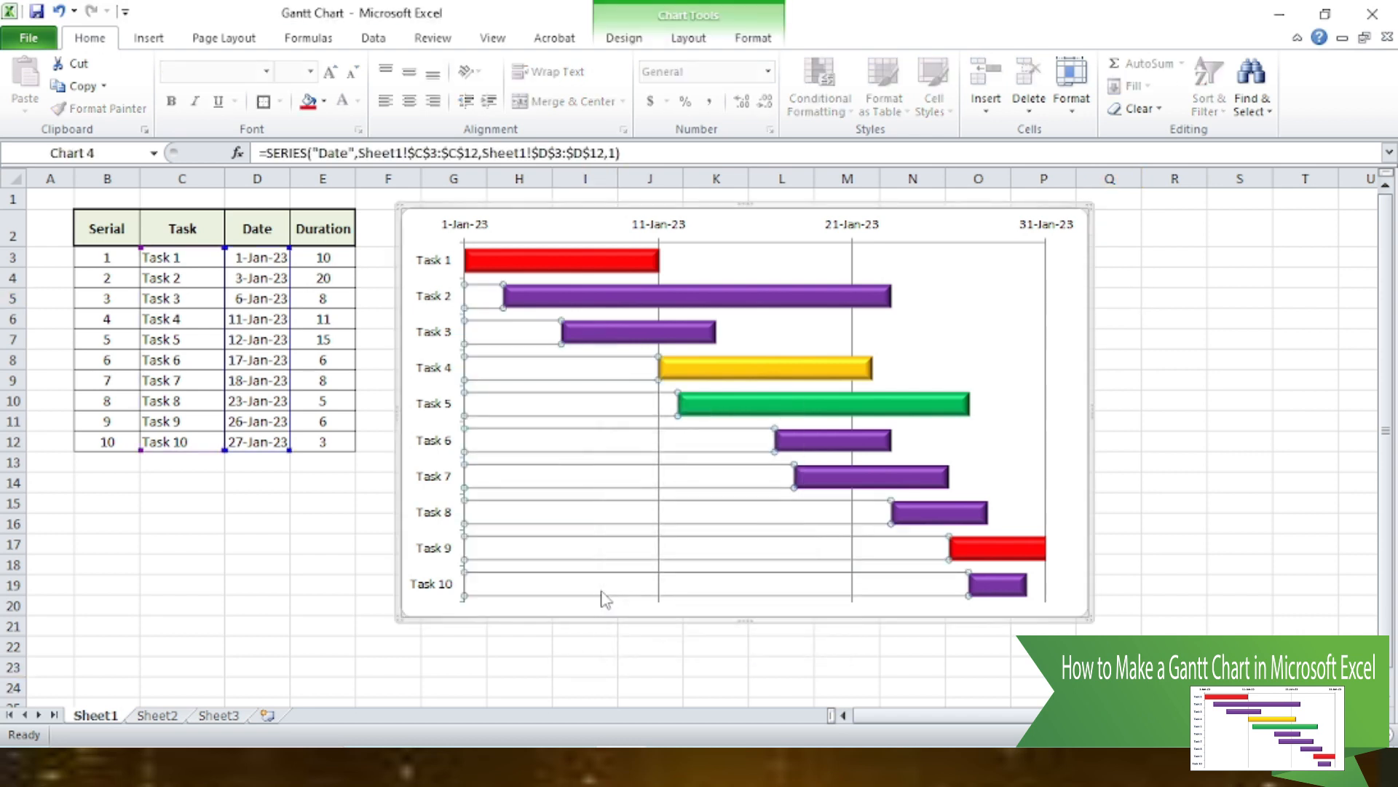